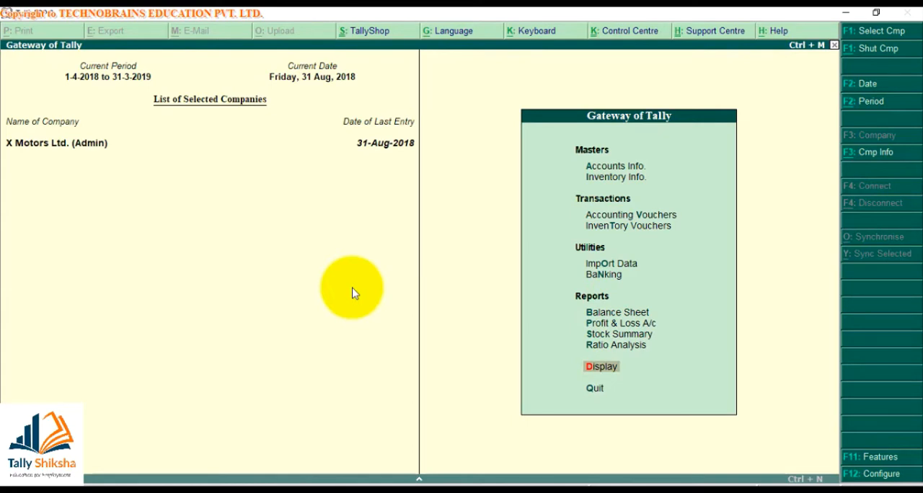
- Open the Shivam Traders sales voucher of 2-Aug-2018 from the August list of the Sales Register
{"action": "key", "text": "Return"}
{"action": "key", "text": "a"}
{"action": "key", "text": "s"}
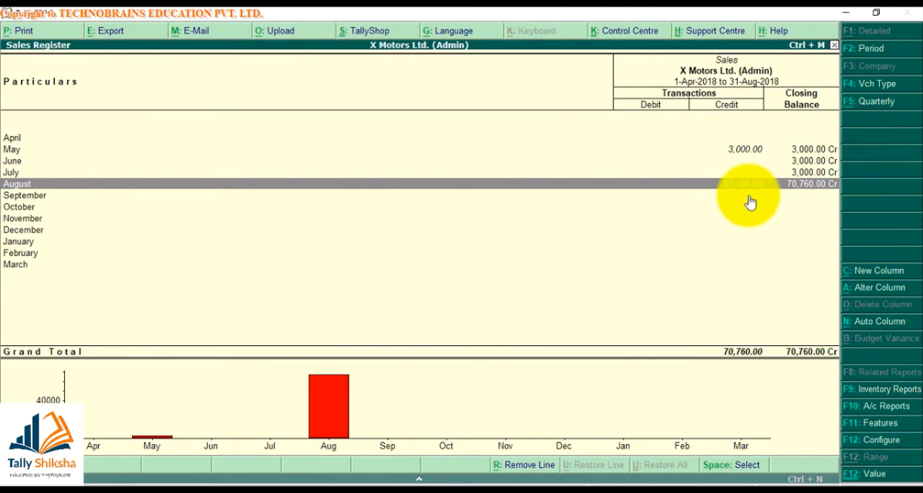
{"action": "key", "text": "Return"}
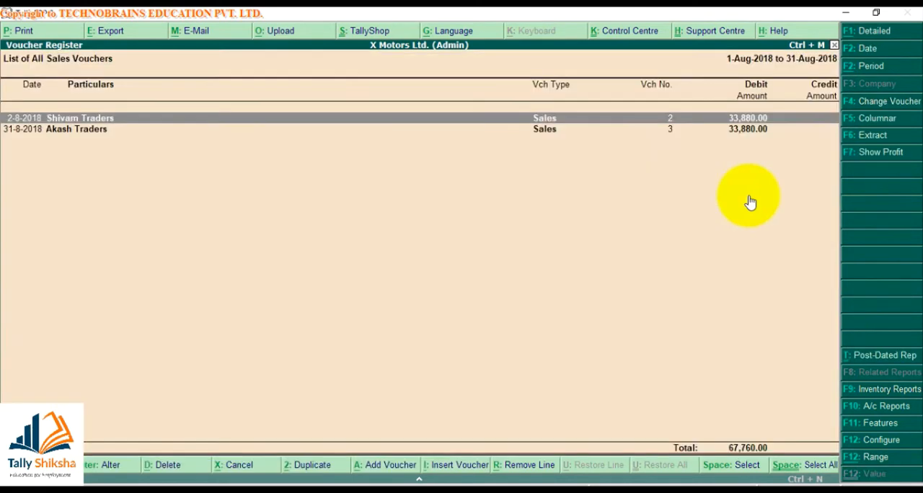
{"action": "key", "text": "Return"}
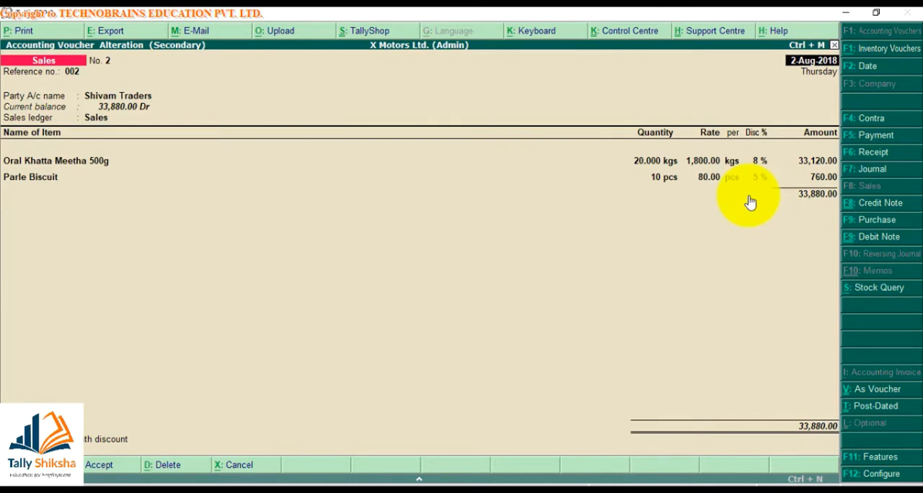
{"action": "key", "text": "alt+p"}
{"action": "key", "text": "Escape"}
{"action": "key", "text": "Escape"}
{"action": "key", "text": "y"}
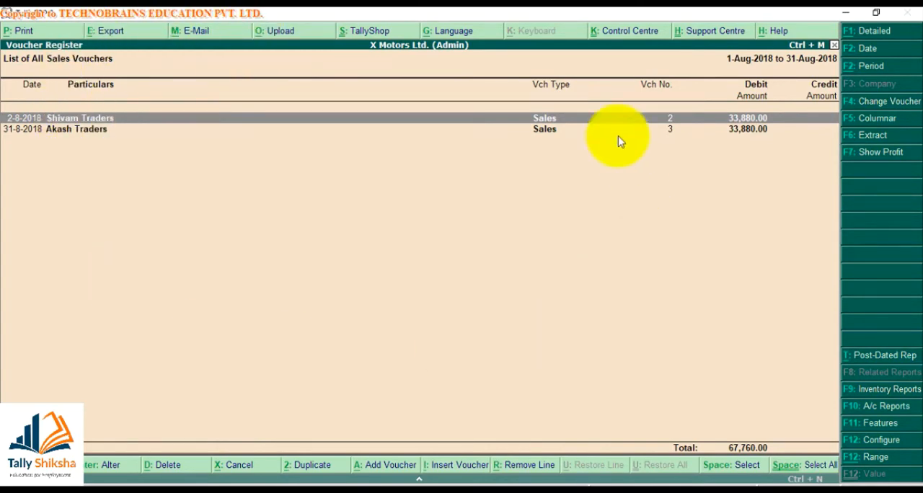
- Preview the printout of the August sales voucher register and close it again
{"action": "key", "text": "alt+p"}
{"action": "key", "text": "Return"}
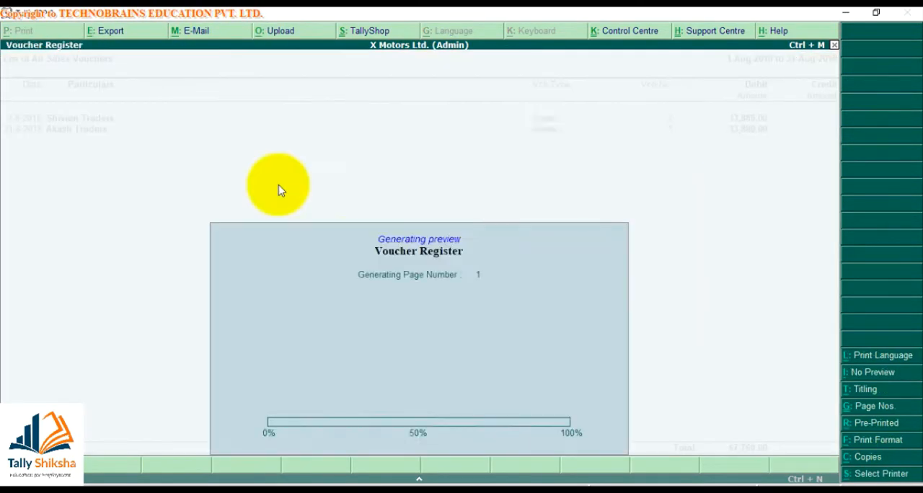
{"action": "key", "text": "Escape"}
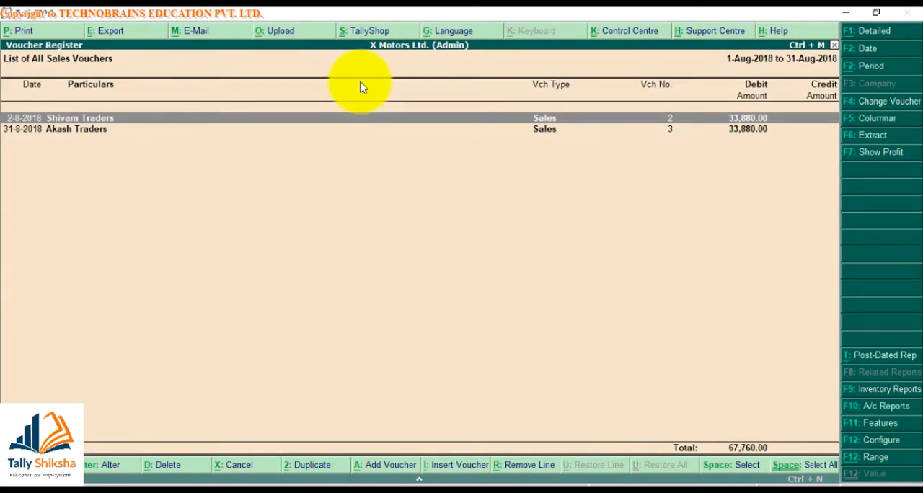
- Bring up the print settings for the Shivam Traders sales voucher and choose EPSON L220 Series as the printer
{"action": "key", "text": "Return"}
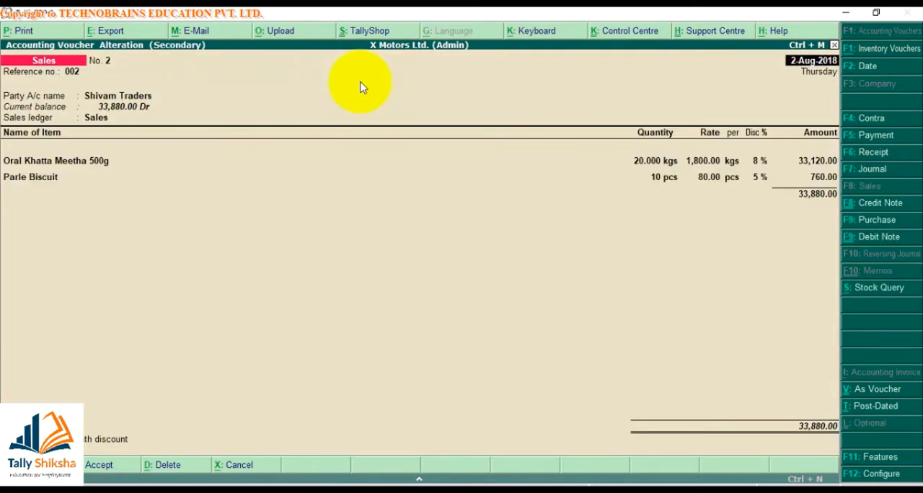
{"action": "key", "text": "alt+p"}
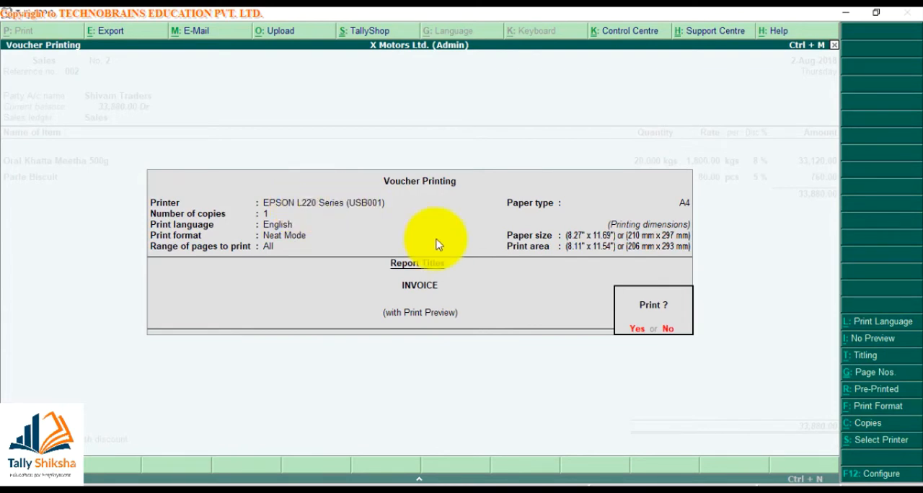
{"action": "left_click", "coordinate": [867, 443]}
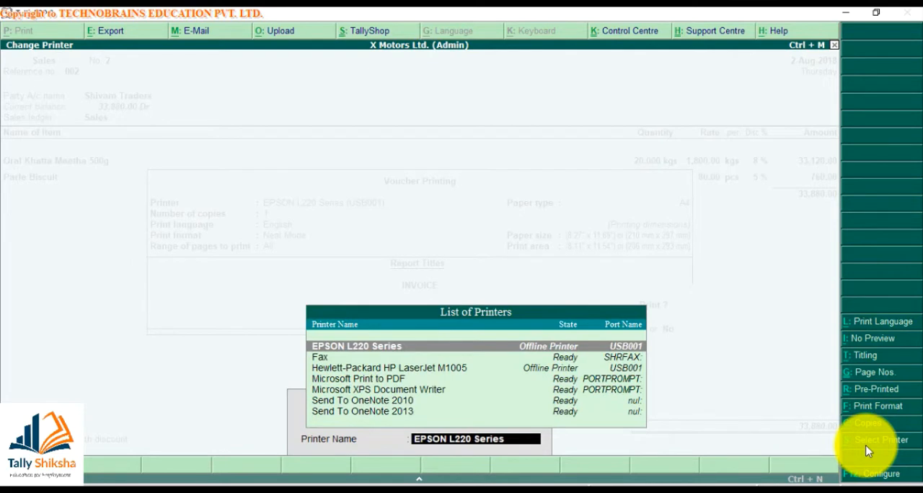
{"action": "key", "text": "Down"}
{"action": "key", "text": "Down"}
{"action": "key", "text": "Down"}
{"action": "key", "text": "Down"}
{"action": "key", "text": "Down"}
{"action": "key", "text": "Down"}
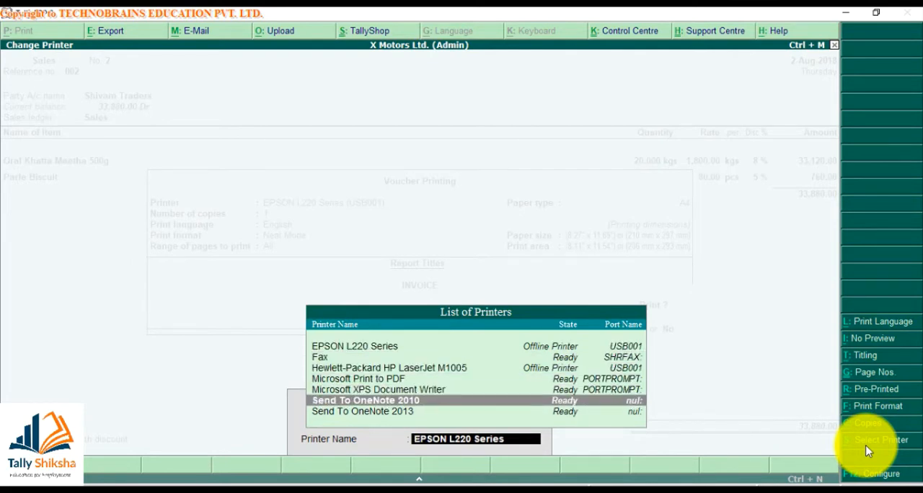
{"action": "key", "text": "Up"}
{"action": "key", "text": "Up"}
{"action": "key", "text": "Up"}
{"action": "key", "text": "Up"}
{"action": "key", "text": "Up"}
{"action": "key", "text": "Up"}
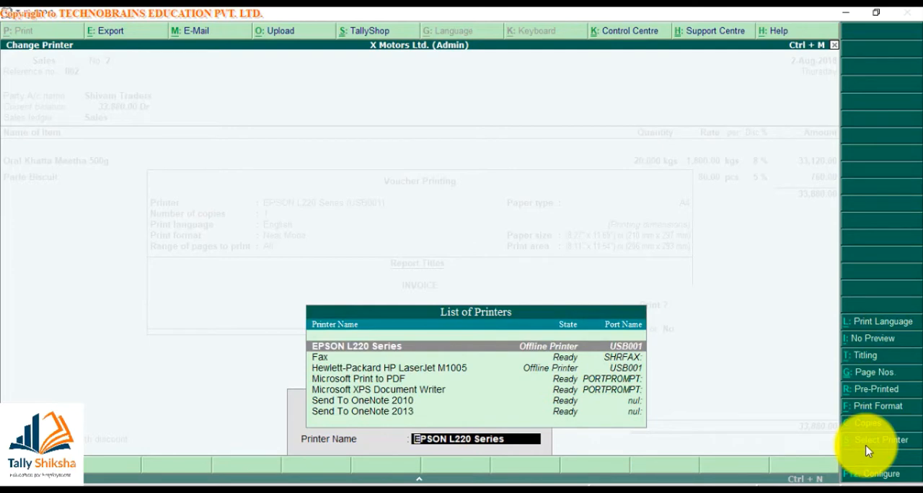
{"action": "key", "text": "Return"}
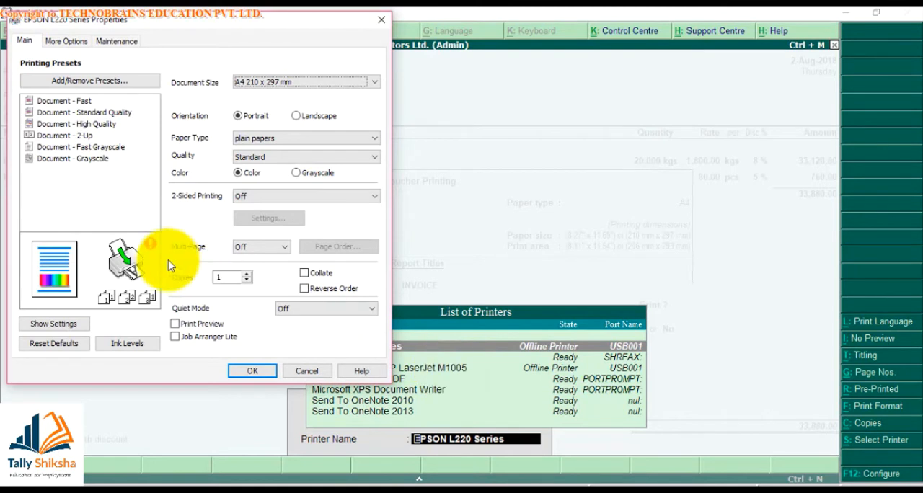
- Set the EPSON printer's document size to A4 210 x 297 mm with Portrait orientation and accept the properties
{"action": "left_click", "coordinate": [279, 83]}
{"action": "left_click", "coordinate": [278, 92]}
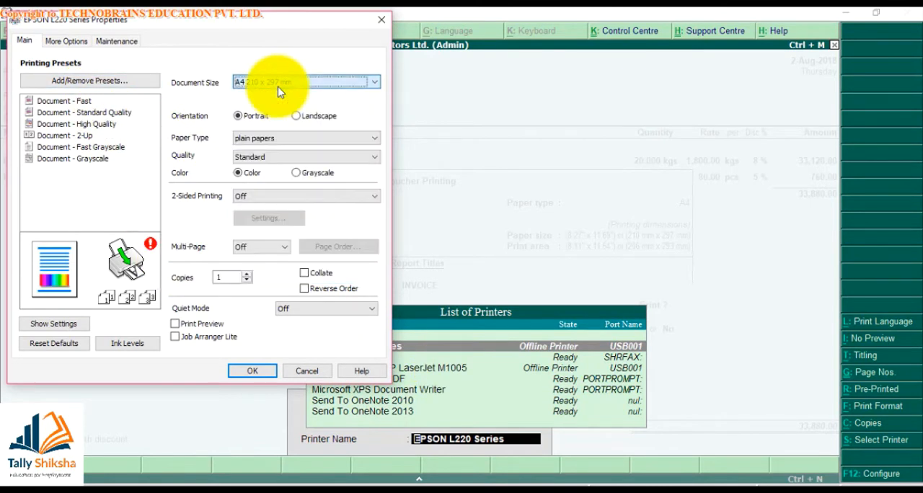
{"action": "left_click", "coordinate": [296, 119]}
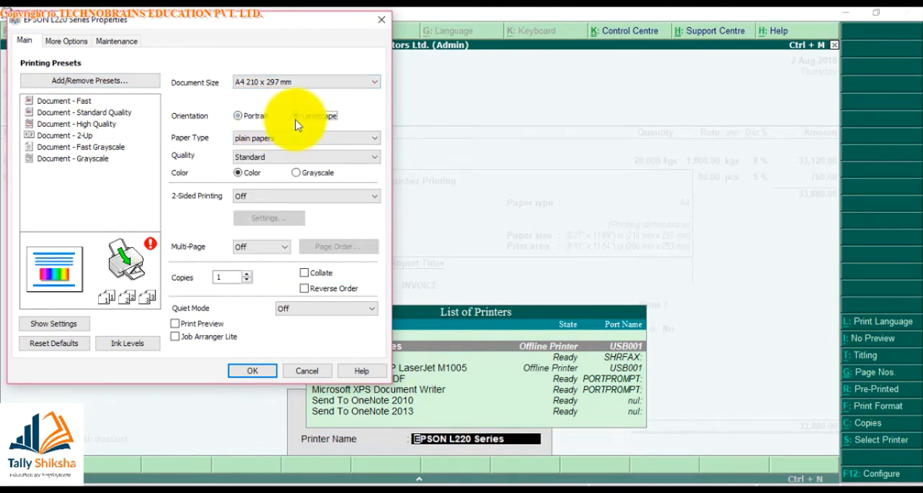
{"action": "left_click", "coordinate": [241, 120]}
{"action": "left_click", "coordinate": [269, 373]}
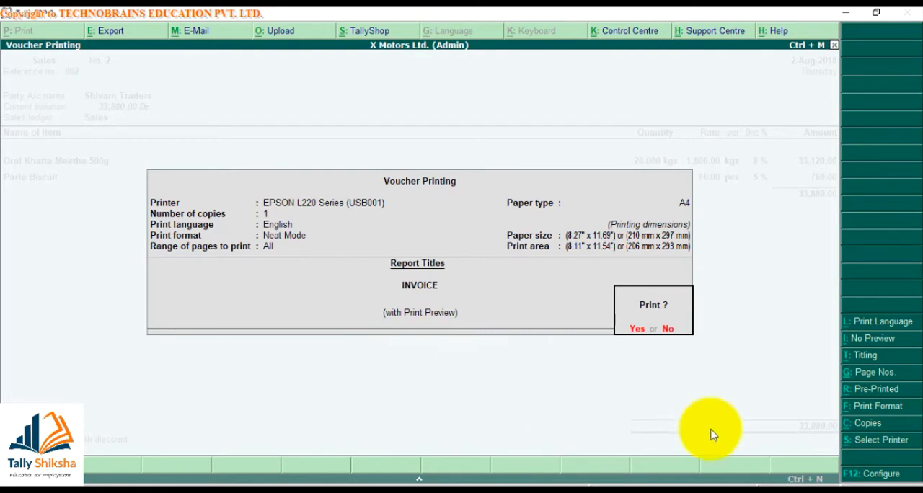
- Set the voucher printing to 3 copies, go through the type-of-copy options, and preview the invoice
{"action": "left_click", "coordinate": [854, 431]}
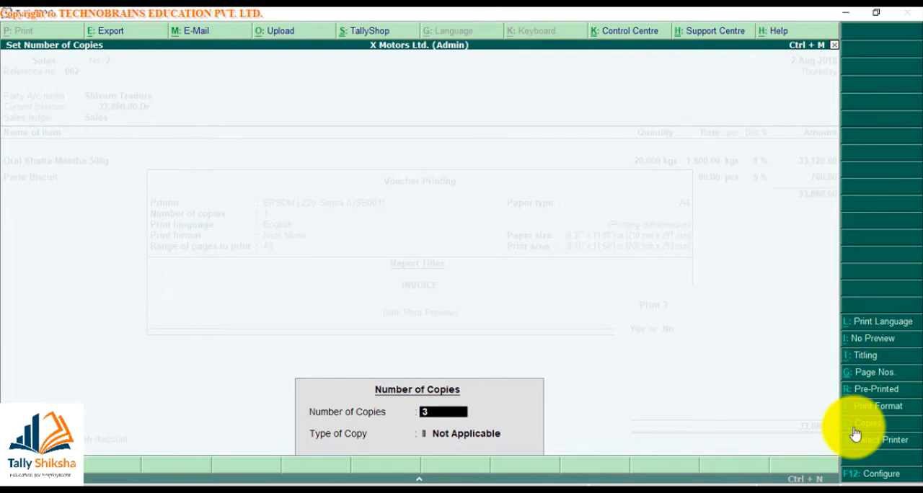
{"action": "type", "text": "3"}
{"action": "key", "text": "Return"}
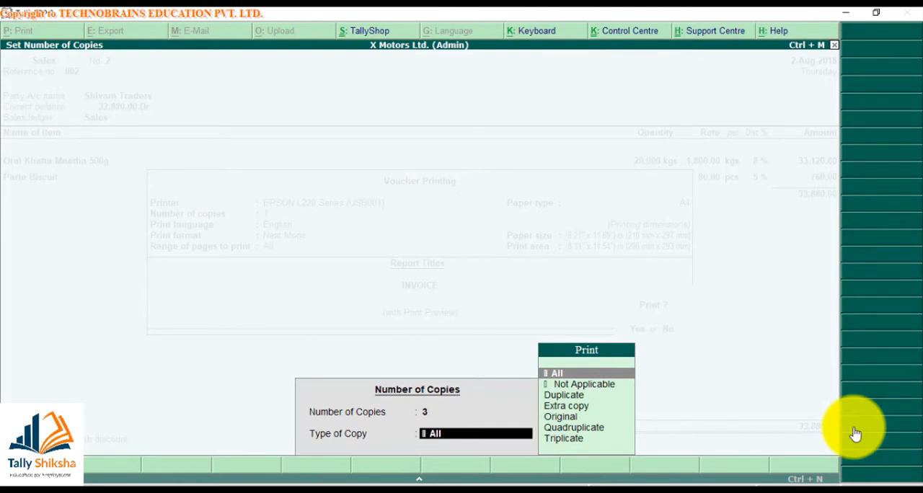
{"action": "key", "text": "Down"}
{"action": "key", "text": "Down"}
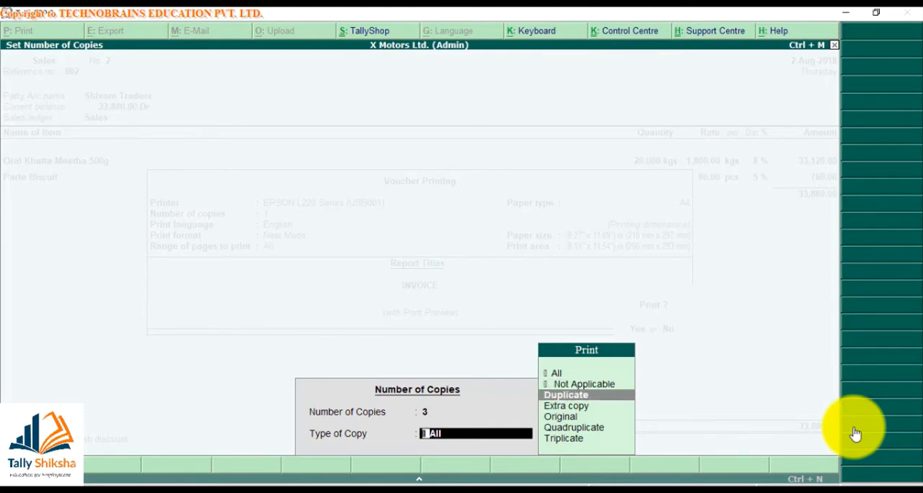
{"action": "key", "text": "Up"}
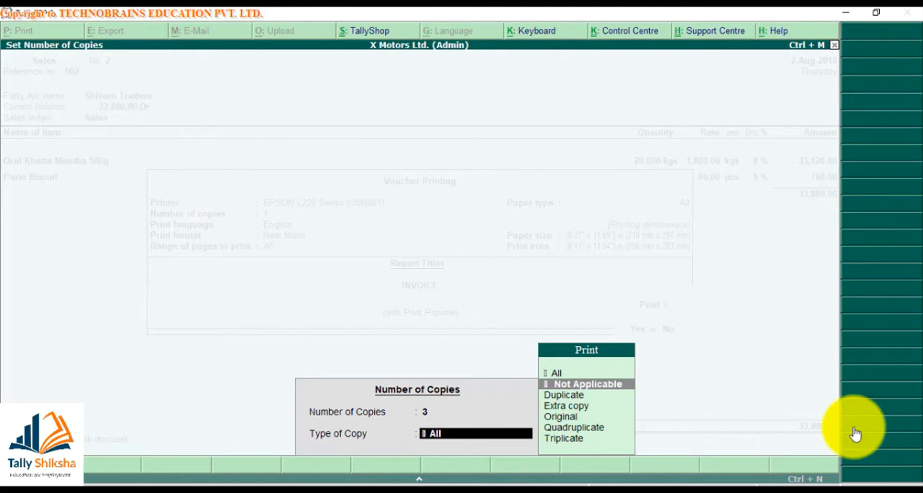
{"action": "key", "text": "Down"}
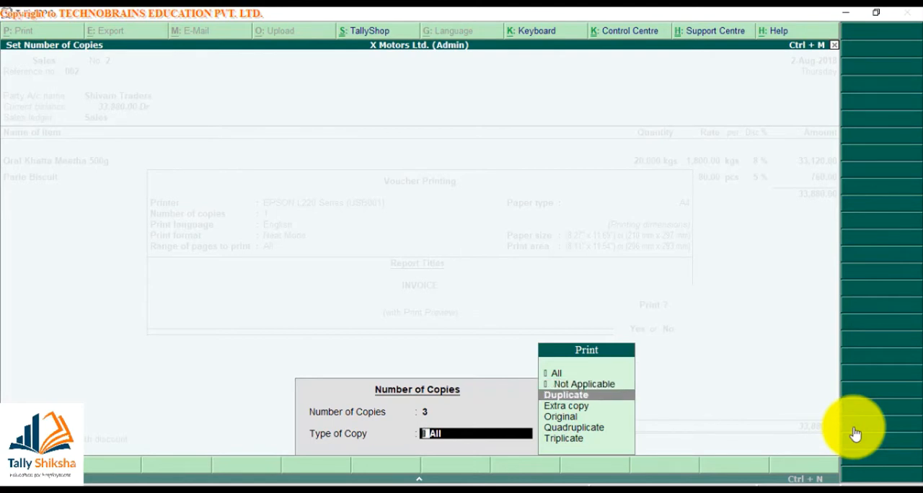
{"action": "key", "text": "Down"}
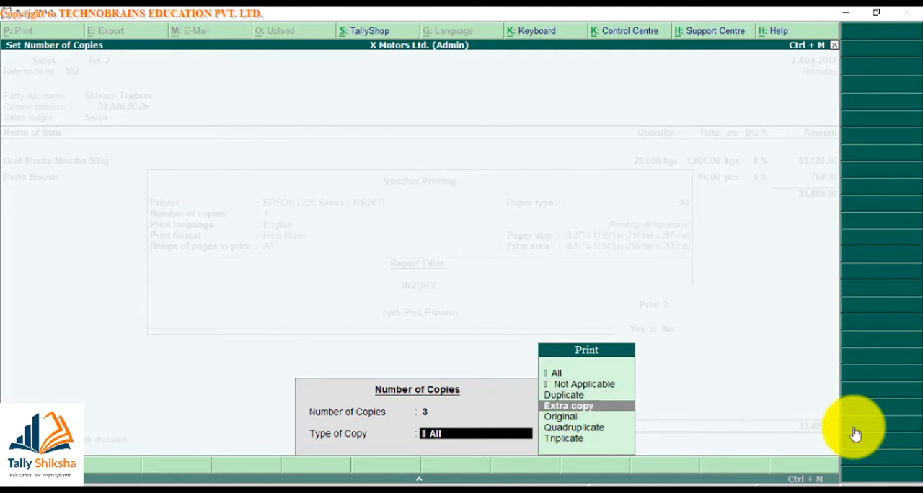
{"action": "key", "text": "Down"}
{"action": "key", "text": "Down"}
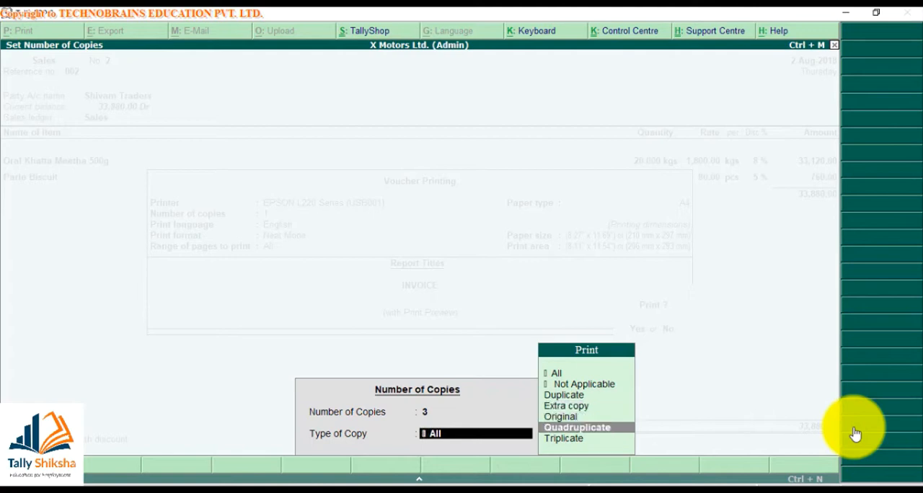
{"action": "key", "text": "Up"}
{"action": "key", "text": "Up"}
{"action": "key", "text": "Up"}
{"action": "key", "text": "Up"}
{"action": "key", "text": "Up"}
{"action": "key", "text": "Return"}
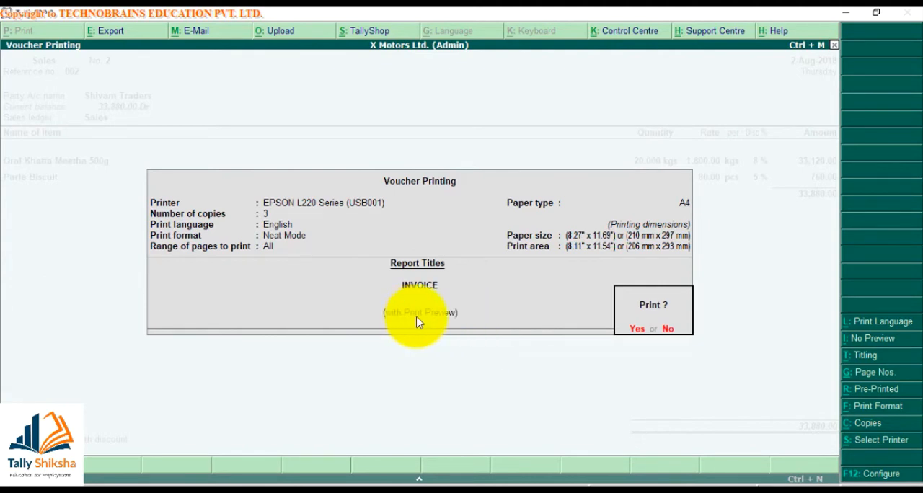
{"action": "key", "text": "Return"}
{"action": "key", "text": "Escape"}
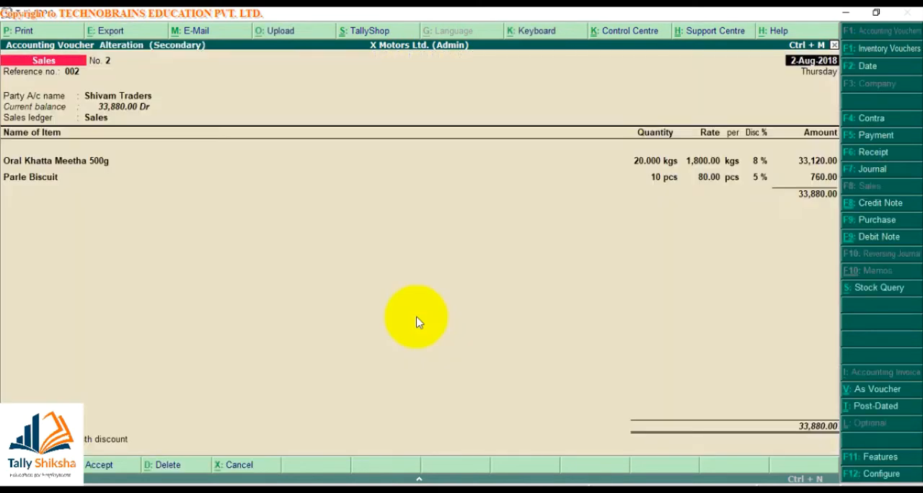
- Switch the voucher's print preview option off and on again, and view the single-copy invoice preview
{"action": "key", "text": "alt+p"}
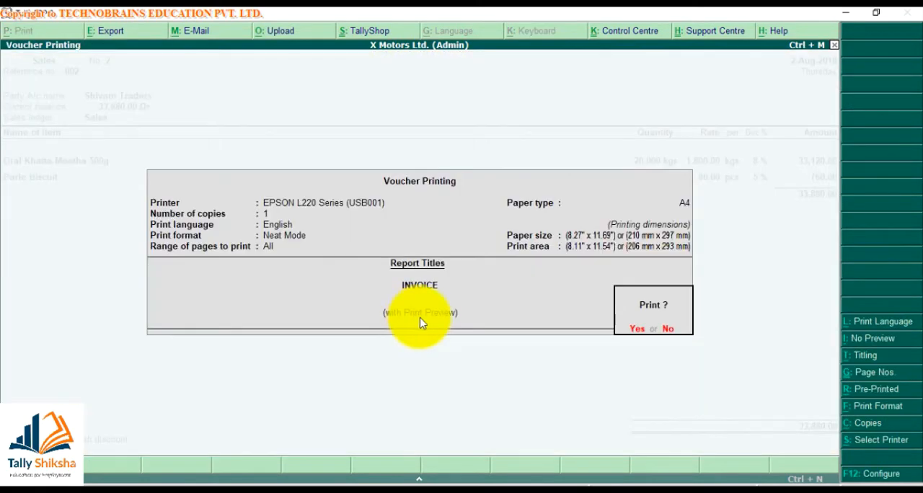
{"action": "left_click", "coordinate": [849, 342]}
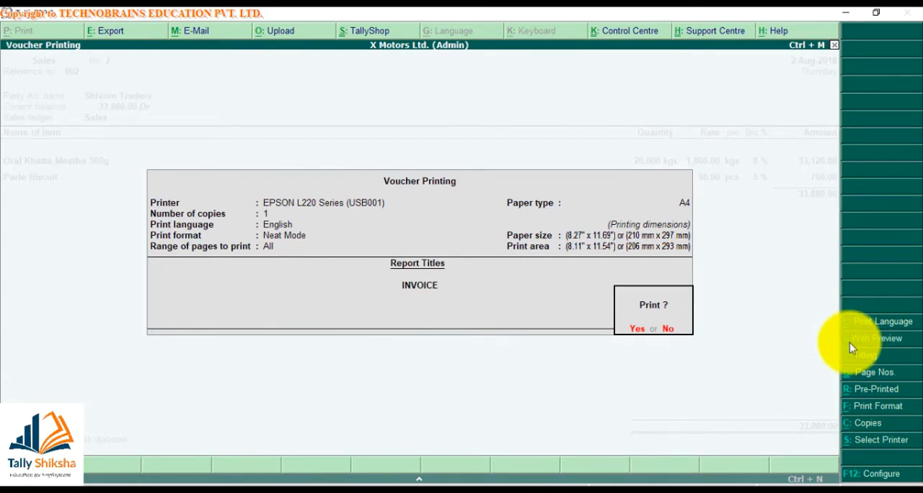
{"action": "left_click", "coordinate": [849, 342]}
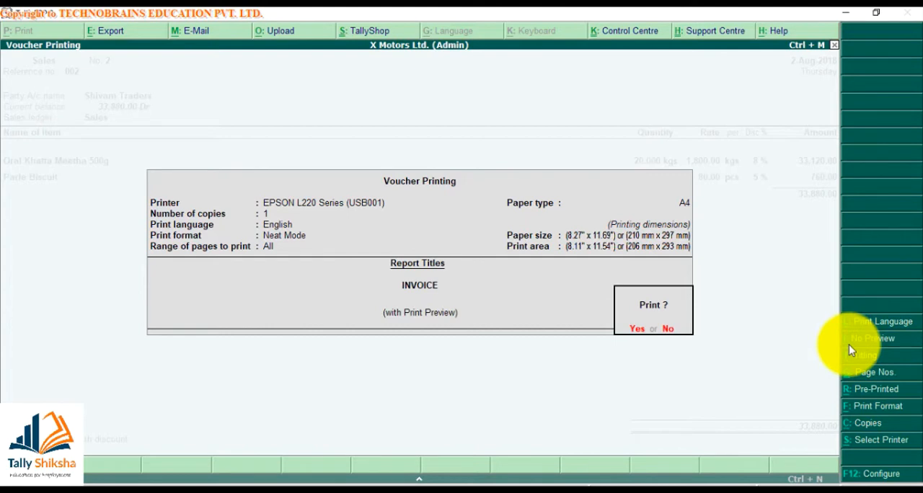
{"action": "key", "text": "Return"}
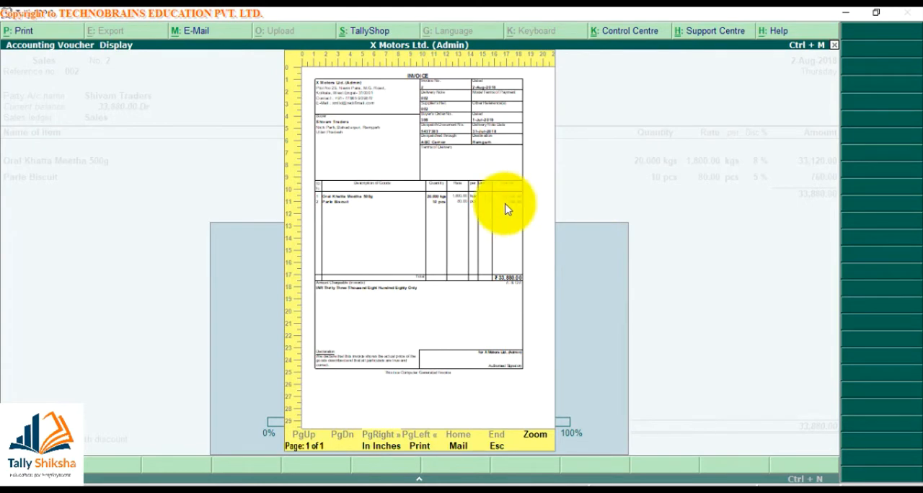
{"action": "key", "text": "Escape"}
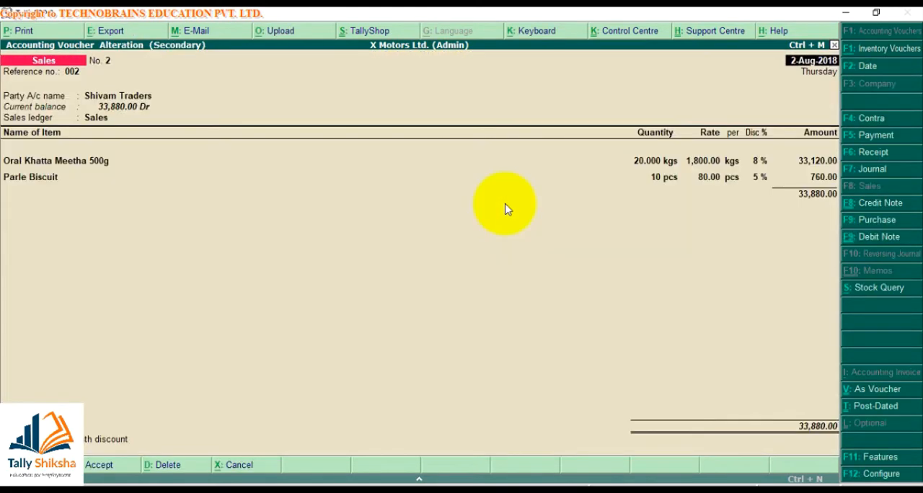
- Set the voucher printing to 3 copies with All as the type of copy and generate the invoice preview
{"action": "key", "text": "alt+p"}
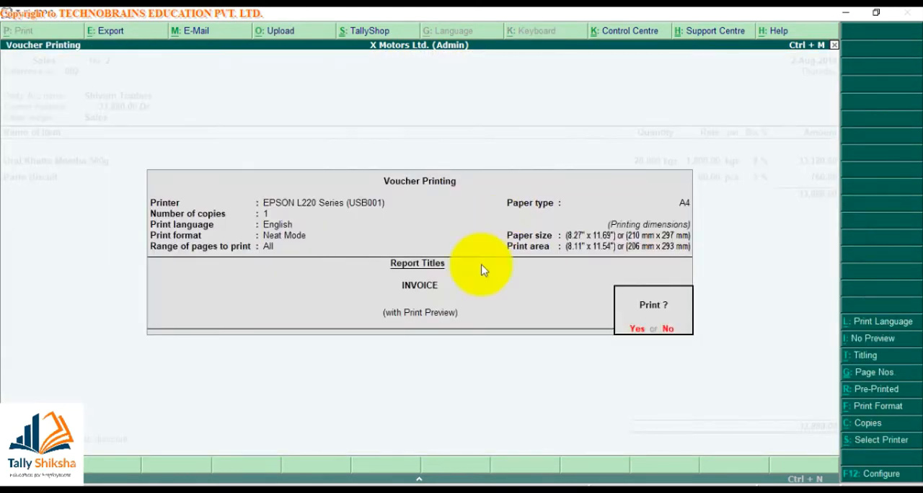
{"action": "left_click", "coordinate": [896, 425]}
{"action": "type", "text": "3"}
{"action": "key", "text": "Return"}
{"action": "key", "text": "Return"}
{"action": "key", "text": "Return"}
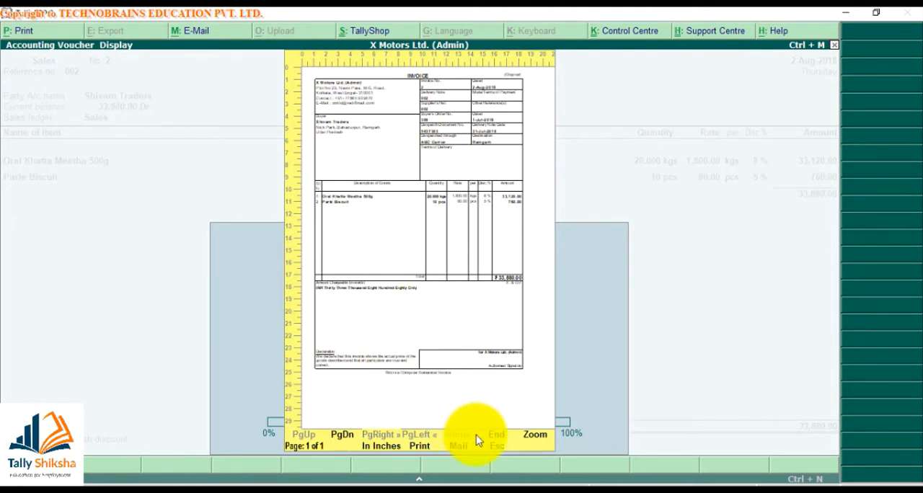
- Examine the copy label at the head of each invoice page in the enlarged print preview
{"action": "left_click", "coordinate": [537, 437]}
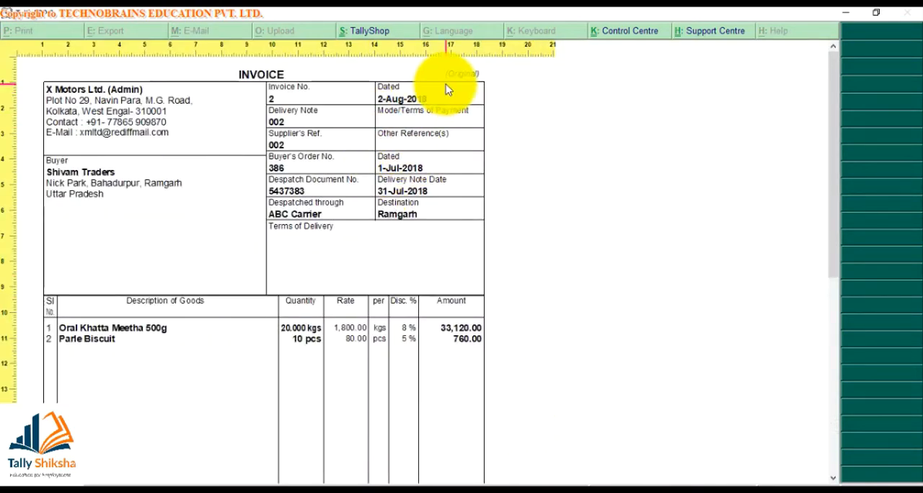
{"action": "key", "text": "Page_Down"}
{"action": "key", "text": "Page_Down"}
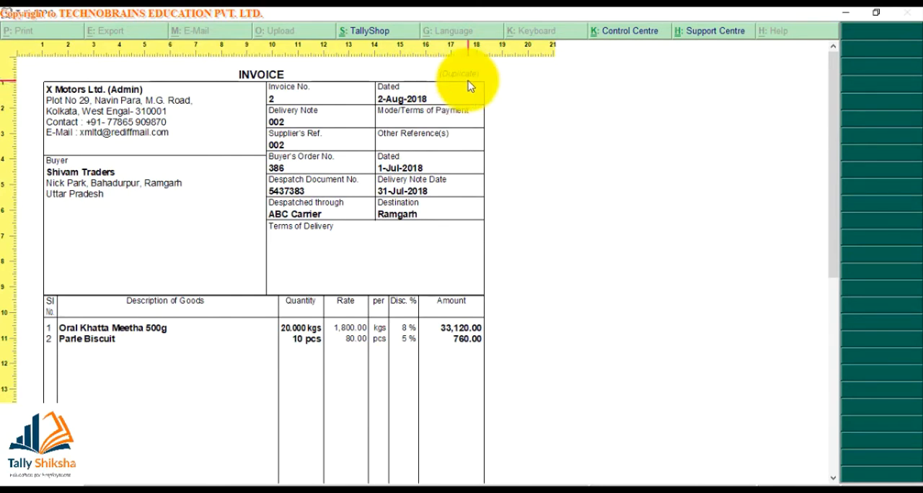
{"action": "key", "text": "Page_Down"}
{"action": "key", "text": "Page_Down"}
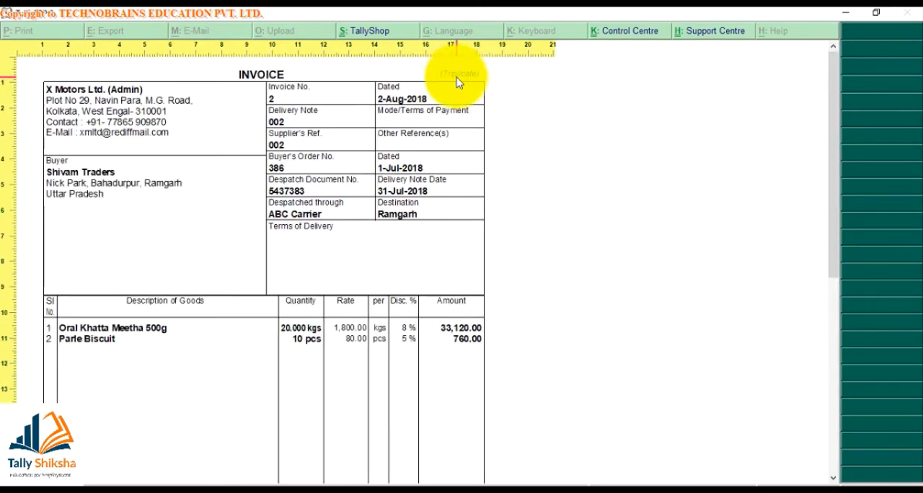
{"action": "key", "text": "Escape"}
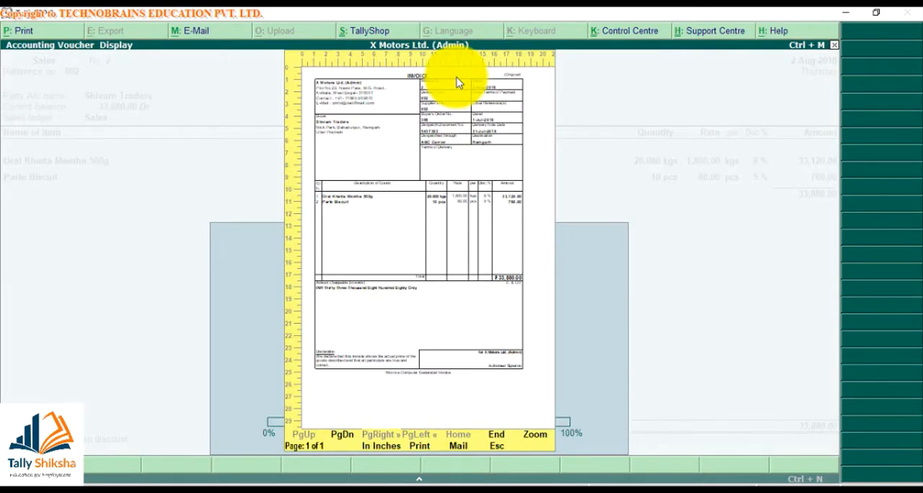
- Set the voucher printing to 3 copies with Duplicate as the type of copy and generate the invoice preview
{"action": "key", "text": "Escape"}
{"action": "key", "text": "alt+p"}
{"action": "key", "text": "alt+c"}
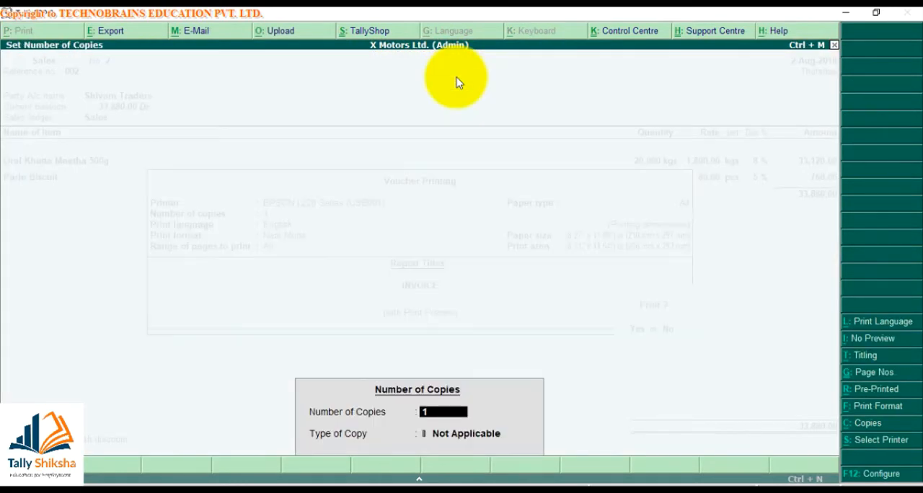
{"action": "type", "text": "2"}
{"action": "key", "text": "BackSpace"}
{"action": "type", "text": "3"}
{"action": "key", "text": "Return"}
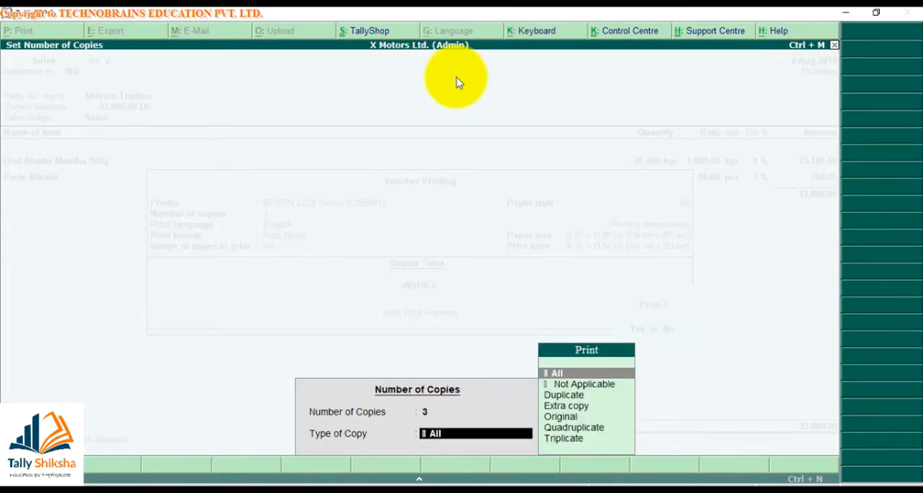
{"action": "key", "text": "Down"}
{"action": "key", "text": "Down"}
{"action": "key", "text": "Return"}
{"action": "key", "text": "Return"}
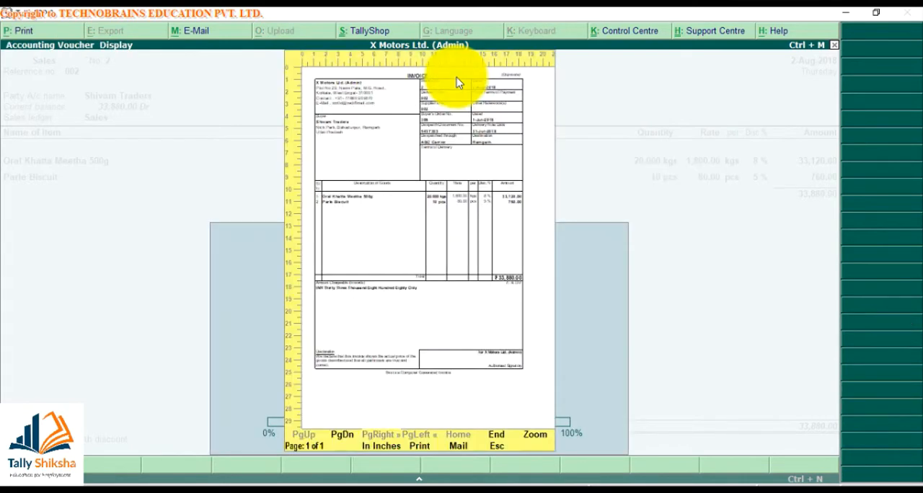
- Enlarge the invoice preview to check the copy label on its pages, and close the preview
{"action": "key", "text": "alt+z"}
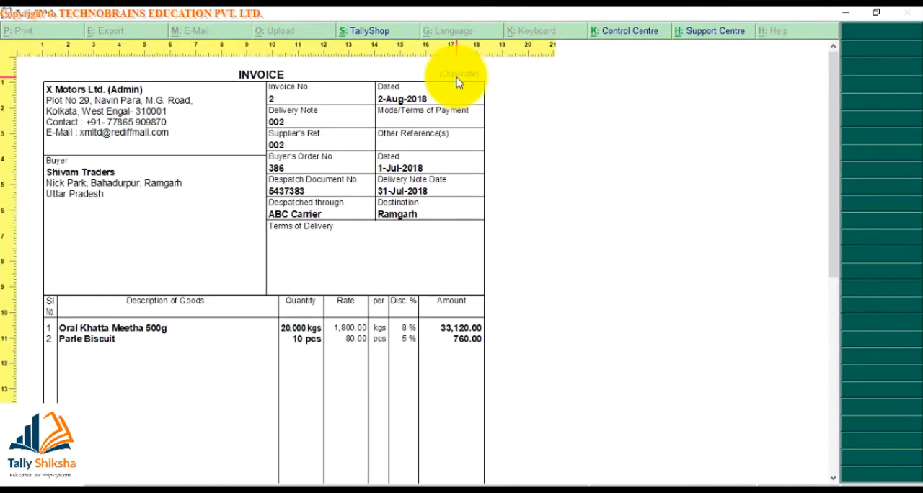
{"action": "key", "text": "Page_Down"}
{"action": "key", "text": "alt+z"}
{"action": "key", "text": "Escape"}
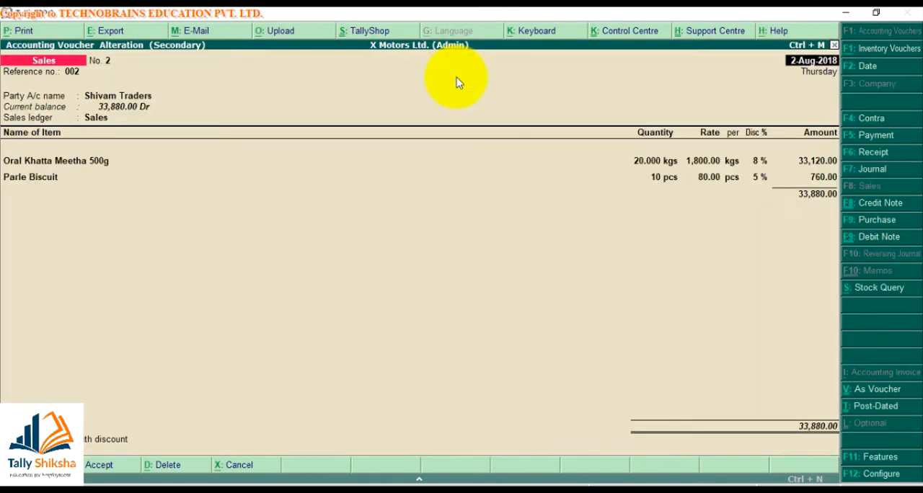
- Review the voucher's print language and print mode options, keeping English and Neat Mode
{"action": "key", "text": "alt+p"}
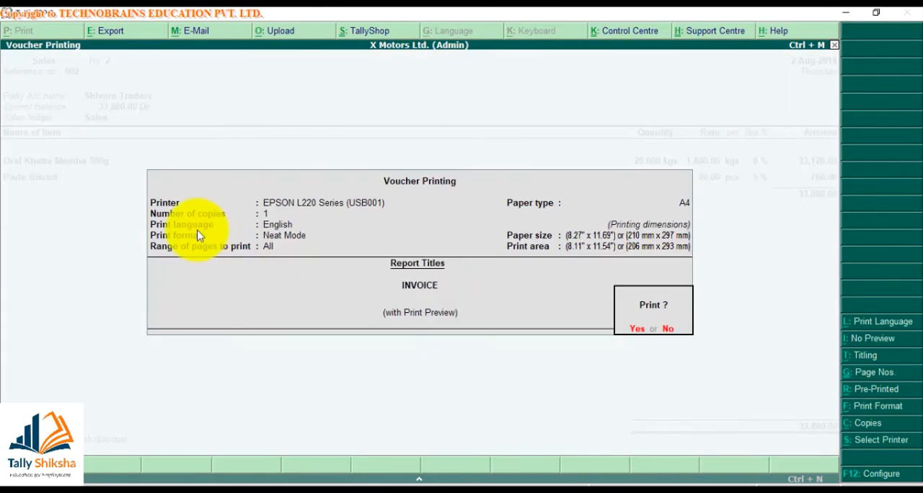
{"action": "left_click", "coordinate": [863, 323]}
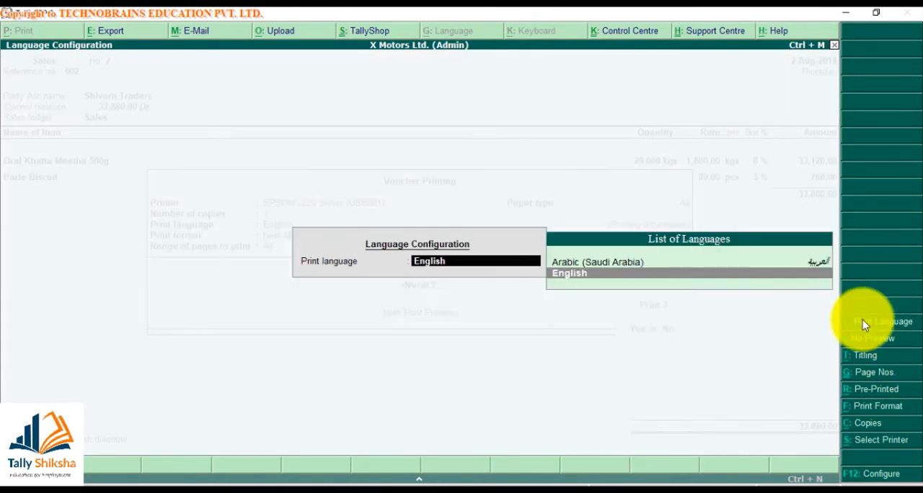
{"action": "key", "text": "Return"}
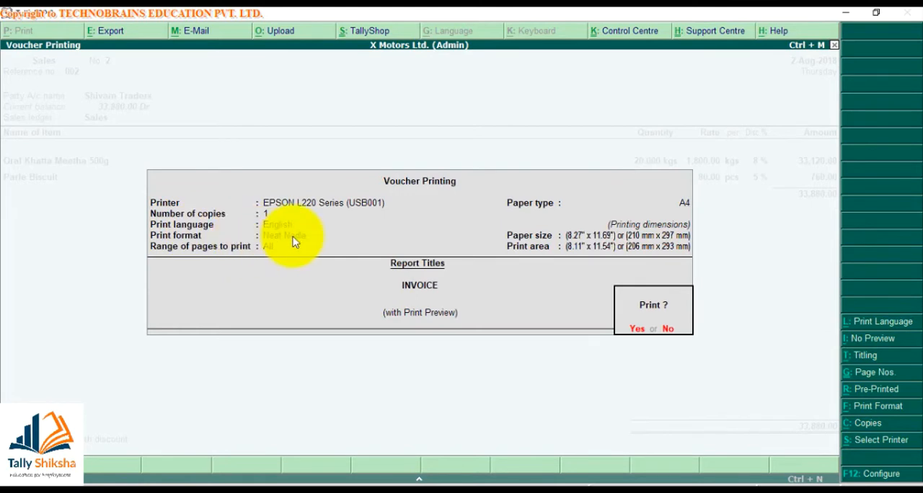
{"action": "left_click", "coordinate": [859, 407]}
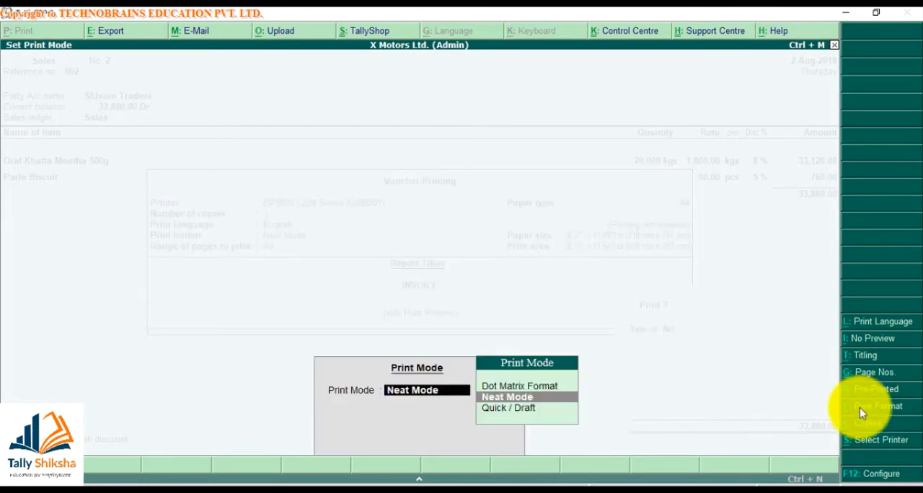
{"action": "key", "text": "Up"}
{"action": "key", "text": "Return"}
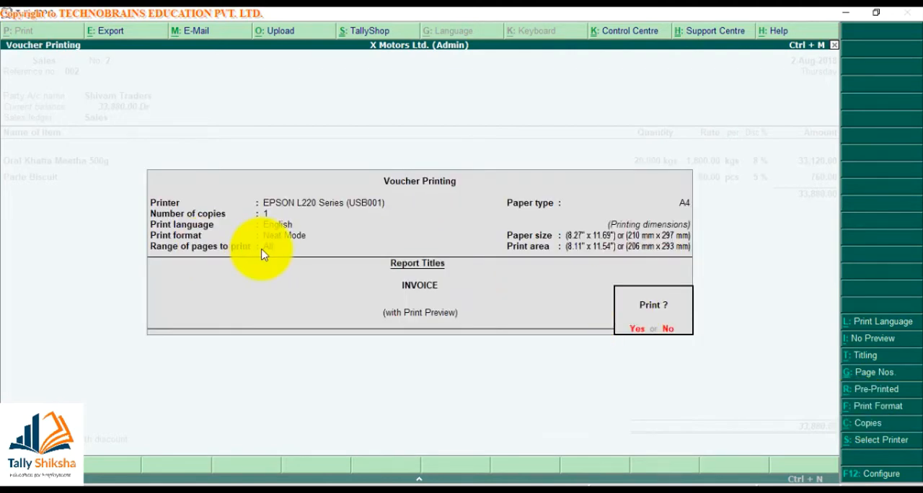
- Set the voucher's page numbering to start from 2 and keep the range of pages to print at All
{"action": "left_click", "coordinate": [858, 379]}
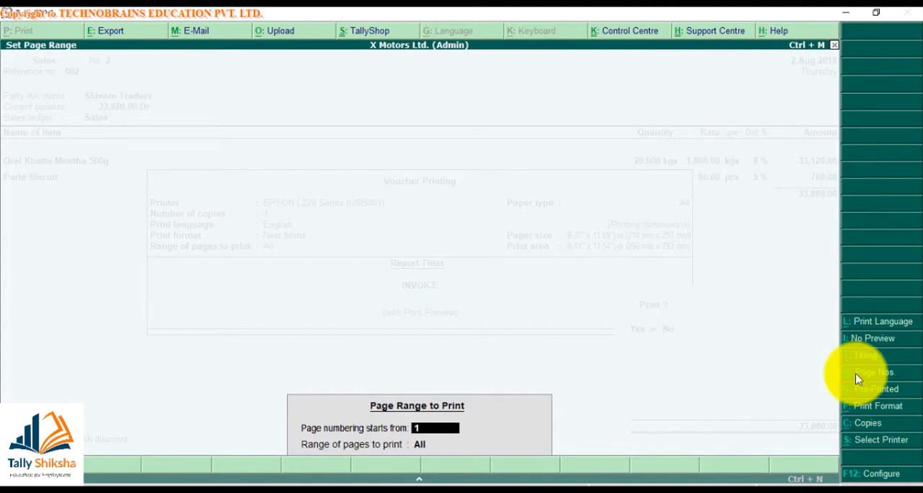
{"action": "type", "text": "2"}
{"action": "key", "text": "Return"}
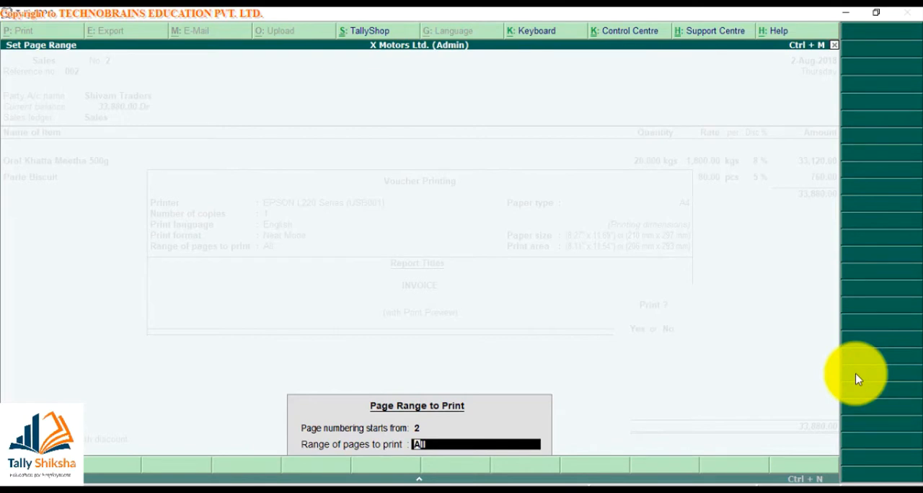
{"action": "key", "text": "Return"}
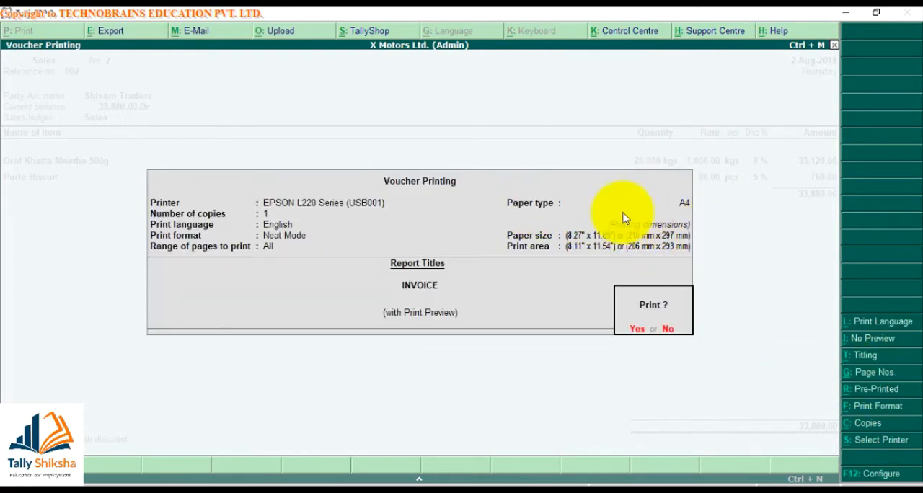
- Select the EPSON L220 Series printer, check its document size options, and accept the printer properties
{"action": "left_click", "coordinate": [865, 446]}
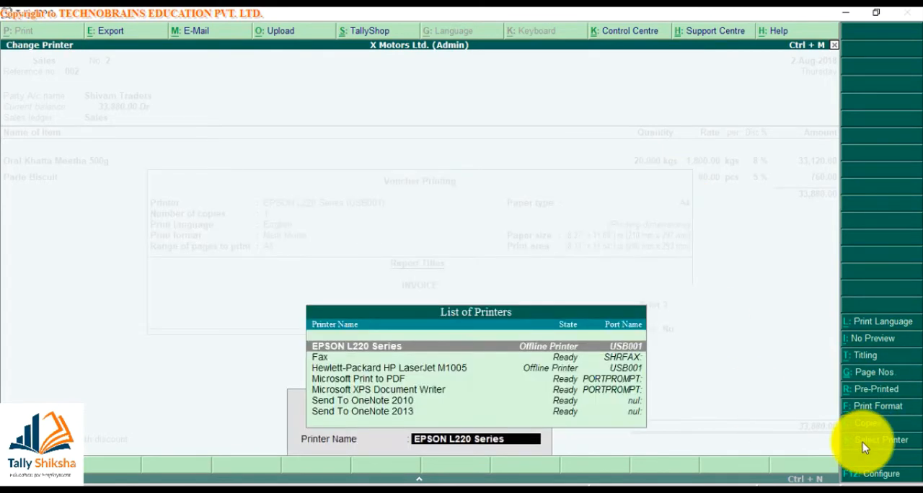
{"action": "key", "text": "Return"}
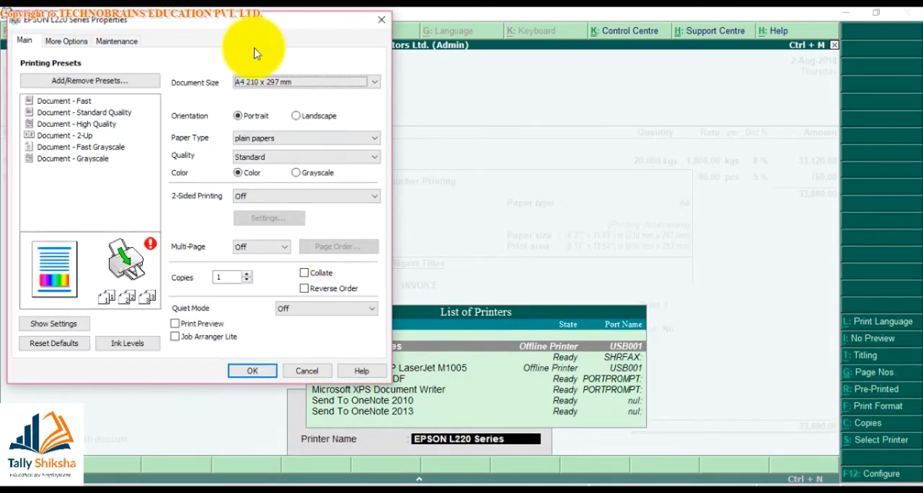
{"action": "left_click", "coordinate": [243, 90]}
{"action": "left_click", "coordinate": [240, 87]}
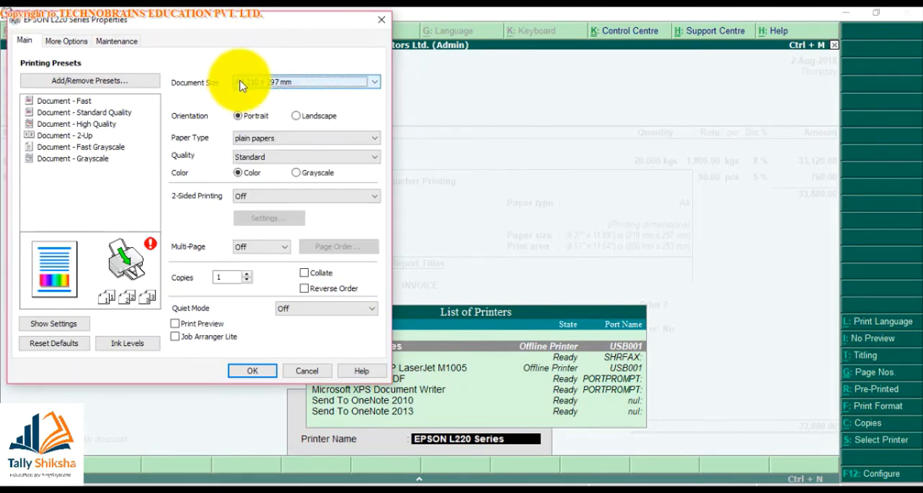
{"action": "key", "text": "Return"}
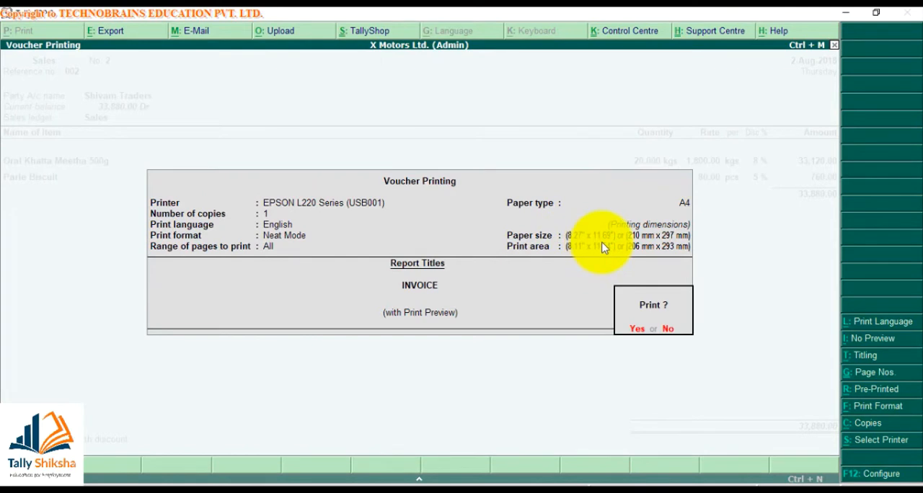
- Look at the report title settings without changing them, and examine the invoice title and company details in the enlarged preview
{"action": "left_click", "coordinate": [870, 362]}
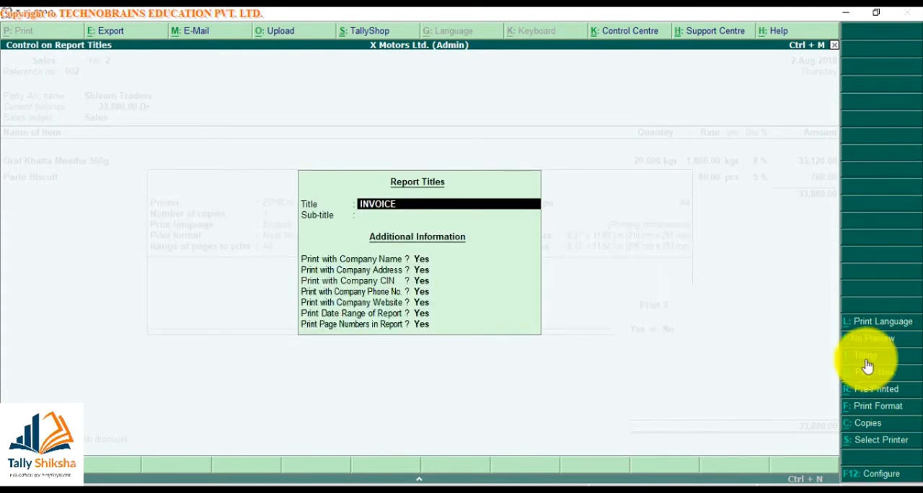
{"action": "key", "text": "Escape"}
{"action": "key", "text": "Return"}
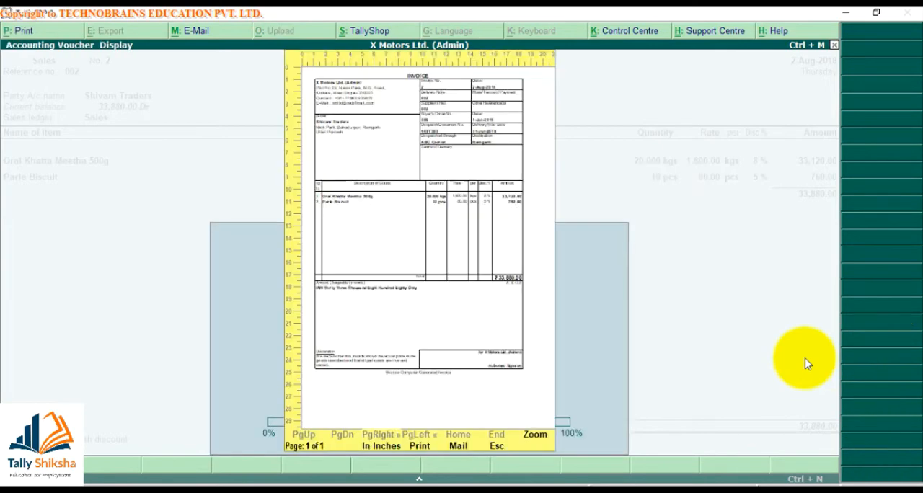
{"action": "key", "text": "z"}
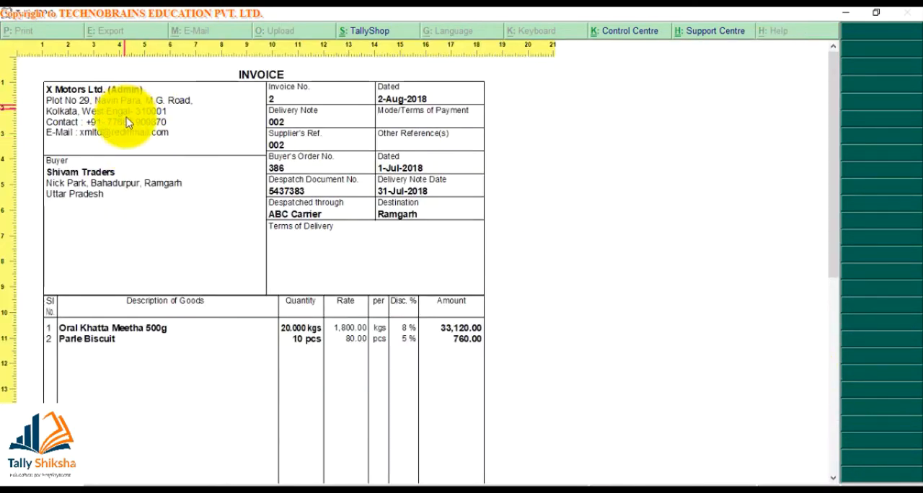
{"action": "key", "text": "z"}
{"action": "key", "text": "Escape"}
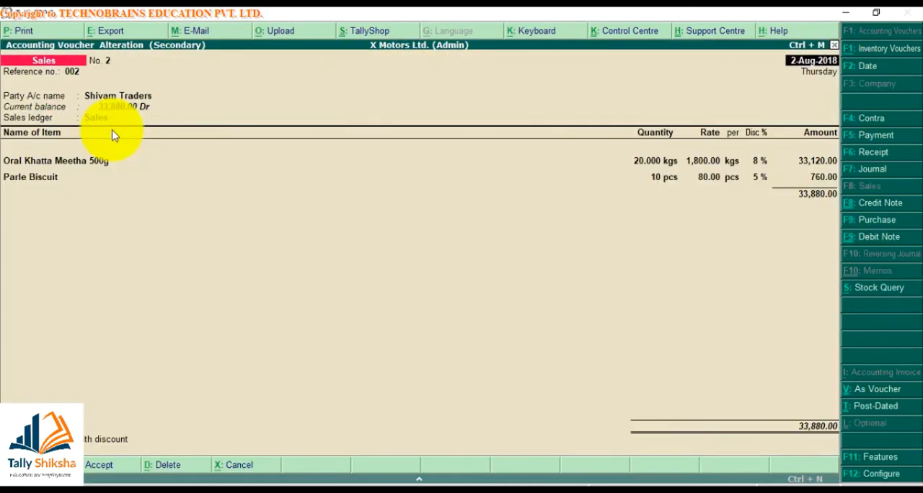
- Change the report title of the voucher printout to Tax Invoice and leave the sub-title blank
{"action": "key", "text": "alt+p"}
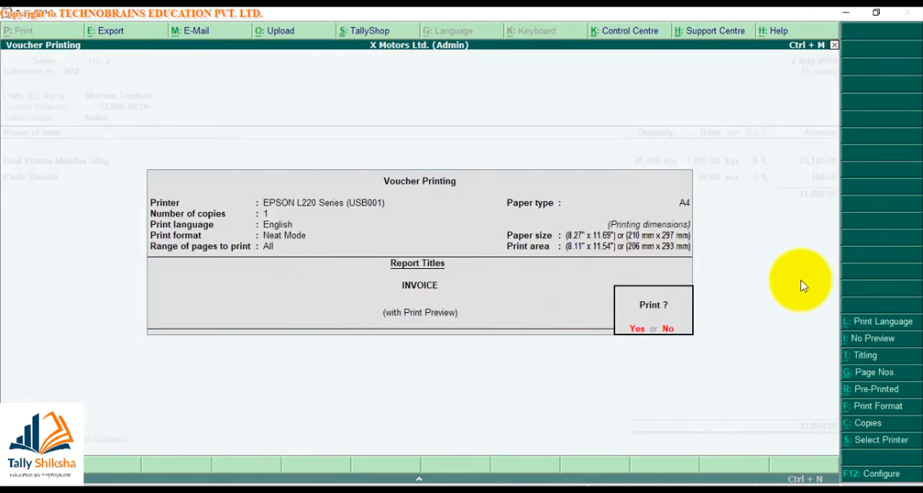
{"action": "left_click", "coordinate": [851, 359]}
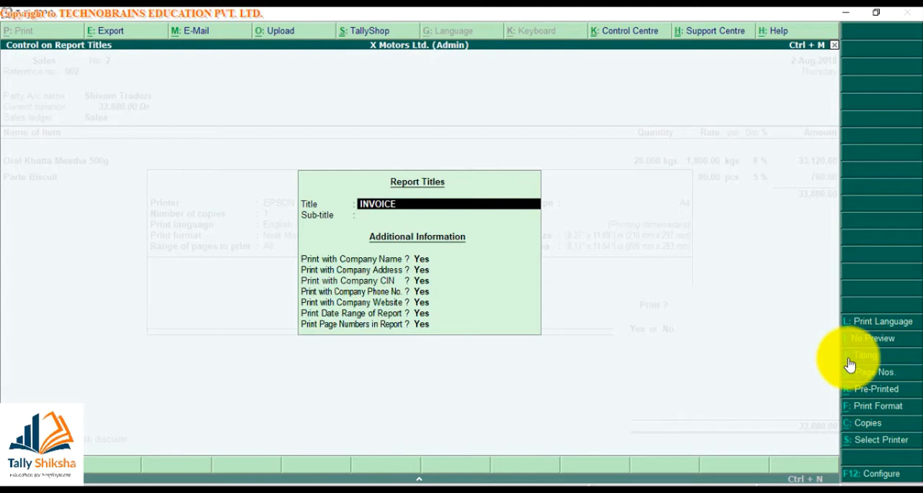
{"action": "type", "text": "Tax inv"}
{"action": "key", "text": "BackSpace"}
{"action": "type", "text": "voice"}
{"action": "key", "text": "Return"}
{"action": "key", "text": "BackSpace"}
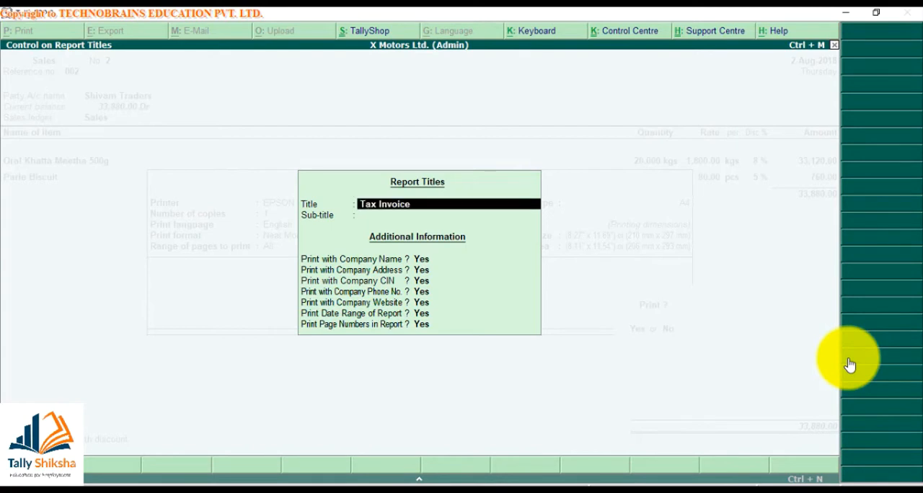
{"action": "key", "text": "Return"}
- Turn off printing of the company address, accept the report titles, and preview the invoice
{"action": "key", "text": "Return"}
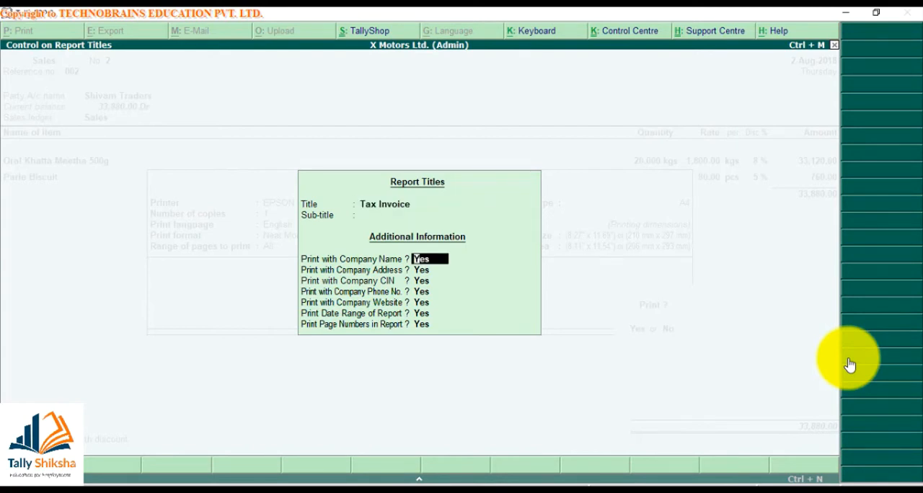
{"action": "key", "text": "Return"}
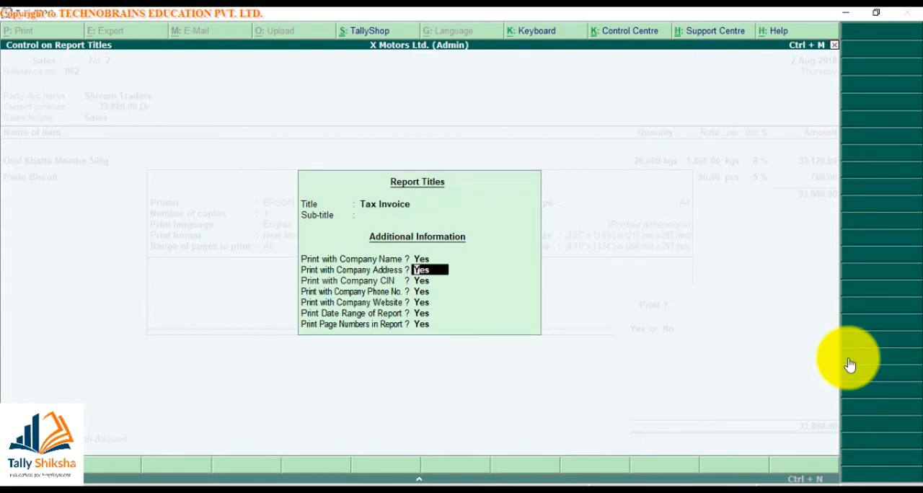
{"action": "type", "text": "n"}
{"action": "key", "text": "Return"}
{"action": "key", "text": "ctrl+a"}
{"action": "key", "text": "Return"}
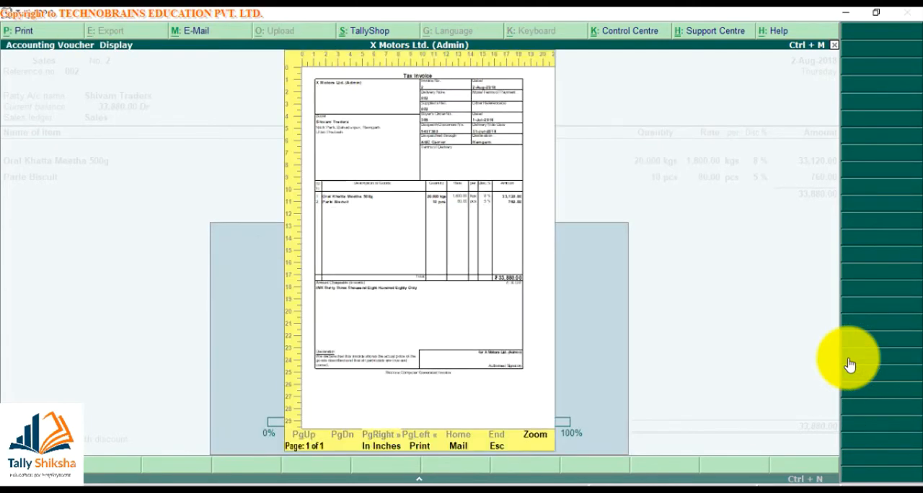
{"action": "key", "text": "Escape"}
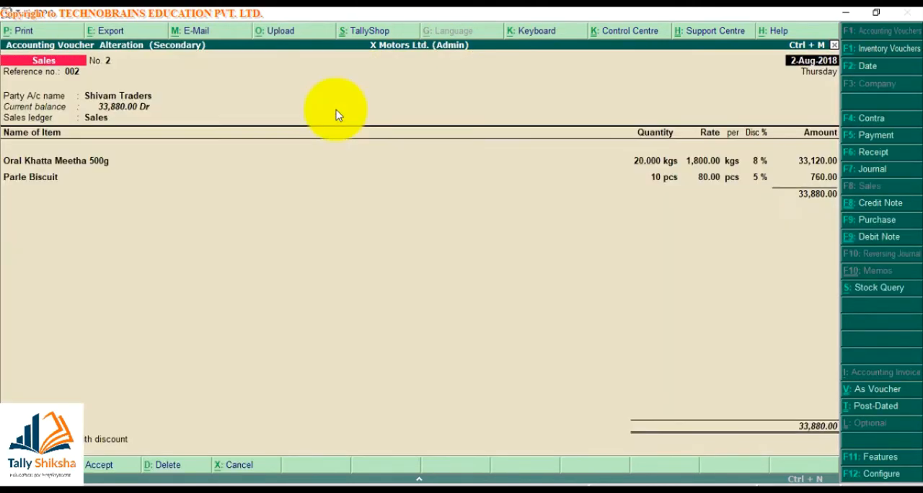
- Turn printing of the company address back on in the report titles and leave voucher printing
{"action": "key", "text": "alt+p"}
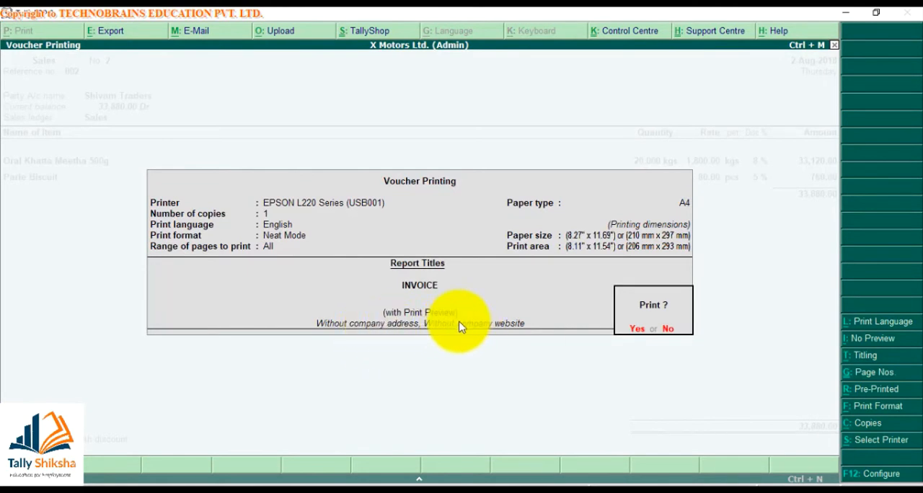
{"action": "left_click", "coordinate": [872, 357]}
{"action": "key", "text": "Return"}
{"action": "key", "text": "Return"}
{"action": "key", "text": "Return"}
{"action": "type", "text": "y"}
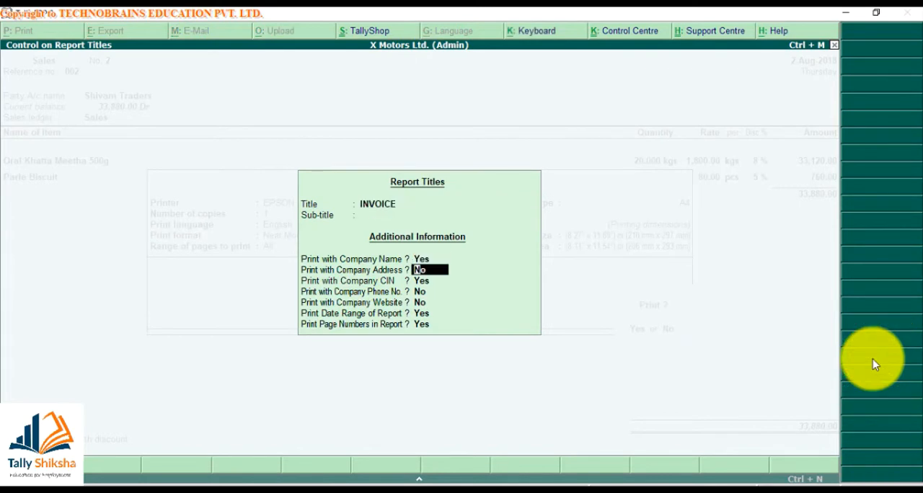
{"action": "key", "text": "Return"}
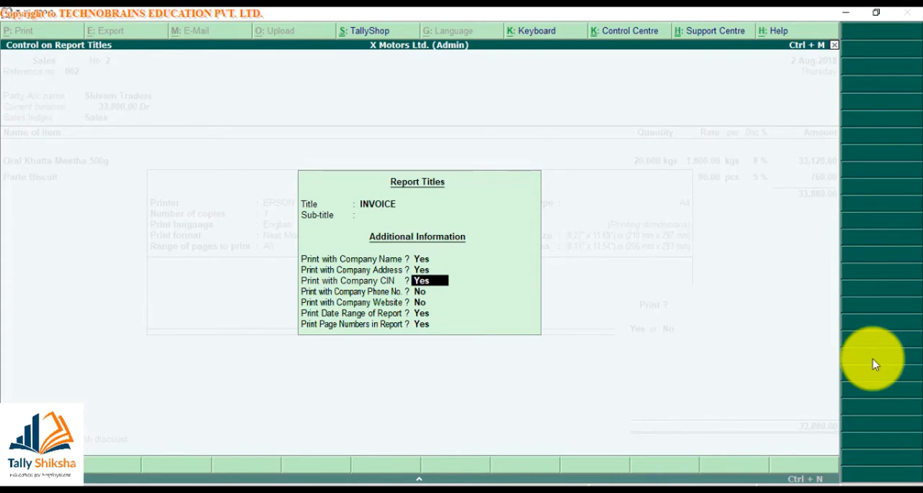
{"action": "key", "text": "ctrl+a"}
{"action": "key", "text": "Escape"}
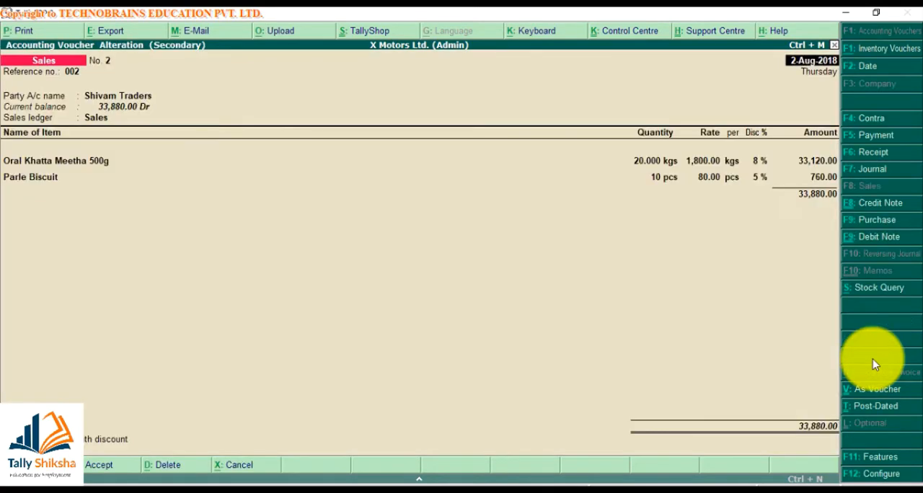
- View the Corporate Identity No. (CIN) field in the company's statutory features, leave it blank, and reopen voucher printing
{"action": "key", "text": "F11"}
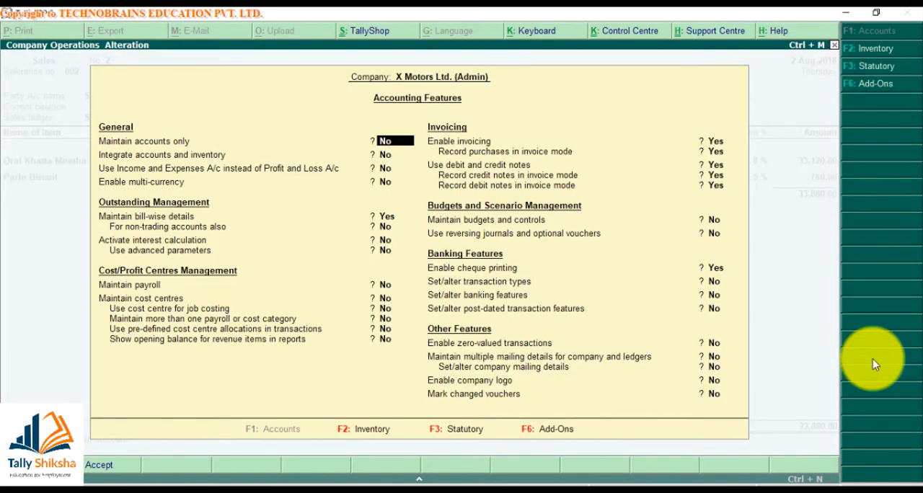
{"action": "key", "text": "F3"}
{"action": "left_click", "coordinate": [400, 287]}
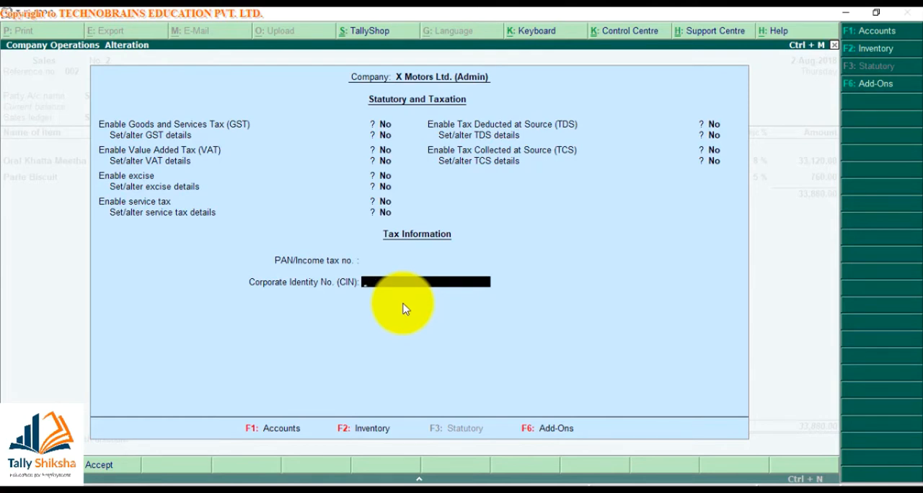
{"action": "key", "text": "Return"}
{"action": "key", "text": "Return"}
{"action": "key", "text": "alt+p"}
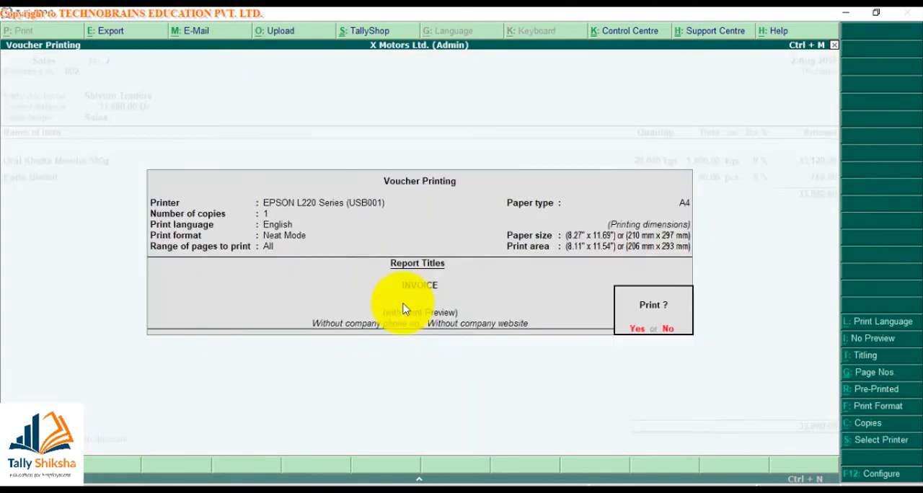
- Turn on printing of the company phone number and website in the report titles, and preview the invoice
{"action": "left_click", "coordinate": [865, 359]}
{"action": "key", "text": "Return"}
{"action": "key", "text": "Return"}
{"action": "key", "text": "Return"}
{"action": "key", "text": "Return"}
{"action": "key", "text": "Return"}
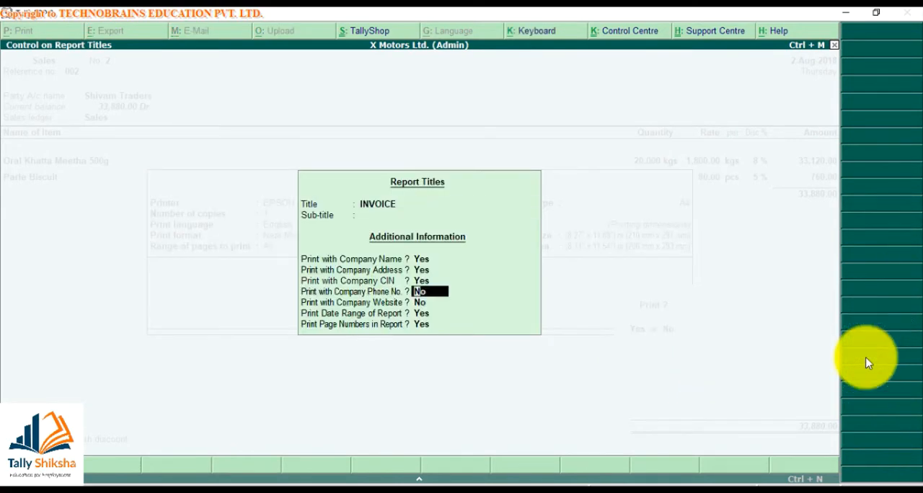
{"action": "type", "text": "yy"}
{"action": "key", "text": "Return"}
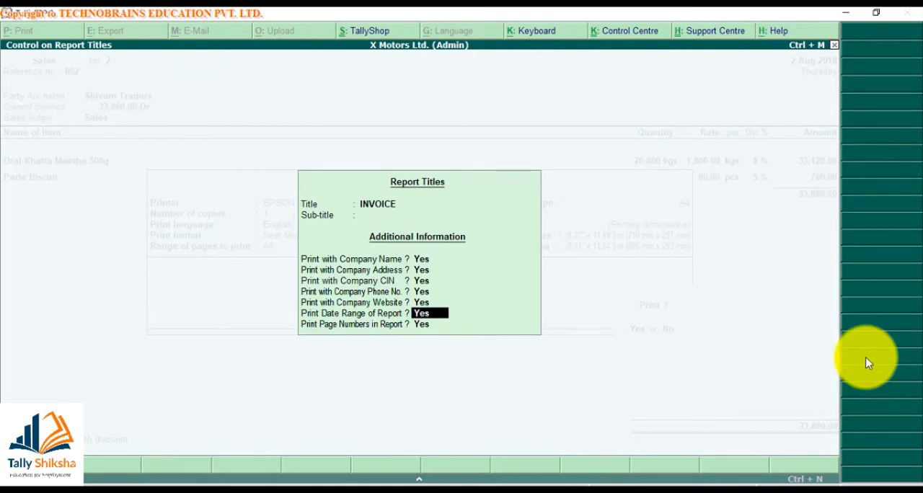
{"action": "type", "text": "y"}
{"action": "key", "text": "Return"}
{"action": "key", "text": "Return"}
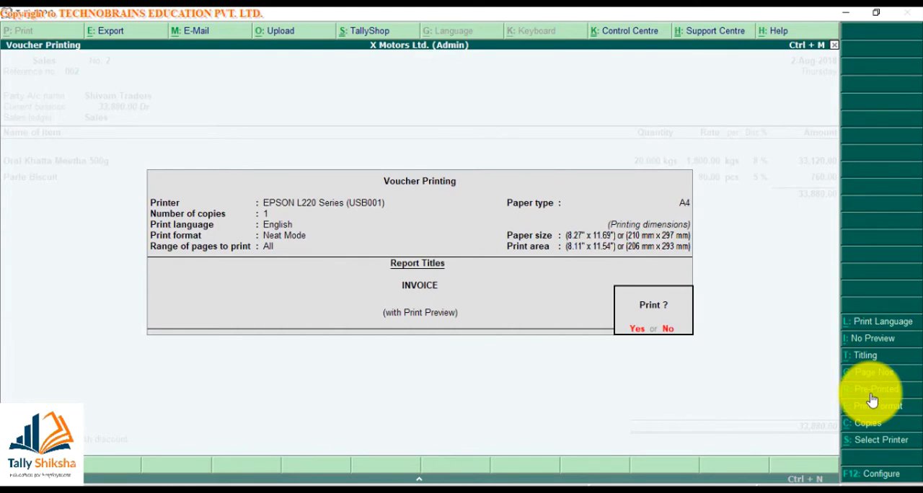
{"action": "key", "text": "Return"}
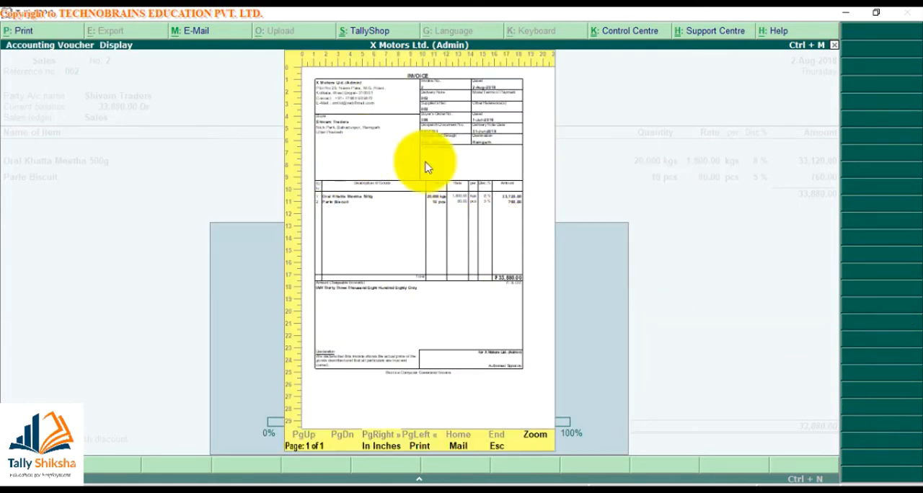
{"action": "key", "text": "Escape"}
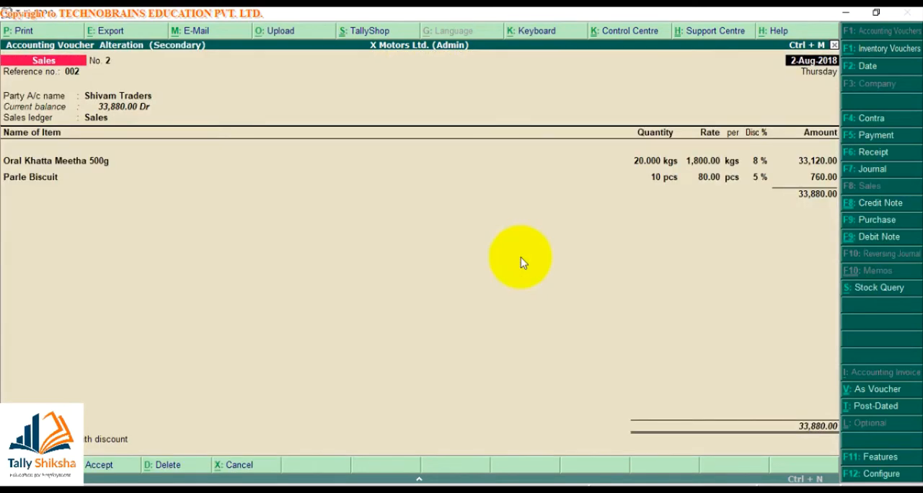
- Preview the invoice for pre-printed paper at enlarged size, and switch printing back to plain paper
{"action": "key", "text": "alt+p"}
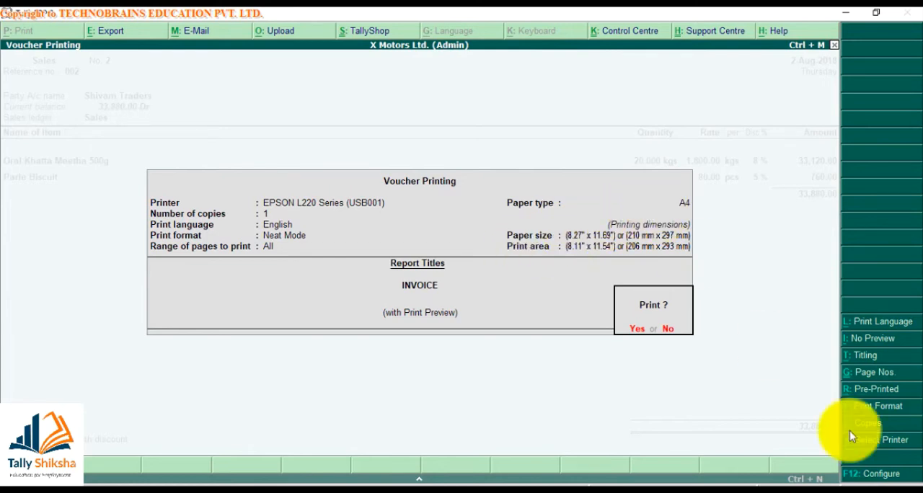
{"action": "left_click", "coordinate": [880, 389]}
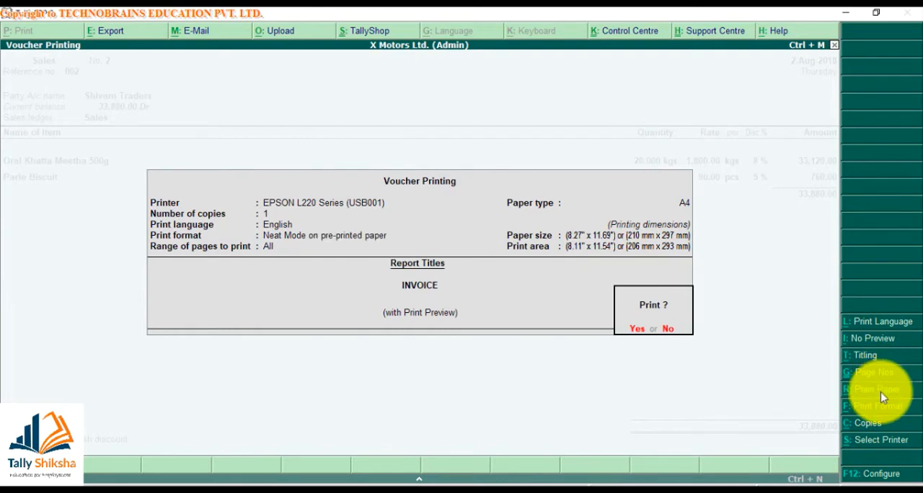
{"action": "key", "text": "Return"}
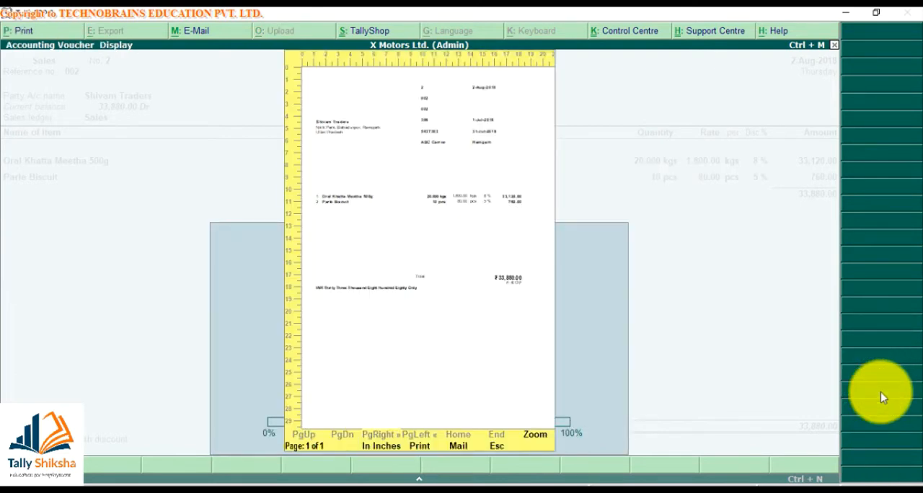
{"action": "key", "text": "alt+z"}
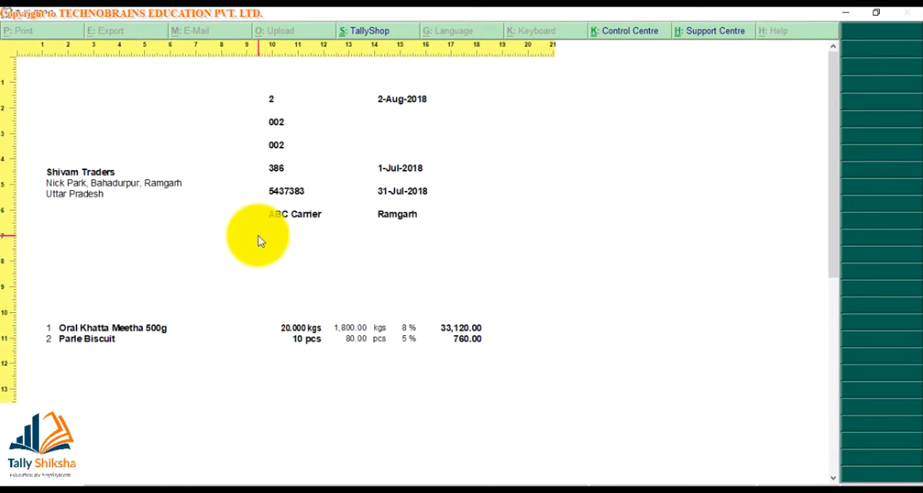
{"action": "key", "text": "alt+z"}
{"action": "key", "text": "Escape"}
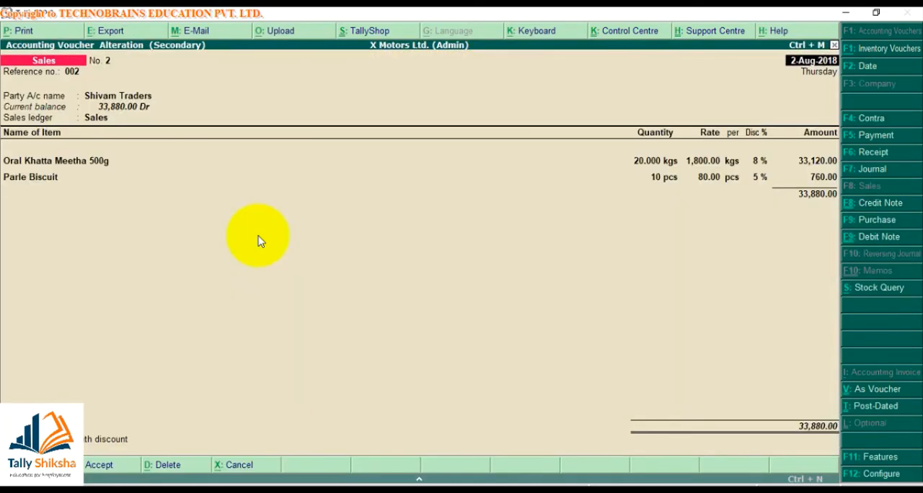
{"action": "key", "text": "alt+p"}
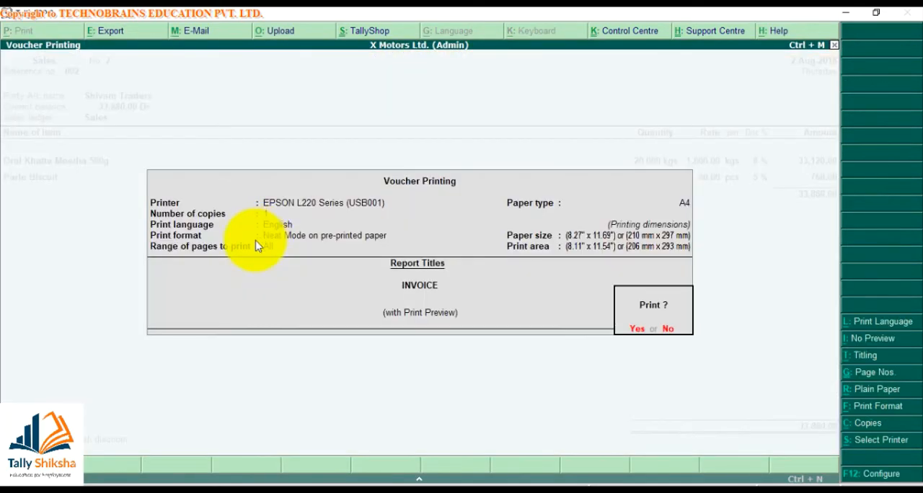
{"action": "left_click", "coordinate": [858, 390]}
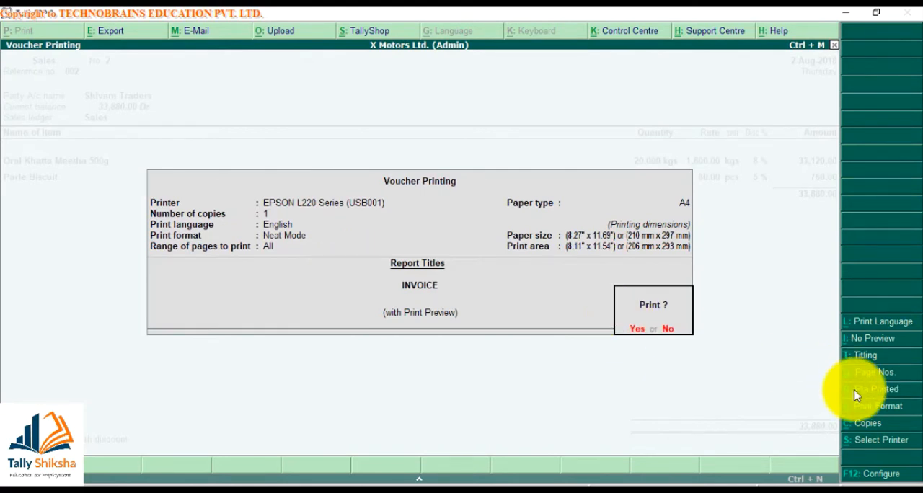
- Set the document title to Tax Invoice in the invoice print configuration and leave the sub-title blank
{"action": "left_click", "coordinate": [859, 477]}
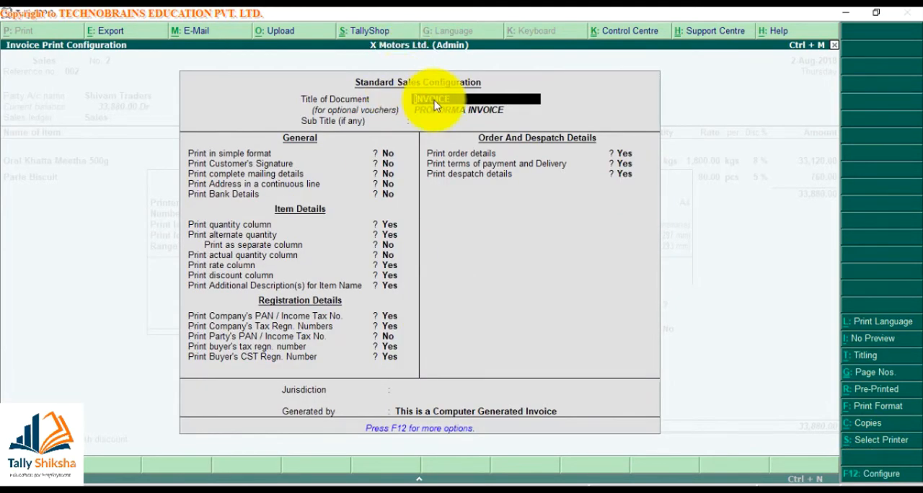
{"action": "type", "text": "Tax Invoice"}
{"action": "key", "text": "Return"}
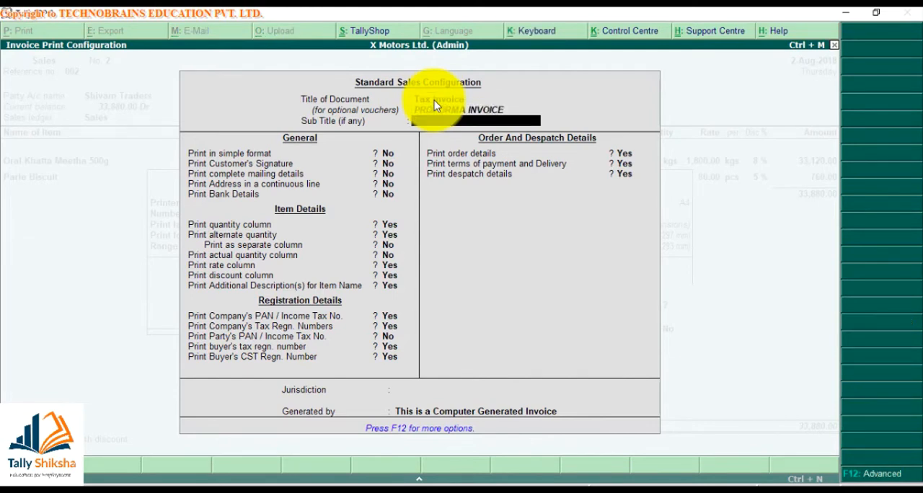
{"action": "key", "text": "Return"}
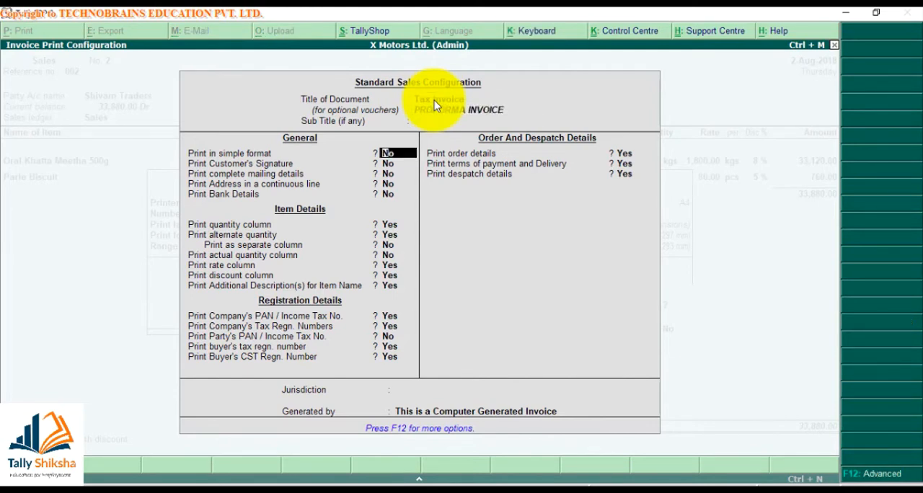
- Enable printing in simple format, accept the configuration, and preview the invoice enlarged
{"action": "key", "text": "y"}
{"action": "key", "text": "ctrl+a"}
{"action": "key", "text": "Return"}
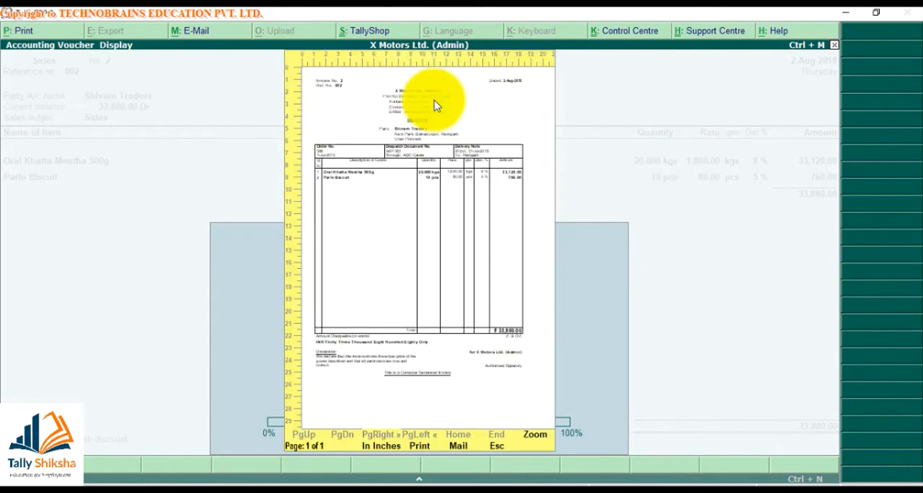
{"action": "left_click", "coordinate": [434, 105]}
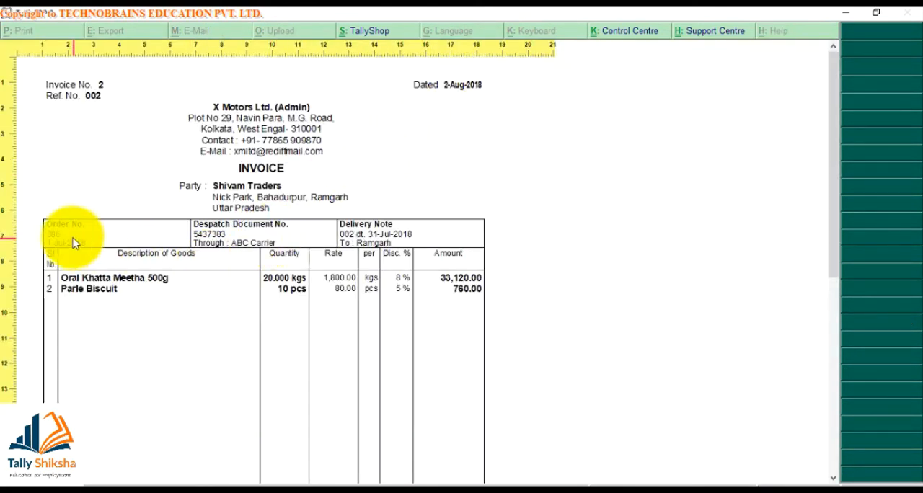
{"action": "left_click", "coordinate": [286, 320]}
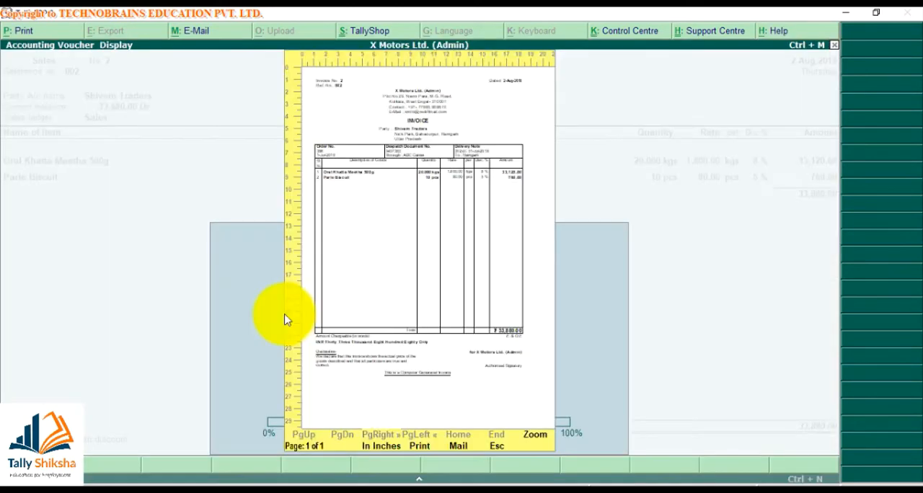
{"action": "key", "text": "Escape"}
- Turn off simple format in the invoice print configuration and enable printing of the customer's signature and complete mailing details
{"action": "key", "text": "alt+p"}
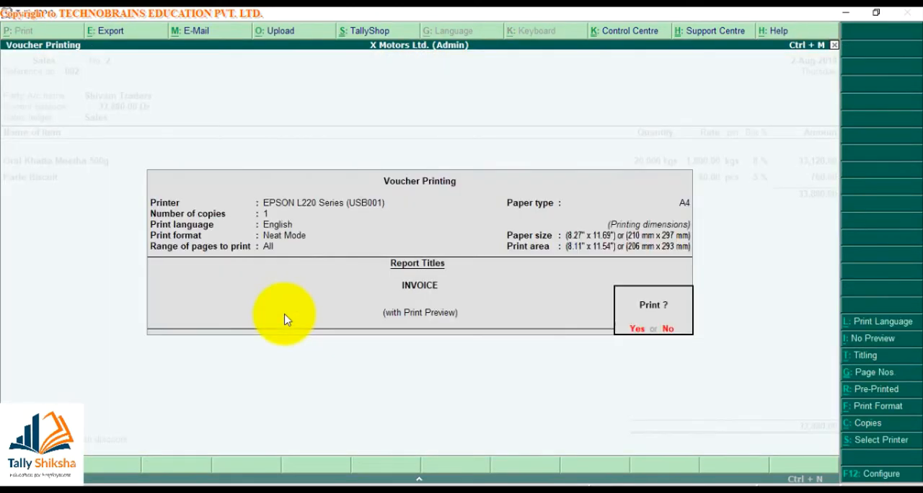
{"action": "key", "text": "F12"}
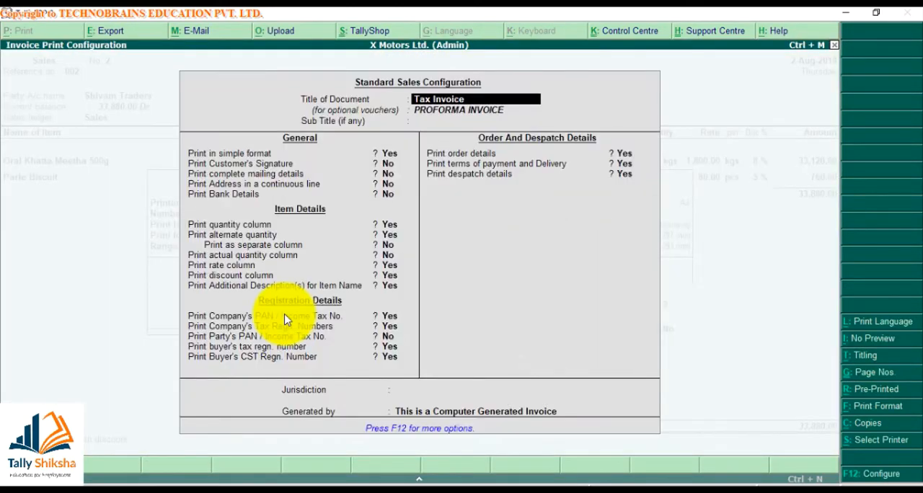
{"action": "type", "text": "n"}
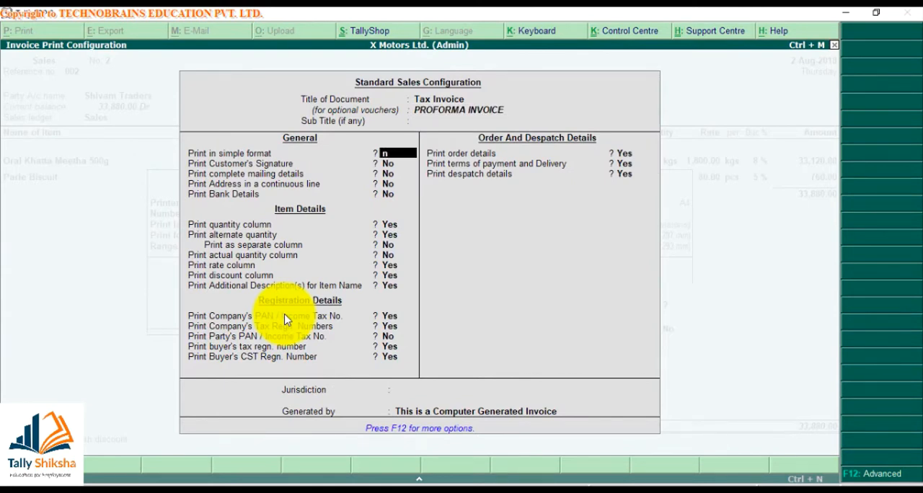
{"action": "key", "text": "Return"}
{"action": "type", "text": "y"}
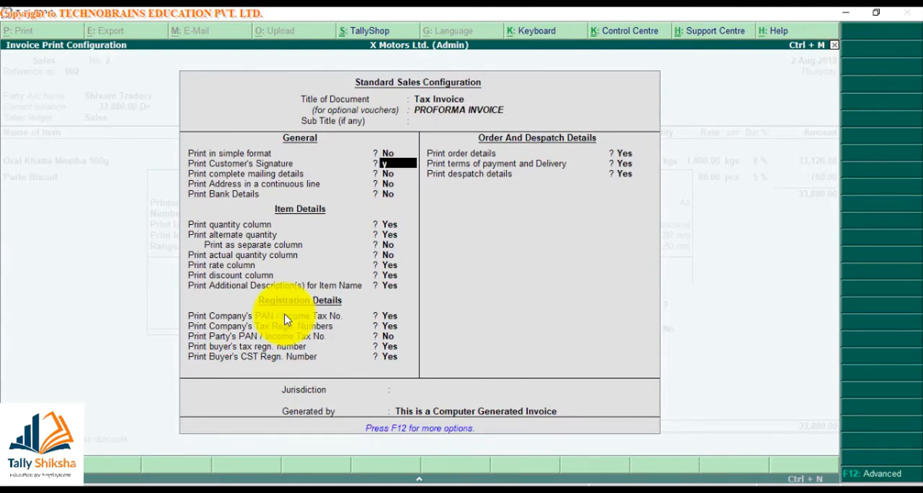
{"action": "key", "text": "Return"}
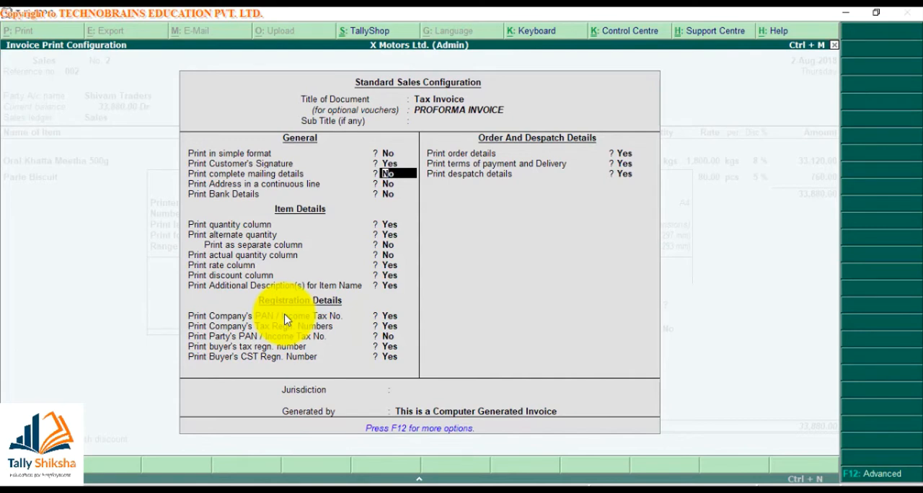
{"action": "type", "text": "y"}
{"action": "key", "text": "Return"}
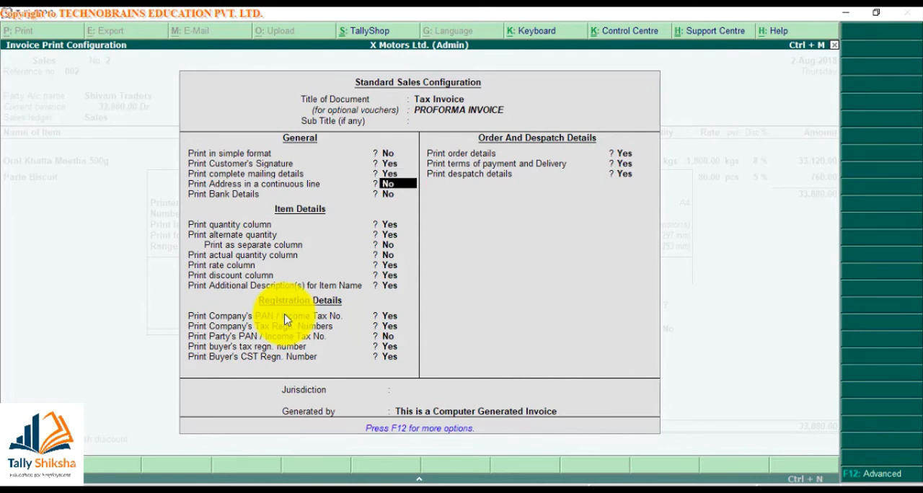
{"action": "key", "text": "ctrl+a"}
- Preview the invoice enlarged and examine the signature area at the foot of the page
{"action": "key", "text": "Return"}
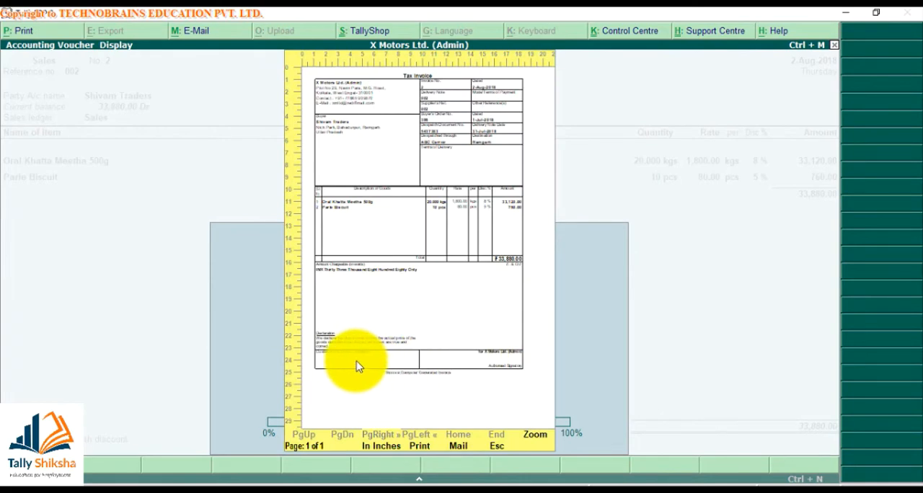
{"action": "key", "text": "alt+z"}
{"action": "scroll", "coordinate": [349, 399], "scroll_direction": "down", "scroll_amount": 5}
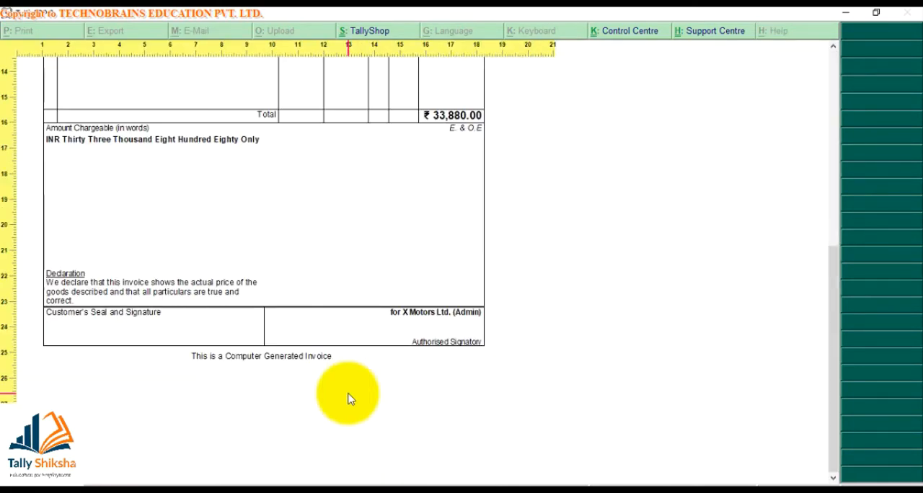
{"action": "key", "text": "alt+z"}
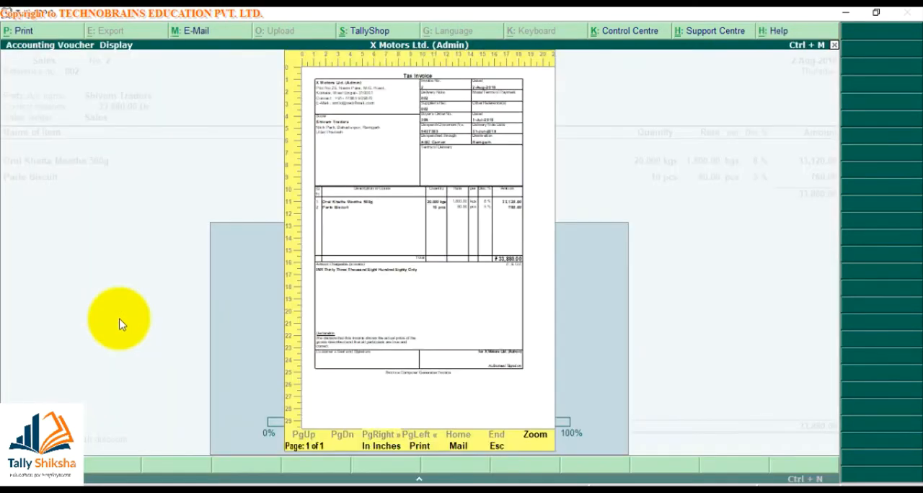
{"action": "key", "text": "Escape"}
- Turn off printing of the customer's signature and complete mailing details in the invoice print configuration, leaving the continuous-line address off
{"action": "key", "text": "alt+p"}
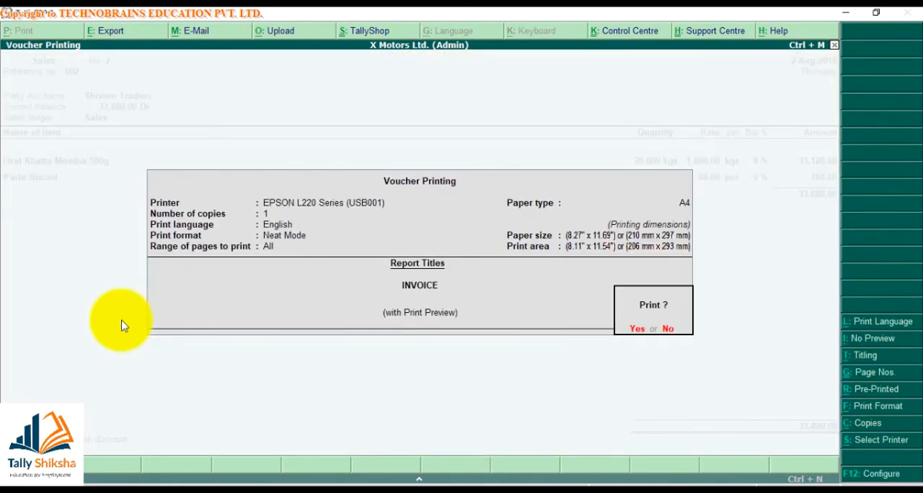
{"action": "key", "text": "F12"}
{"action": "key", "text": "Return"}
{"action": "key", "text": "Return"}
{"action": "key", "text": "Return"}
{"action": "key", "text": "Return"}
{"action": "type", "text": "n"}
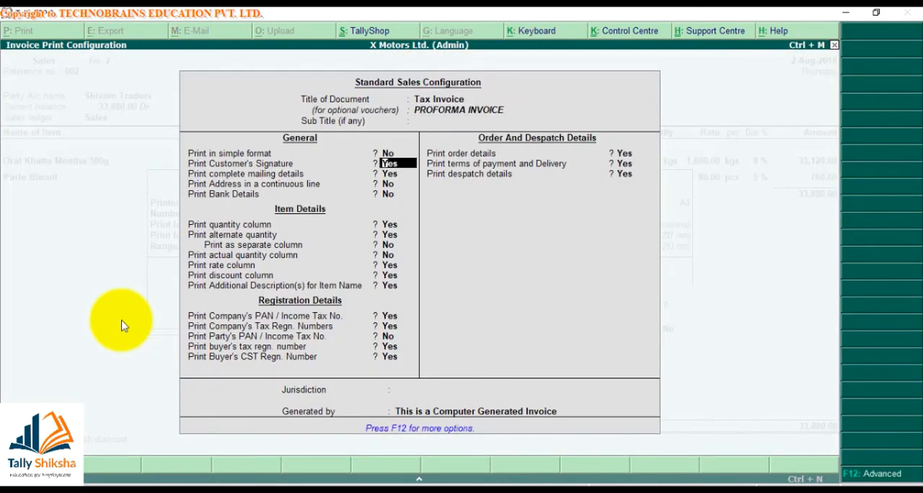
{"action": "key", "text": "Return"}
{"action": "type", "text": "n"}
- Enable printing of bank details, choose People's Bank as the bank, and accept the invoice configuration
{"action": "key", "text": "Return"}
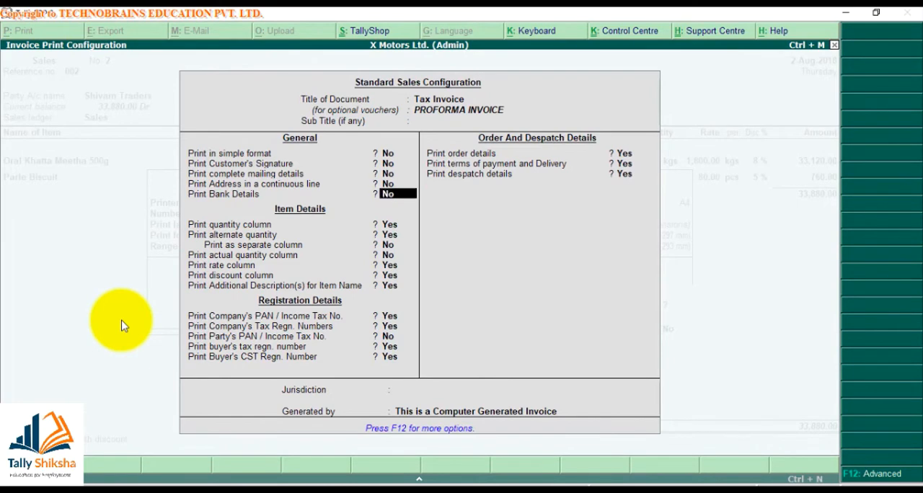
{"action": "type", "text": "y"}
{"action": "key", "text": "Return"}
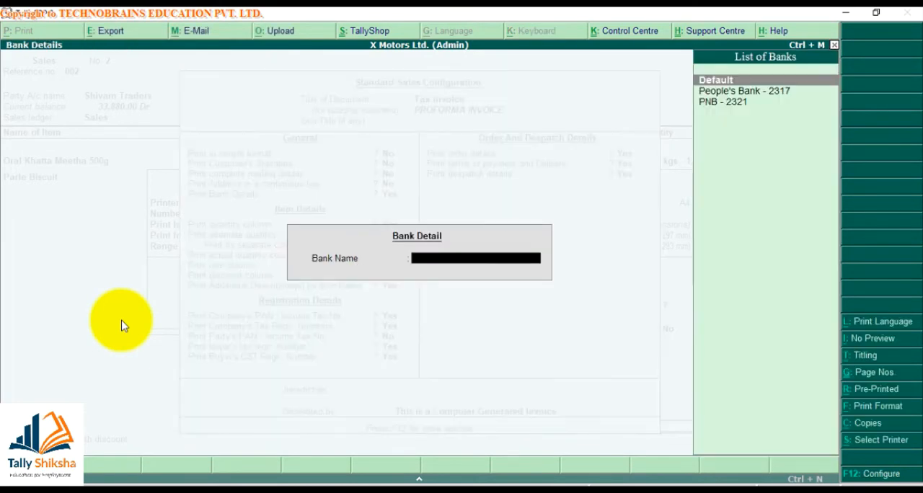
{"action": "key", "text": "Down"}
{"action": "key", "text": "Return"}
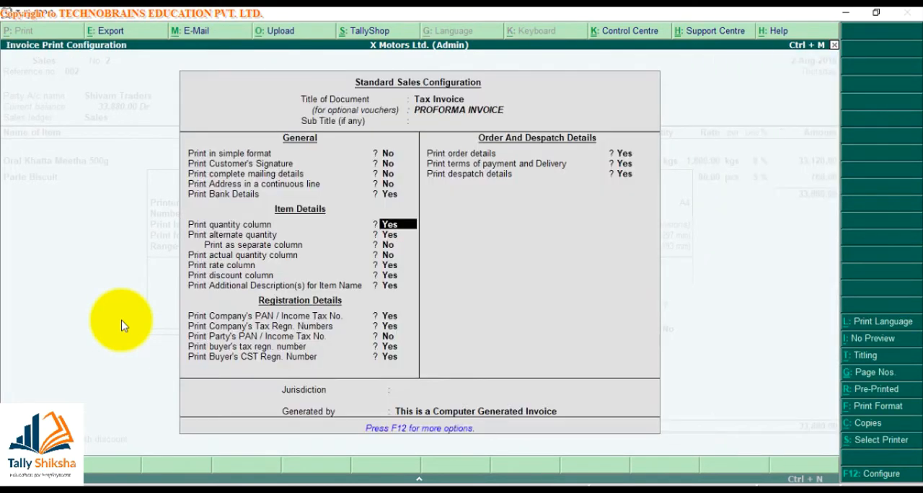
{"action": "key", "text": "ctrl+a"}
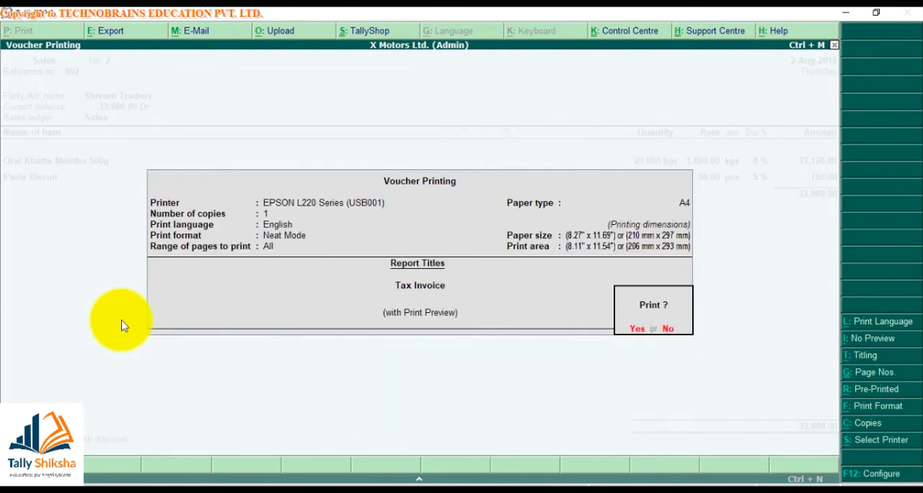
- Preview the invoice enlarged and examine the company's bank details near the foot of the page
{"action": "key", "text": "Return"}
{"action": "key", "text": "alt+z"}
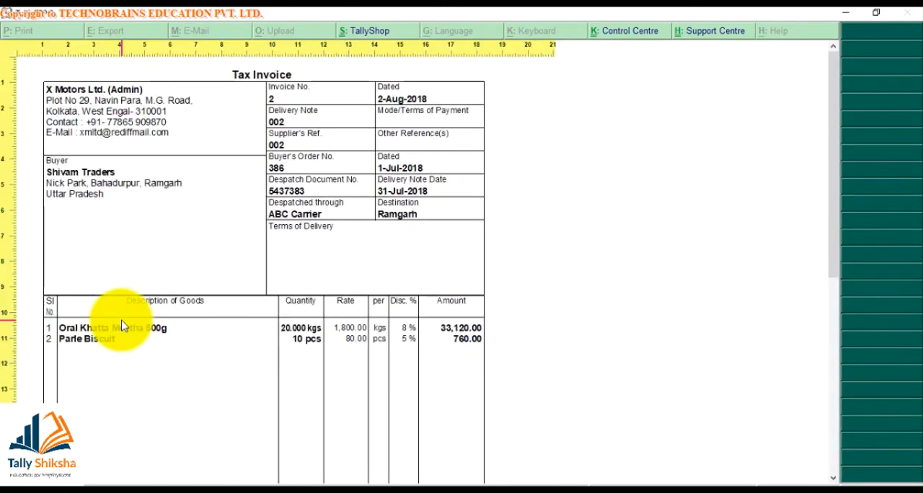
{"action": "key", "text": "Page_Down"}
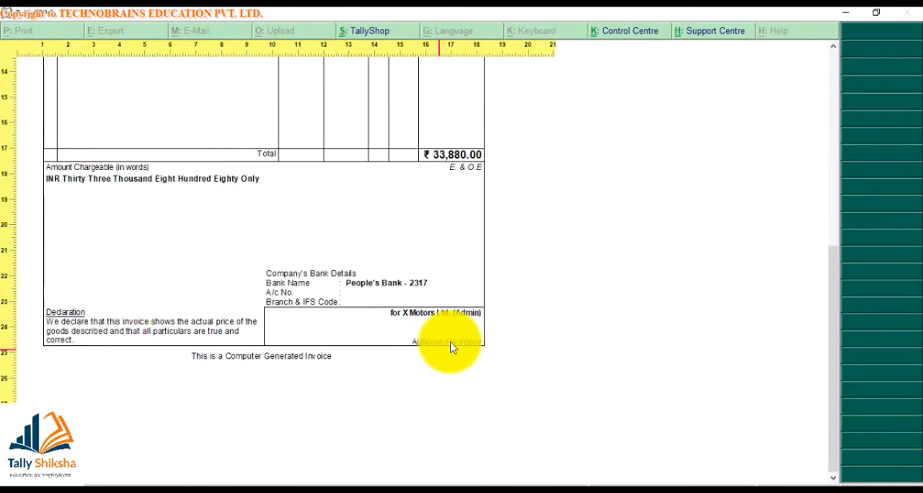
- Review the item details options in the invoice print configuration and preview the item table's columns
{"action": "key", "text": "Escape"}
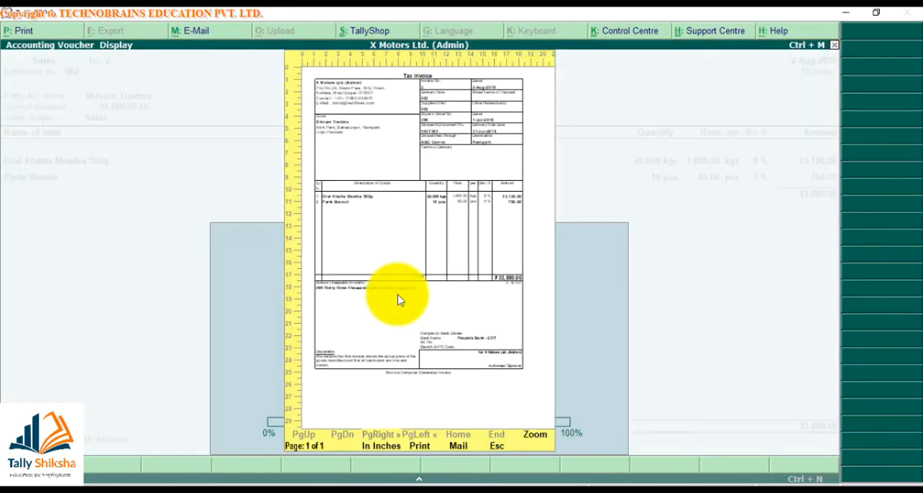
{"action": "key", "text": "Escape"}
{"action": "key", "text": "alt+p"}
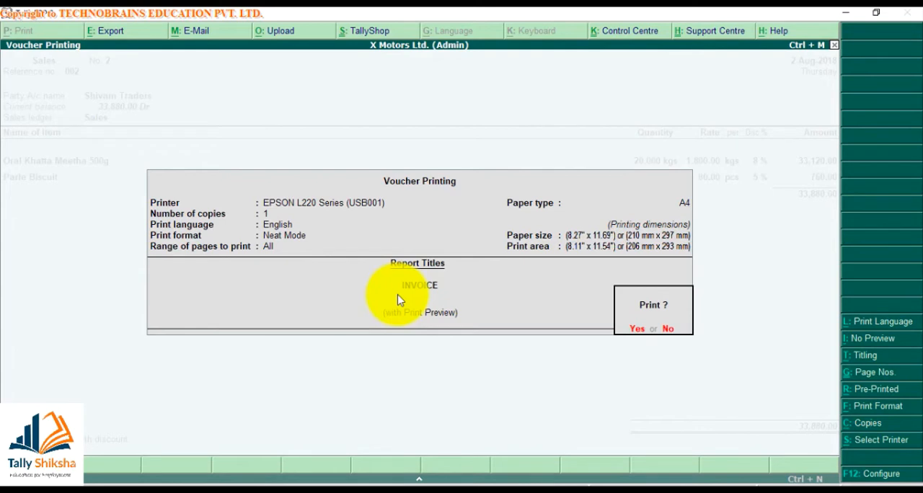
{"action": "key", "text": "F12"}
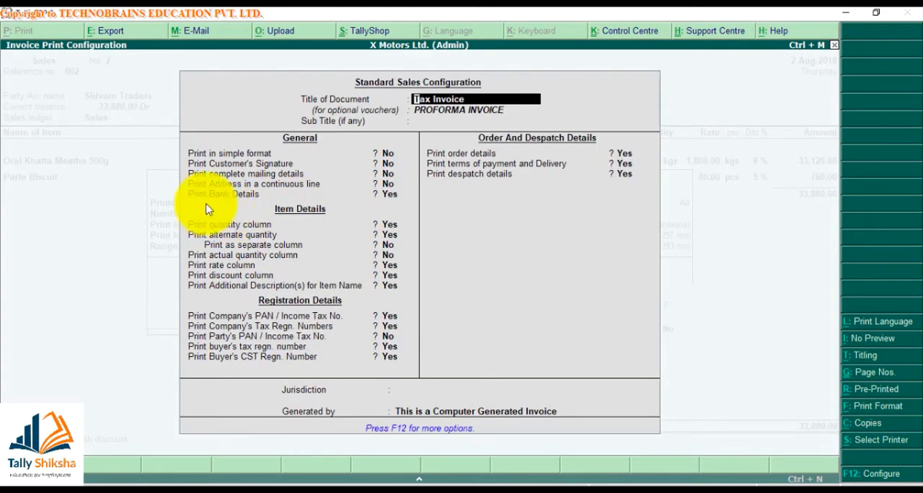
{"action": "left_click", "coordinate": [389, 225]}
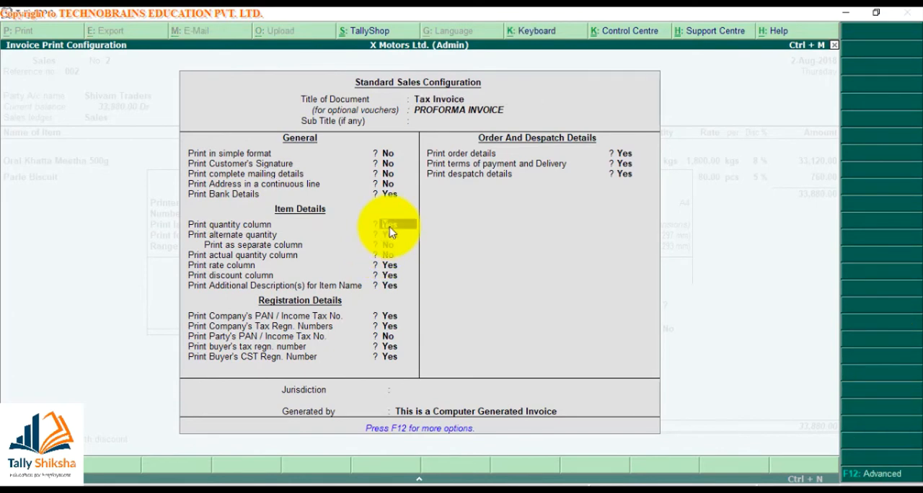
{"action": "key", "text": "ctrl+a"}
{"action": "key", "text": "Return"}
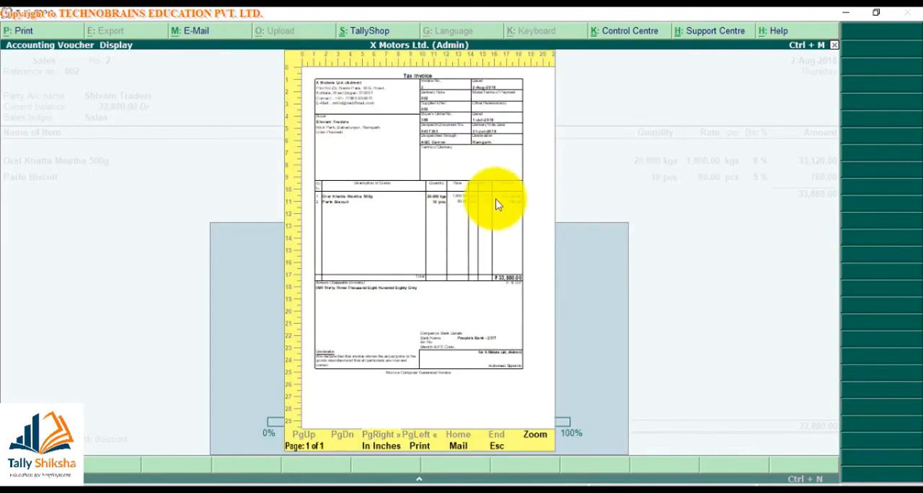
- Review the company and buyer registration details options in the invoice print configuration and preview the invoice's order and despatch details
{"action": "key", "text": "Escape"}
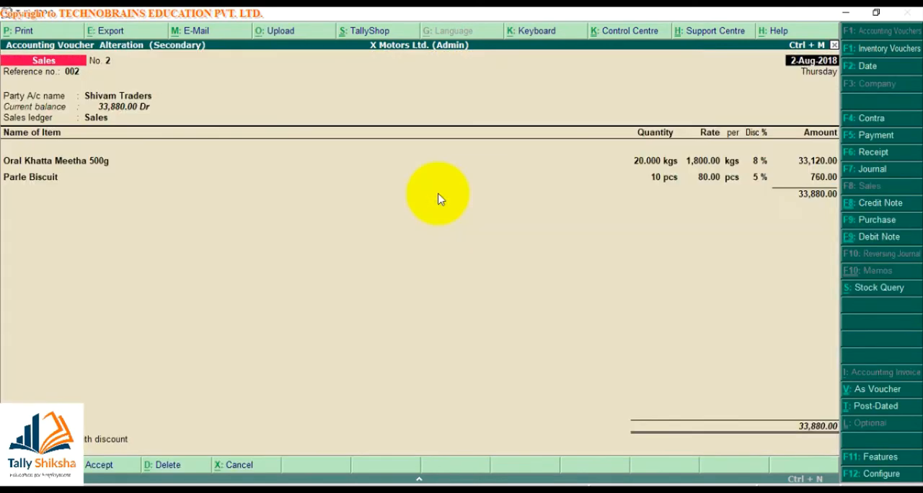
{"action": "key", "text": "alt+p"}
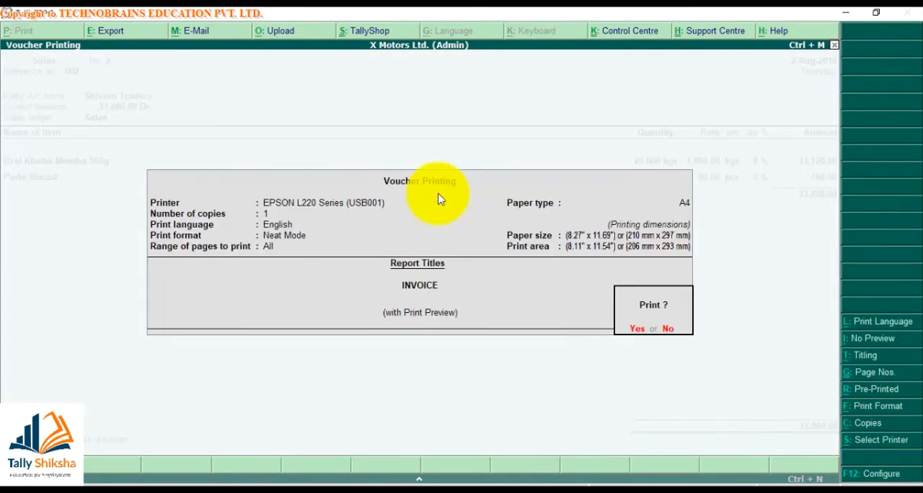
{"action": "key", "text": "F12"}
{"action": "key", "text": "Down"}
{"action": "key", "text": "Down"}
{"action": "key", "text": "Down"}
{"action": "key", "text": "Down"}
{"action": "key", "text": "Down"}
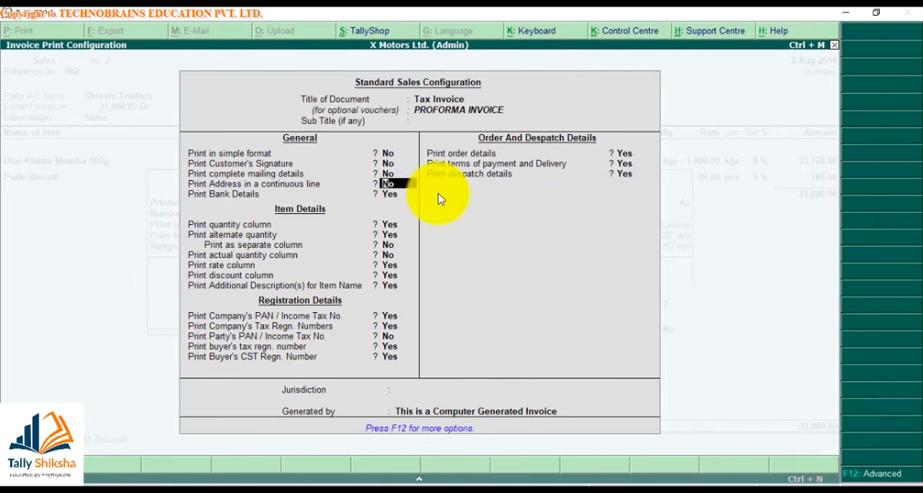
{"action": "key", "text": "Return"}
{"action": "key", "text": "Return"}
{"action": "key", "text": "Return"}
{"action": "key", "text": "Return"}
{"action": "key", "text": "Return"}
{"action": "key", "text": "Return"}
{"action": "key", "text": "Return"}
{"action": "key", "text": "Return"}
{"action": "key", "text": "Return"}
{"action": "key", "text": "Return"}
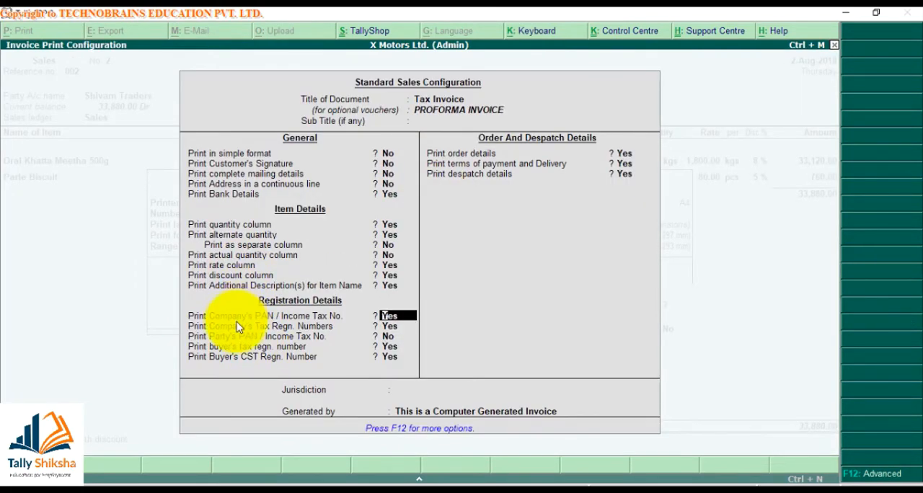
{"action": "key", "text": "Return"}
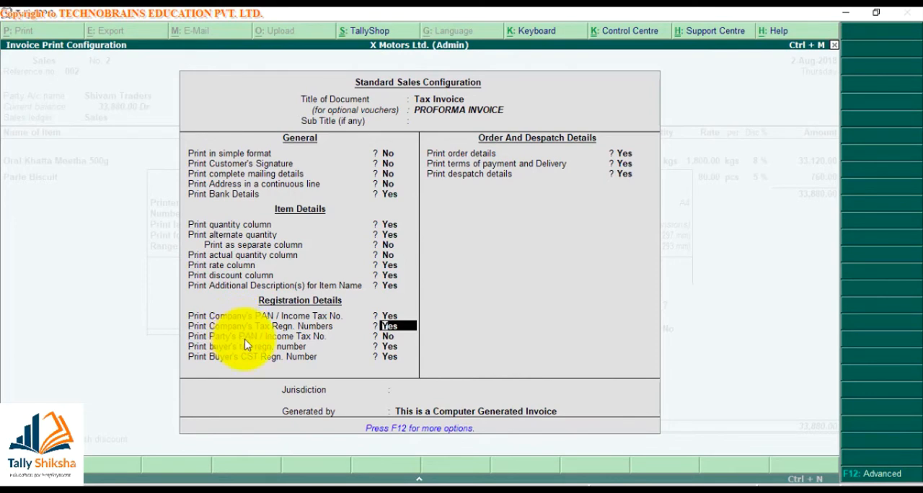
{"action": "key", "text": "Return"}
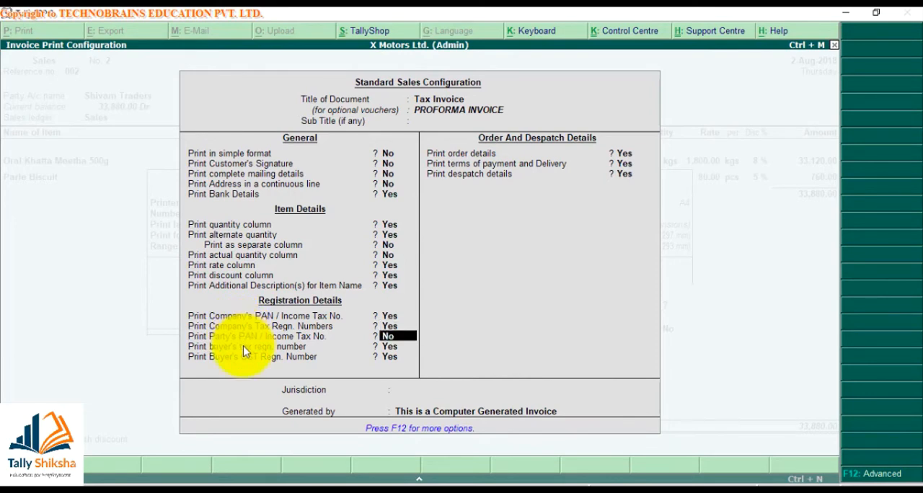
{"action": "key", "text": "Return"}
{"action": "key", "text": "Return"}
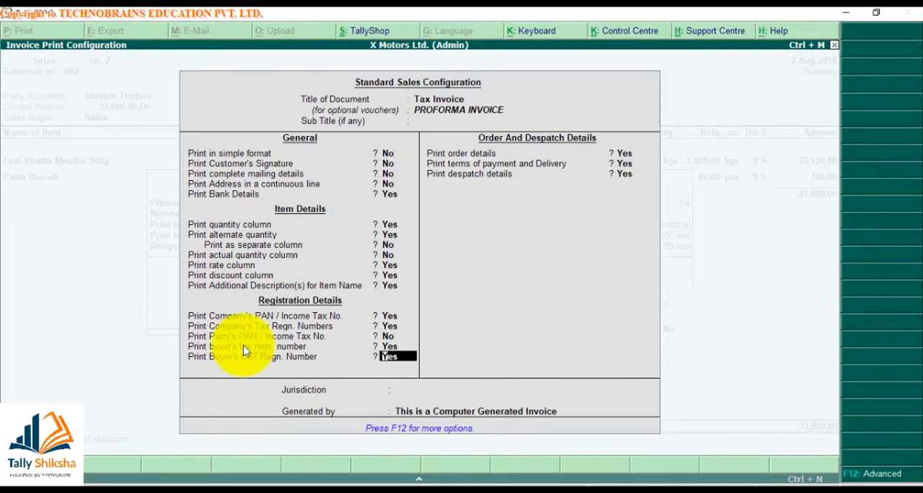
{"action": "key", "text": "Return"}
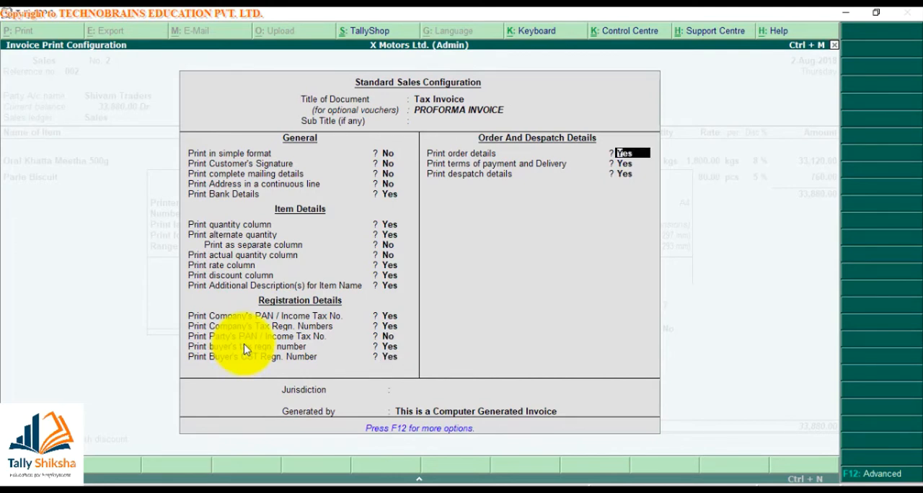
{"action": "key", "text": "ctrl+a"}
{"action": "key", "text": "Return"}
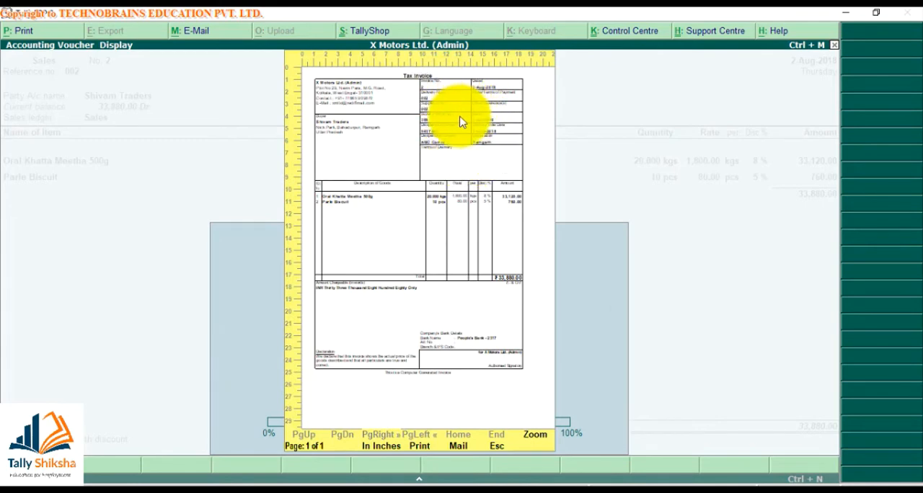
- Set the jurisdiction to Raipur in the invoice print configuration and accept it, leaving the order and despatch details enabled
{"action": "key", "text": "Escape"}
{"action": "key", "text": "alt+p"}
{"action": "key", "text": "F12"}
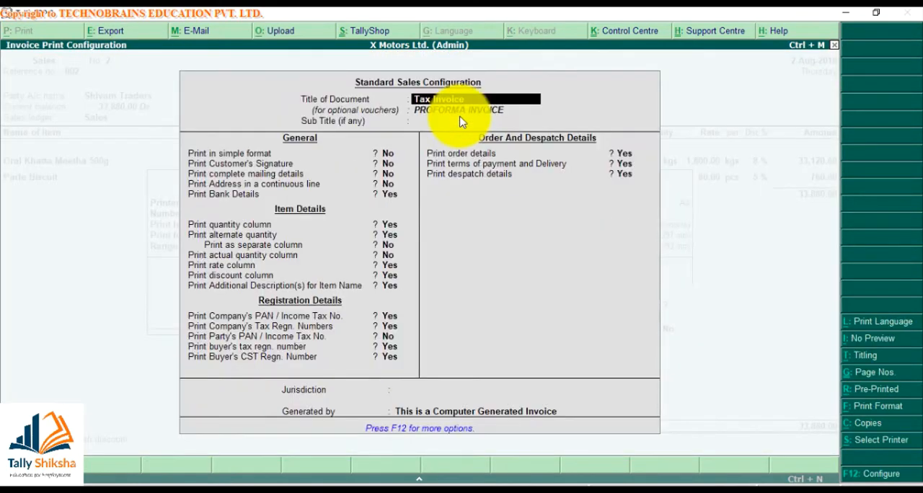
{"action": "key", "text": "Return"}
{"action": "key", "text": "Return"}
{"action": "key", "text": "Return"}
{"action": "key", "text": "Return"}
{"action": "key", "text": "Return"}
{"action": "key", "text": "Return"}
{"action": "key", "text": "Return"}
{"action": "key", "text": "Return"}
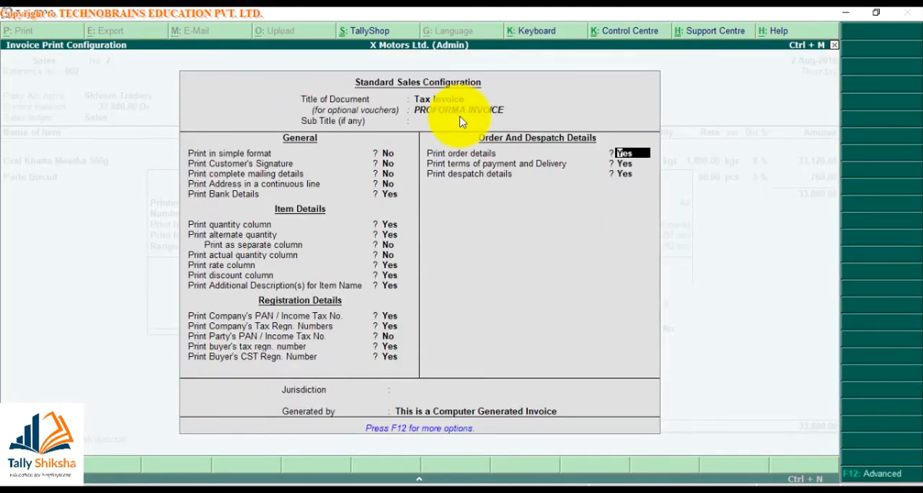
{"action": "key", "text": "Return"}
{"action": "key", "text": "Return"}
{"action": "key", "text": "Return"}
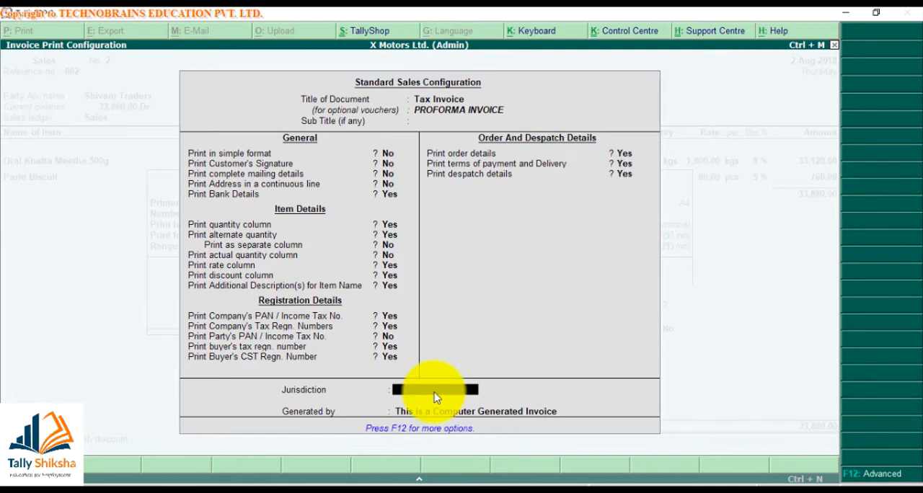
{"action": "type", "text": "Raipur"}
{"action": "key", "text": "Return"}
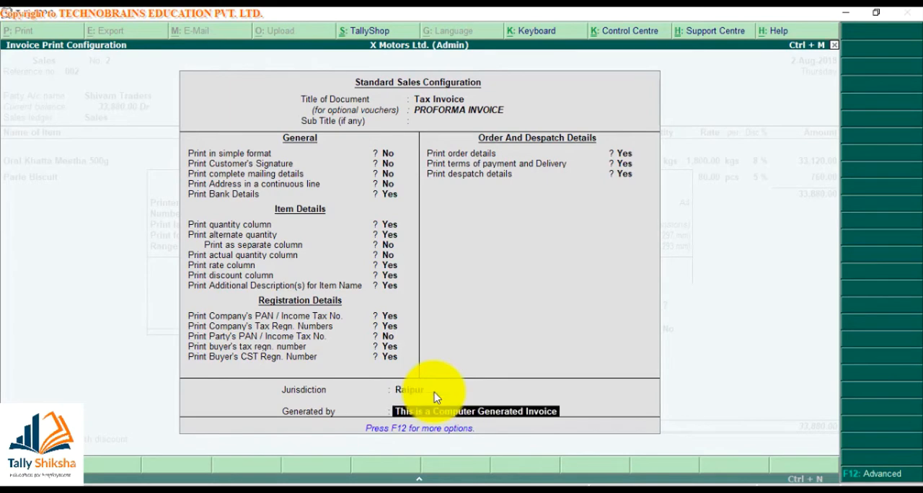
{"action": "key", "text": "Return"}
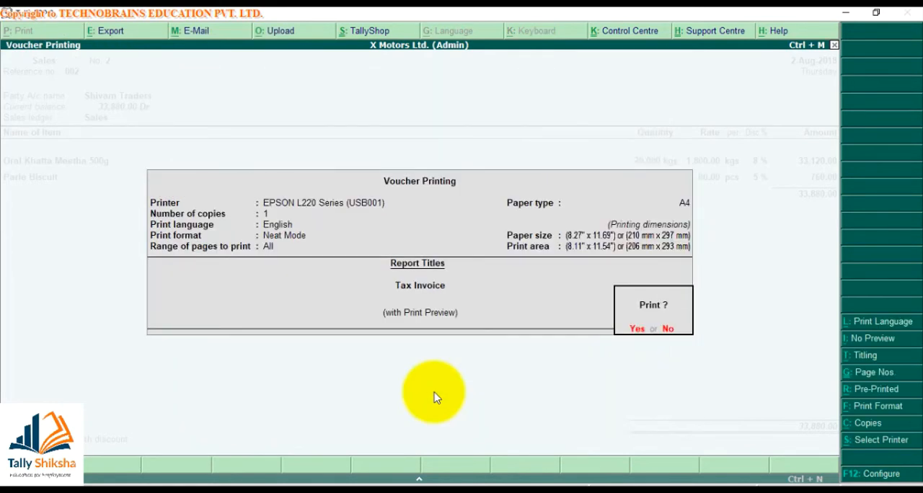
- Preview the invoice enlarged and examine the jurisdiction line below the signature area
{"action": "key", "text": "Return"}
{"action": "key", "text": "alt+z"}
{"action": "key", "text": "Page_Down"}
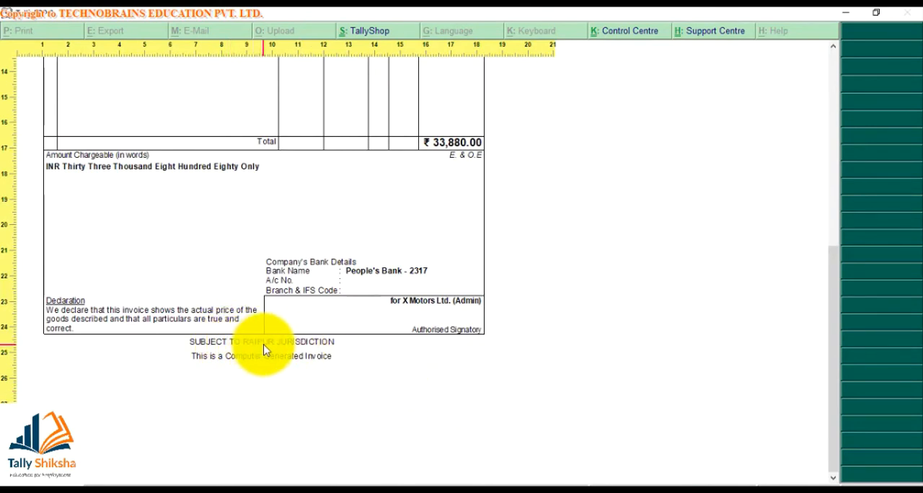
- Set the jurisdiction to Delhi in the invoice print configuration and accept it
{"action": "key", "text": "Escape"}
{"action": "key", "text": "alt+p"}
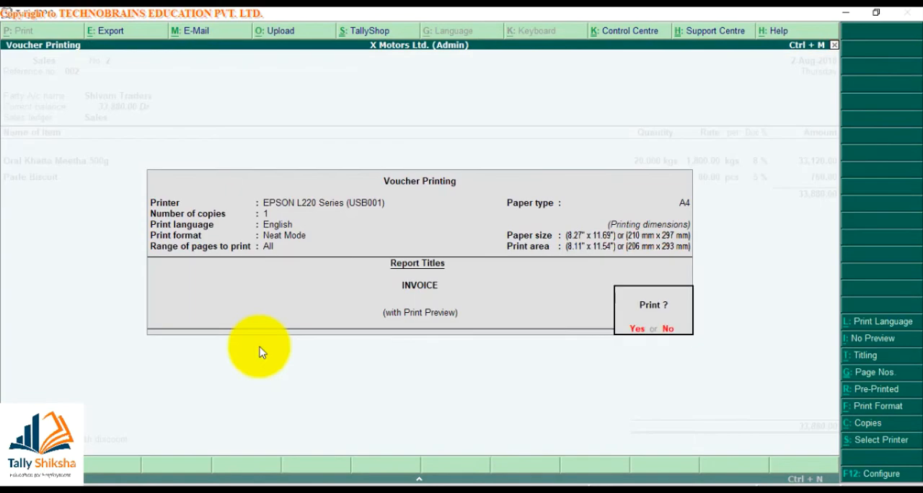
{"action": "key", "text": "F12"}
{"action": "key", "text": "Return"}
{"action": "key", "text": "Return"}
{"action": "key", "text": "Return"}
{"action": "key", "text": "Return"}
{"action": "key", "text": "Return"}
{"action": "key", "text": "Return"}
{"action": "key", "text": "Return"}
{"action": "key", "text": "Return"}
{"action": "key", "text": "Return"}
{"action": "key", "text": "Return"}
{"action": "key", "text": "Return"}
{"action": "key", "text": "Return"}
{"action": "key", "text": "Return"}
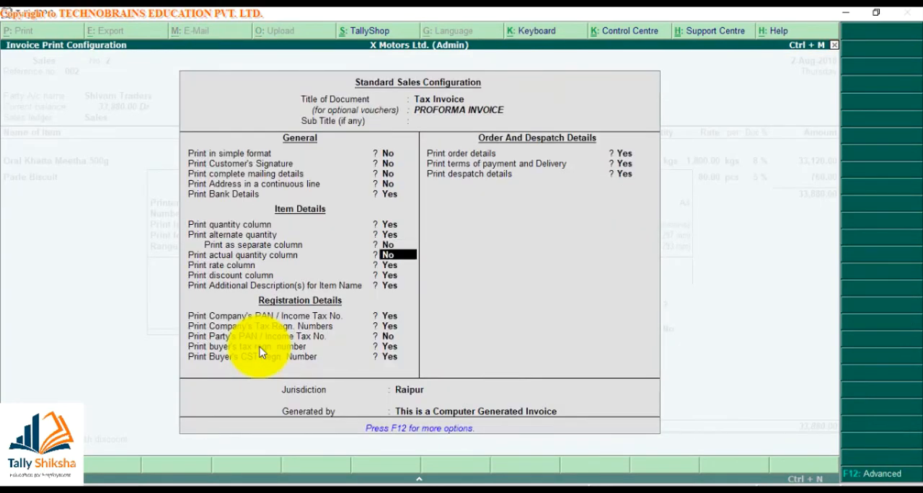
{"action": "key", "text": "Return"}
{"action": "key", "text": "Return"}
{"action": "key", "text": "Return"}
{"action": "key", "text": "Return"}
{"action": "key", "text": "Return"}
{"action": "key", "text": "Return"}
{"action": "key", "text": "Return"}
{"action": "key", "text": "Return"}
{"action": "key", "text": "Return"}
{"action": "key", "text": "Return"}
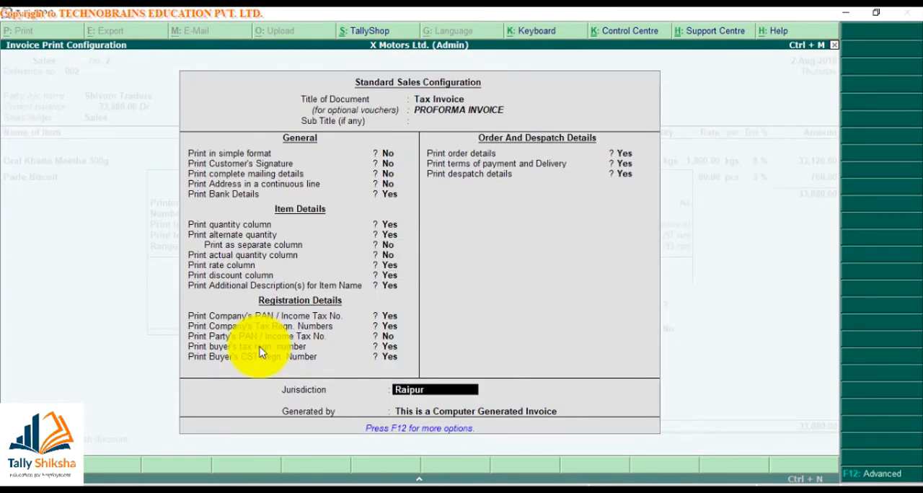
{"action": "type", "text": "Delhi"}
{"action": "key", "text": "Return"}
{"action": "key", "text": "Return"}
{"action": "key", "text": "Return"}
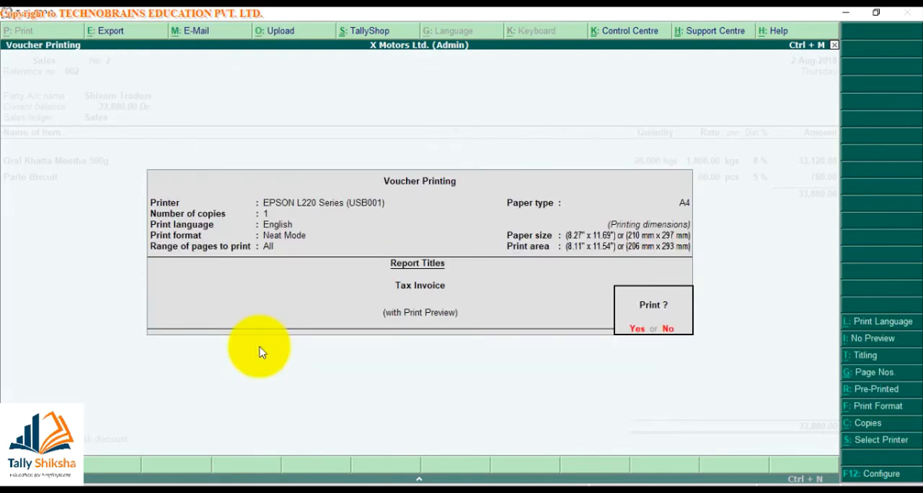
- Preview the enlarged invoice again and check the Delhi jurisdiction line at the foot of the page
{"action": "key", "text": "alt+z"}
{"action": "key", "text": "Page_Down"}
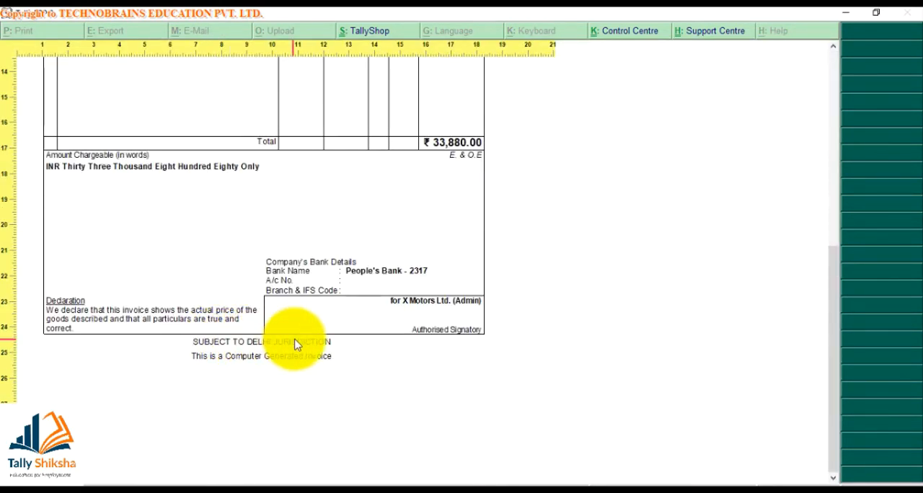
- In the advanced sales configuration, set the height to 11 inches and the width to 8 inches for both normal and simple invoices
{"action": "key", "text": "Escape"}
{"action": "key", "text": "Escape"}
{"action": "key", "text": "alt+p"}
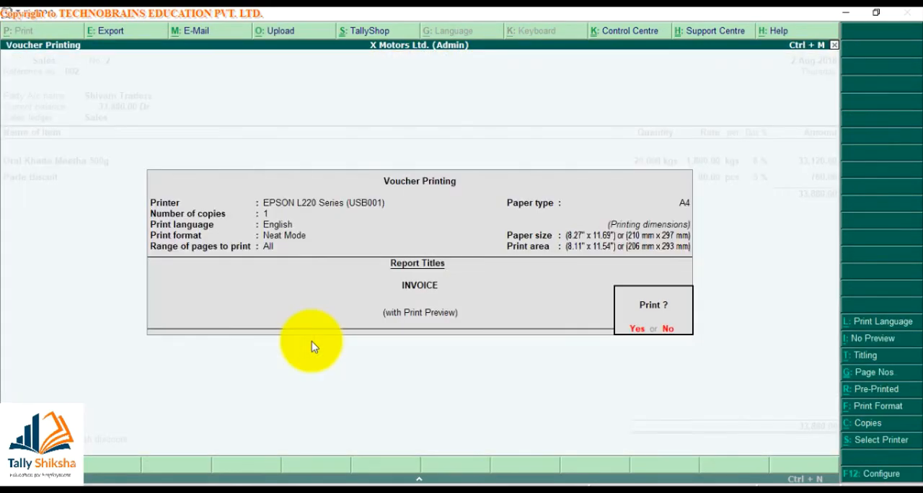
{"action": "key", "text": "F12"}
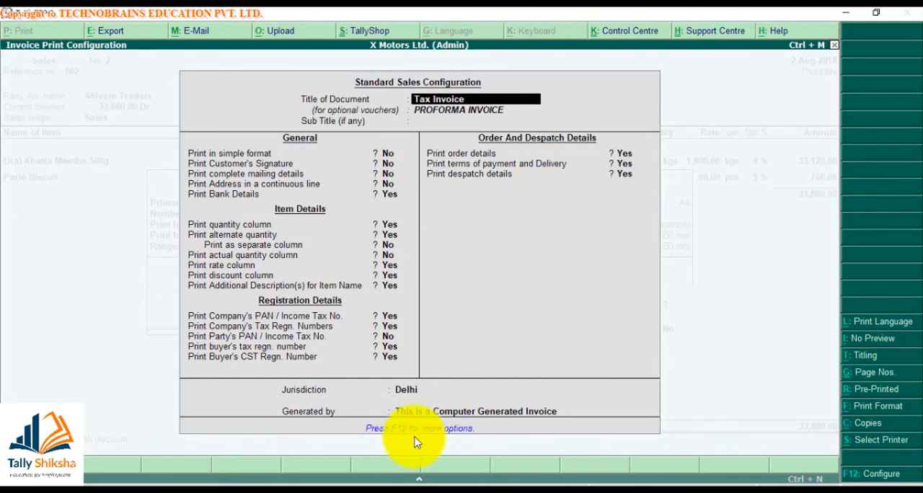
{"action": "key", "text": "F12"}
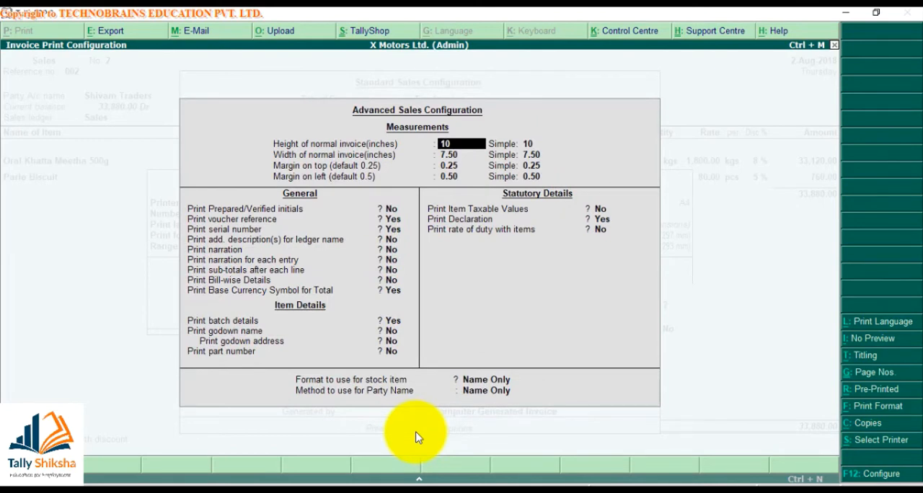
{"action": "type", "text": "11"}
{"action": "key", "text": "Return"}
{"action": "key", "text": "Return"}
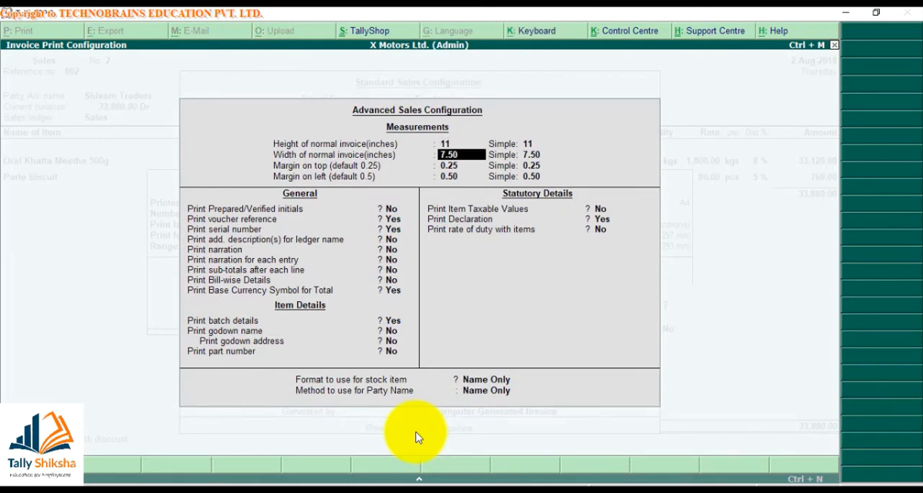
{"action": "type", "text": "8"}
{"action": "key", "text": "Return"}
{"action": "type", "text": "8"}
- Accept the advanced and standard sales configurations and preview the resized invoice
{"action": "key", "text": "Return"}
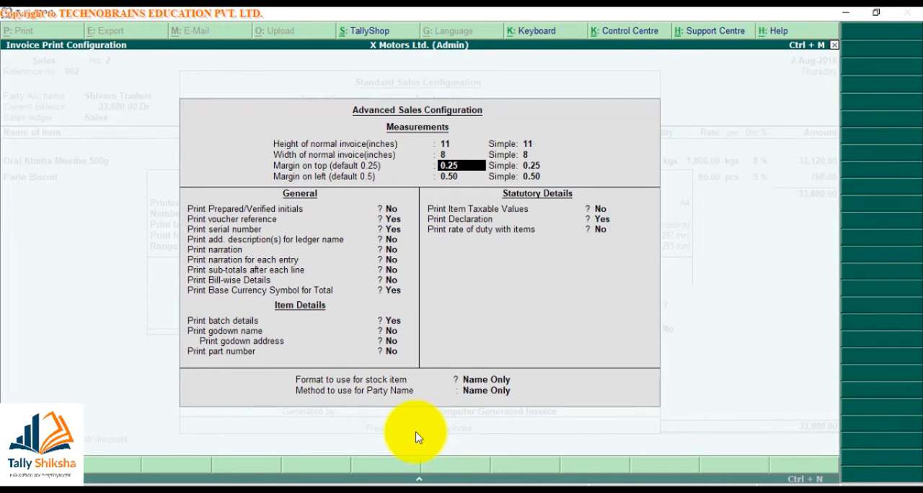
{"action": "key", "text": "ctrl+a"}
{"action": "key", "text": "ctrl+a"}
{"action": "key", "text": "Return"}
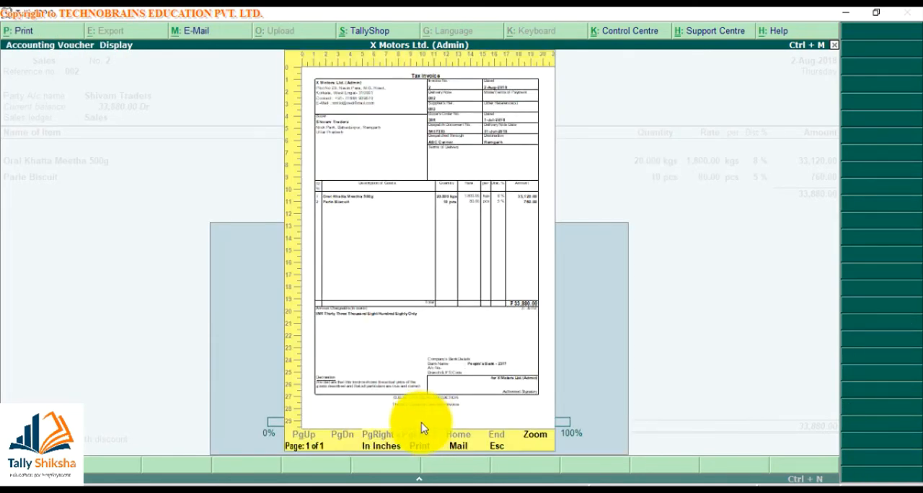
- Turn on narration printing in the advanced sales configuration of the invoice
{"action": "key", "text": "Escape"}
{"action": "key", "text": "F12"}
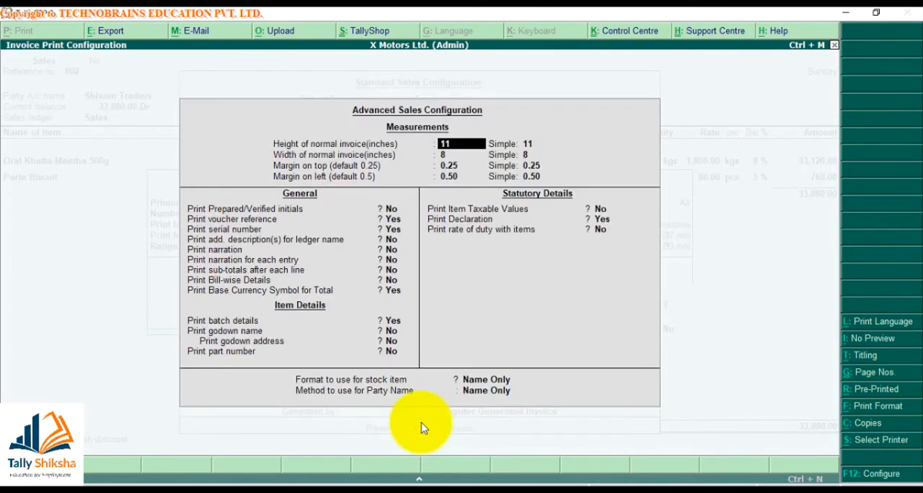
{"action": "key", "text": "Return"}
{"action": "key", "text": "Return"}
{"action": "key", "text": "Return"}
{"action": "key", "text": "Return"}
{"action": "key", "text": "Return"}
{"action": "key", "text": "Return"}
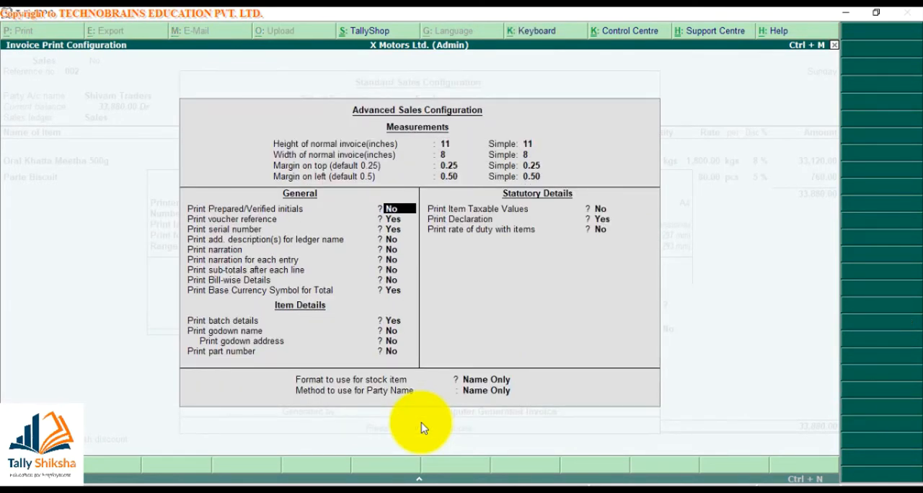
{"action": "key", "text": "Return"}
{"action": "key", "text": "Return"}
{"action": "key", "text": "Return"}
{"action": "key", "text": "Return"}
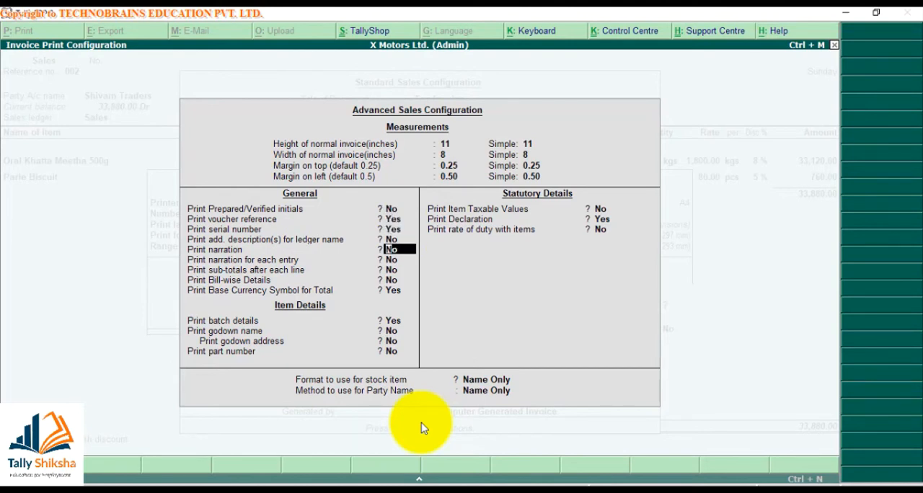
{"action": "key", "text": "y"}
- Keep the remaining advanced sales options, with Name Only for both stock item and party name, and accept the configuration
{"action": "key", "text": "Return"}
{"action": "key", "text": "Return"}
{"action": "key", "text": "Return"}
{"action": "key", "text": "Return"}
{"action": "key", "text": "Return"}
{"action": "key", "text": "Return"}
{"action": "key", "text": "Return"}
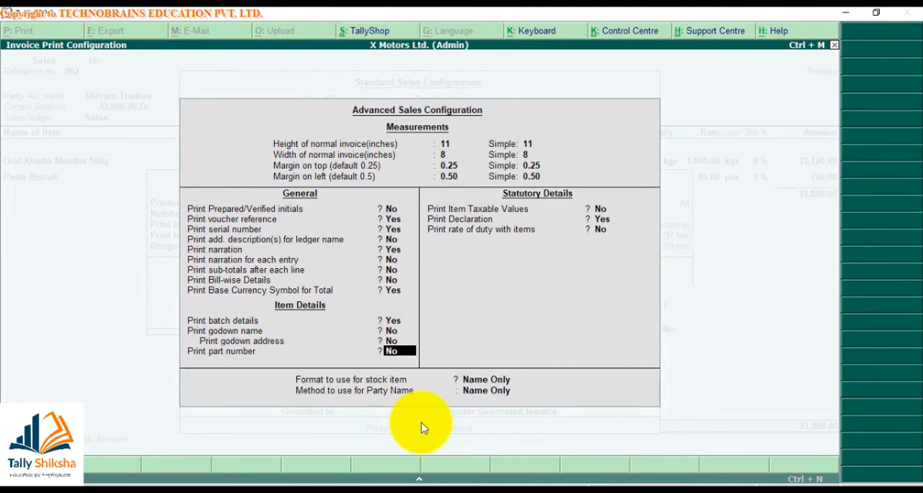
{"action": "key", "text": "Return"}
{"action": "key", "text": "Return"}
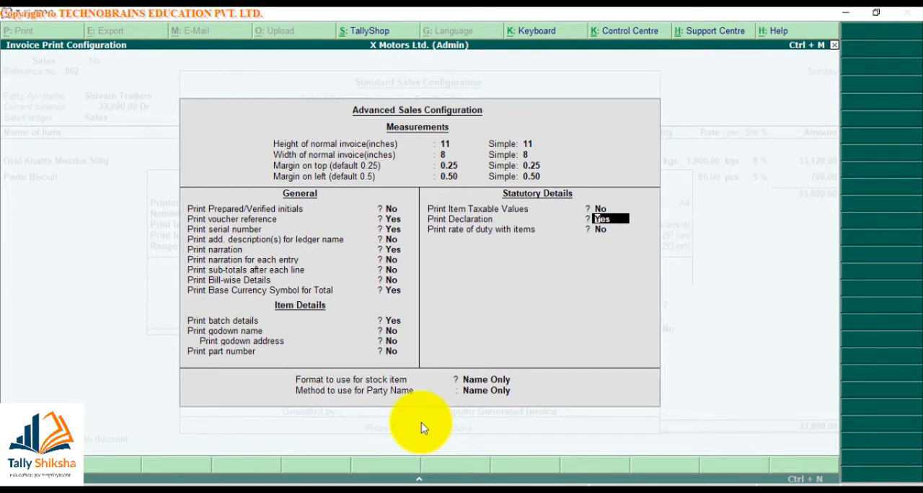
{"action": "key", "text": "Return"}
{"action": "key", "text": "Return"}
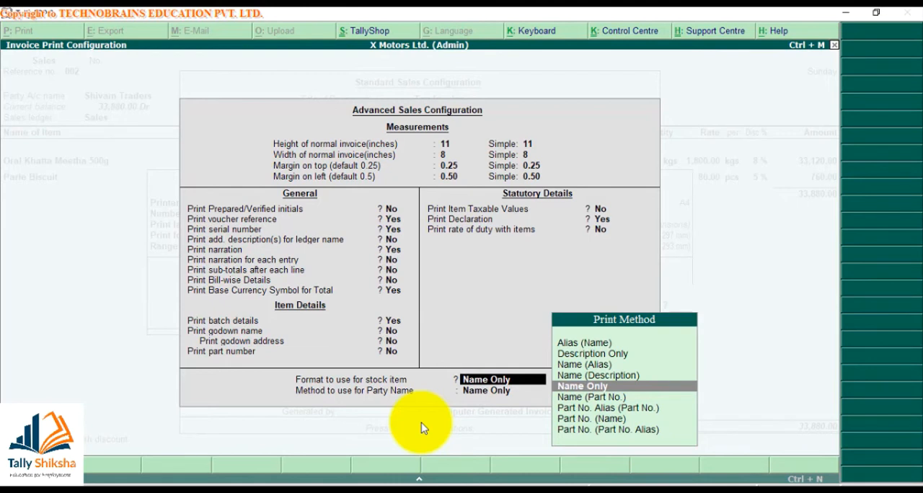
{"action": "key", "text": "Up"}
{"action": "key", "text": "Down"}
{"action": "key", "text": "Down"}
{"action": "key", "text": "Down"}
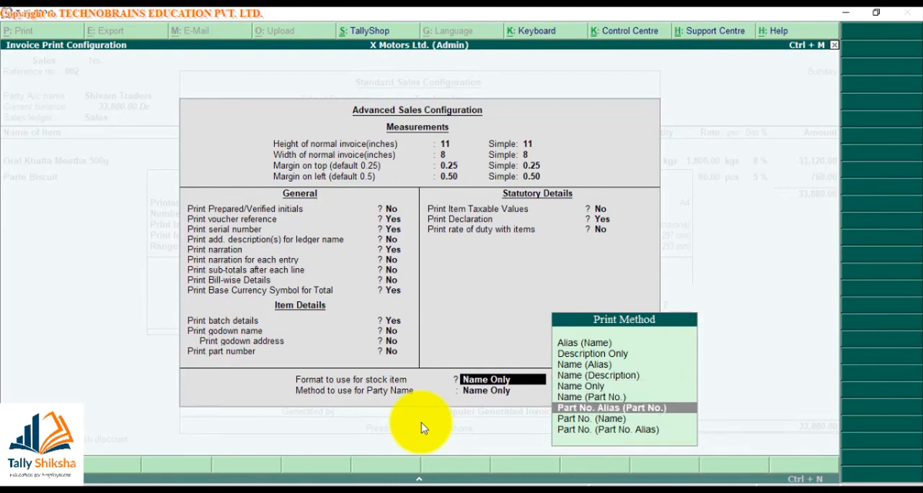
{"action": "key", "text": "Up"}
{"action": "key", "text": "Up"}
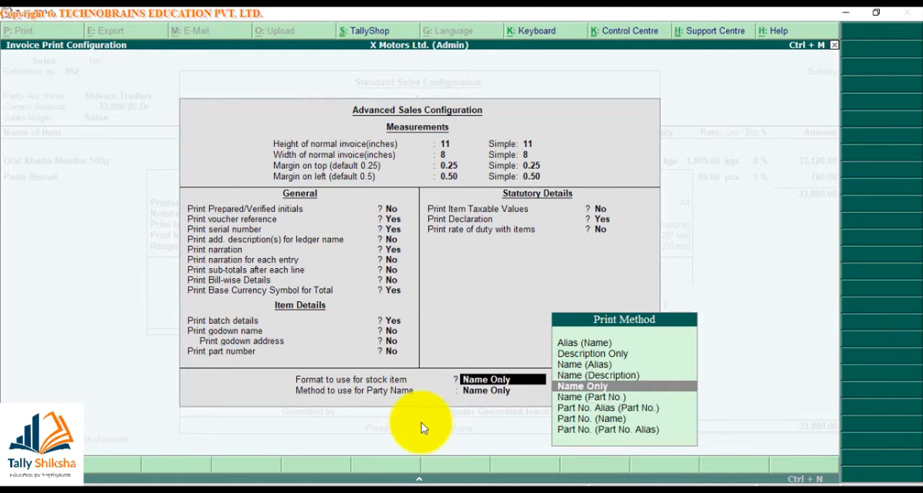
{"action": "key", "text": "Return"}
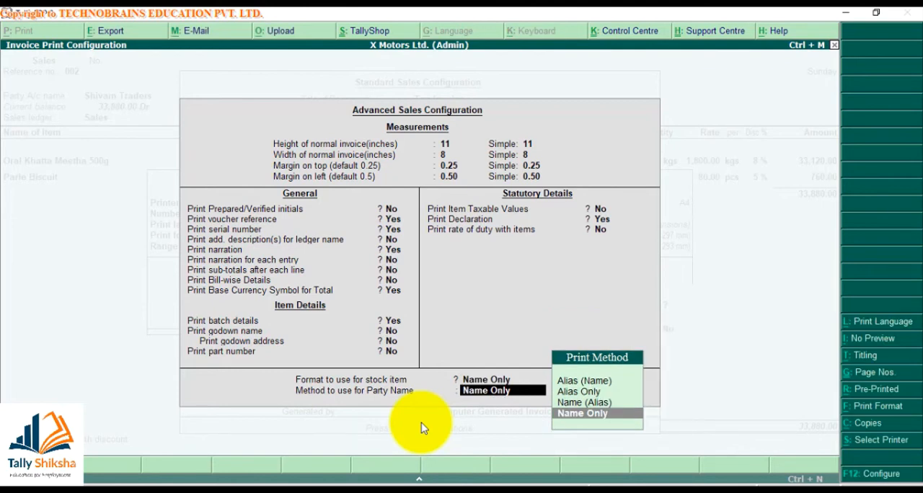
{"action": "key", "text": "Return"}
- Preview the Tax Invoice, enlarge it to check the narration printout, and close the preview
{"action": "key", "text": "Return"}
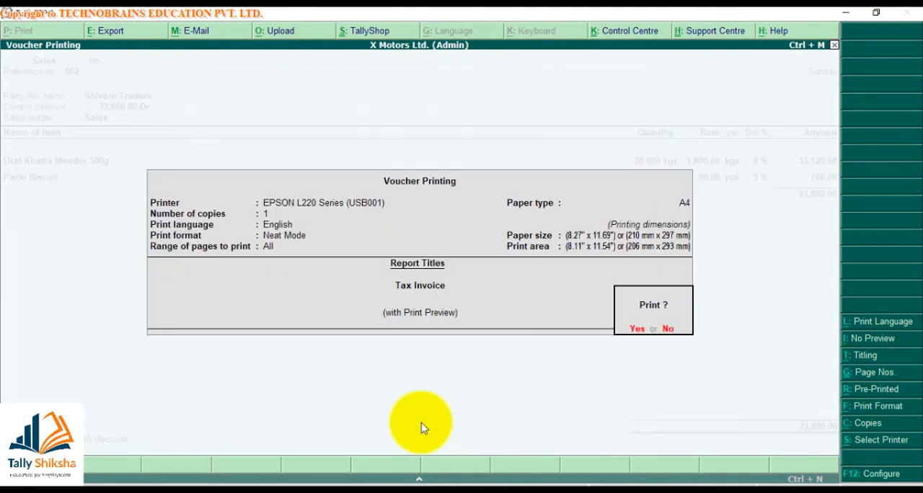
{"action": "key", "text": "Return"}
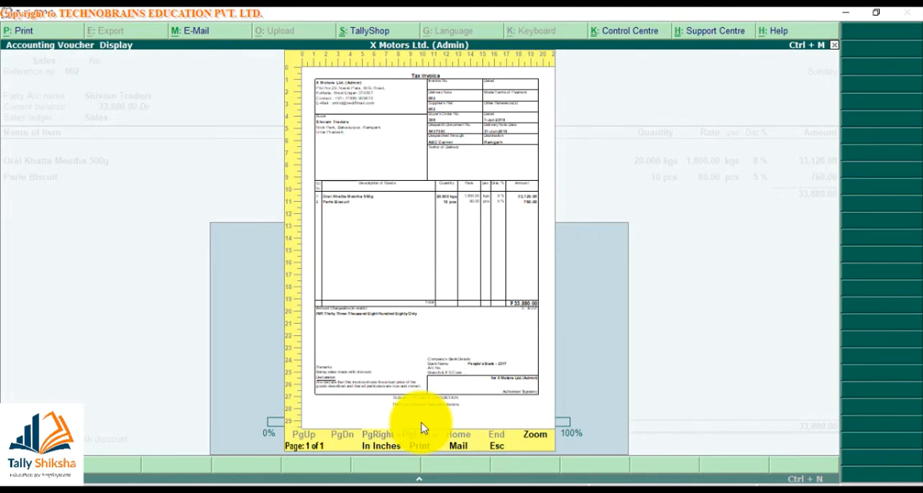
{"action": "key", "text": "alt+z"}
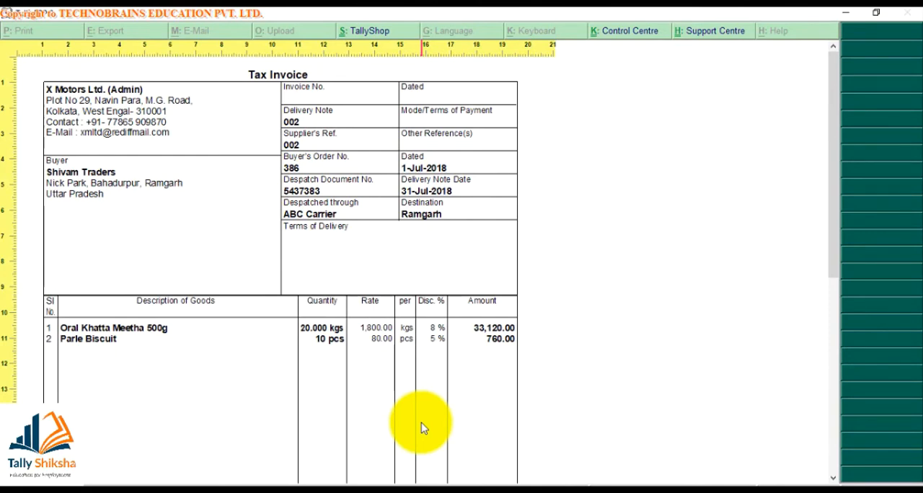
{"action": "key", "text": "alt+z"}
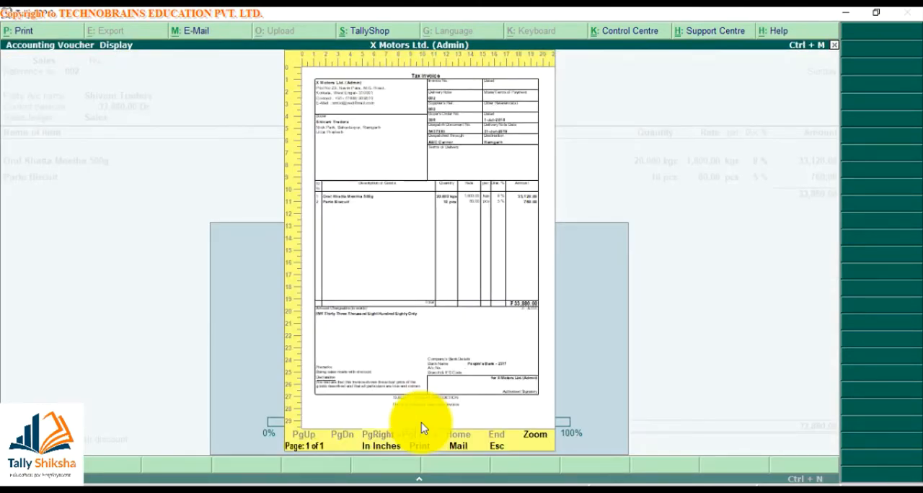
{"action": "key", "text": "Escape"}
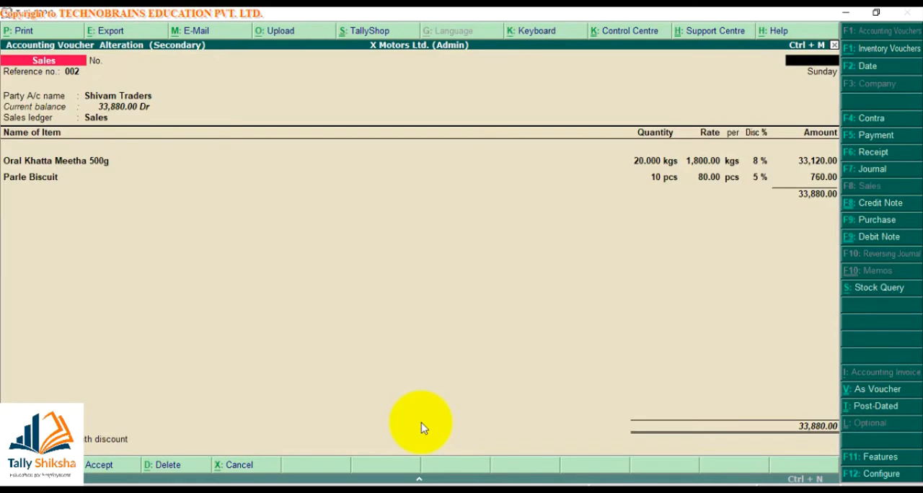
- Preview the sales invoice again with the default INVOICE title and inspect it at enlarged size
{"action": "key", "text": "alt+p"}
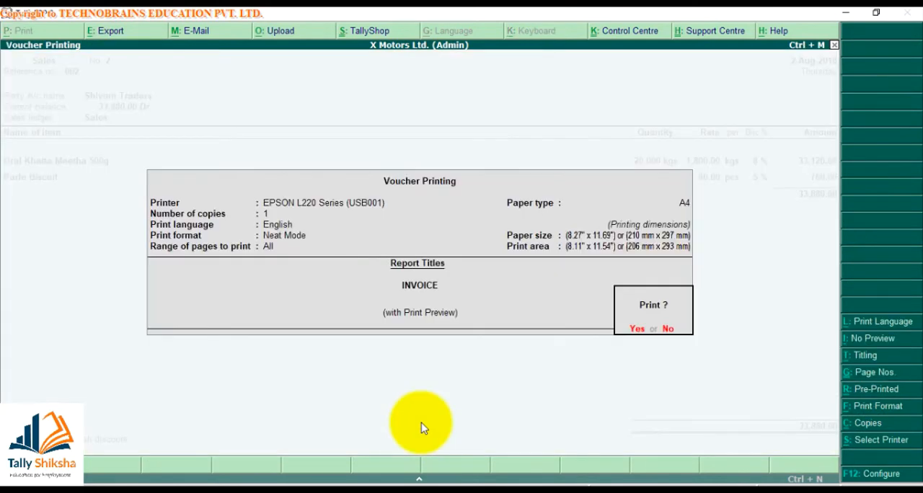
{"action": "key", "text": "Return"}
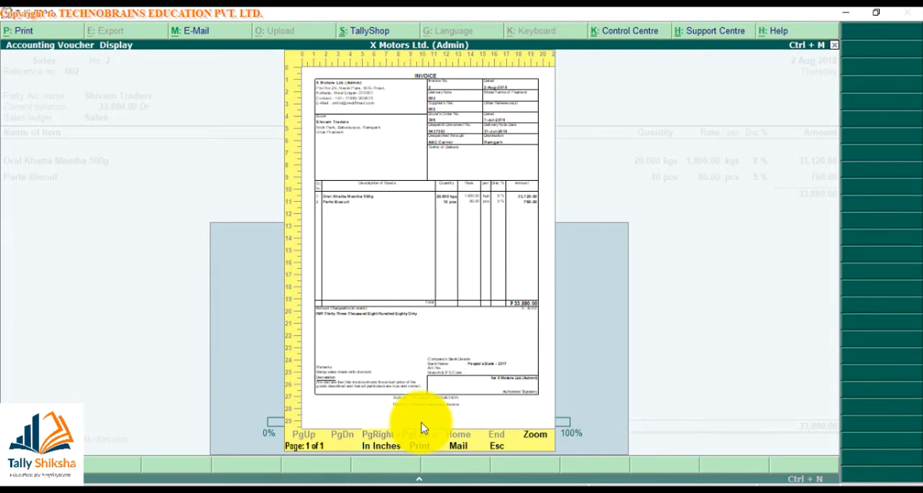
{"action": "key", "text": "Escape"}
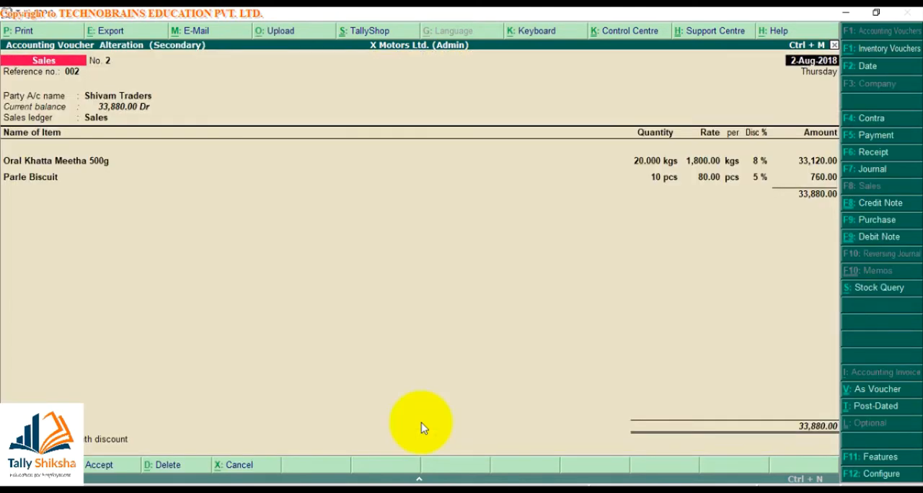
{"action": "key", "text": "alt+p"}
{"action": "key", "text": "Return"}
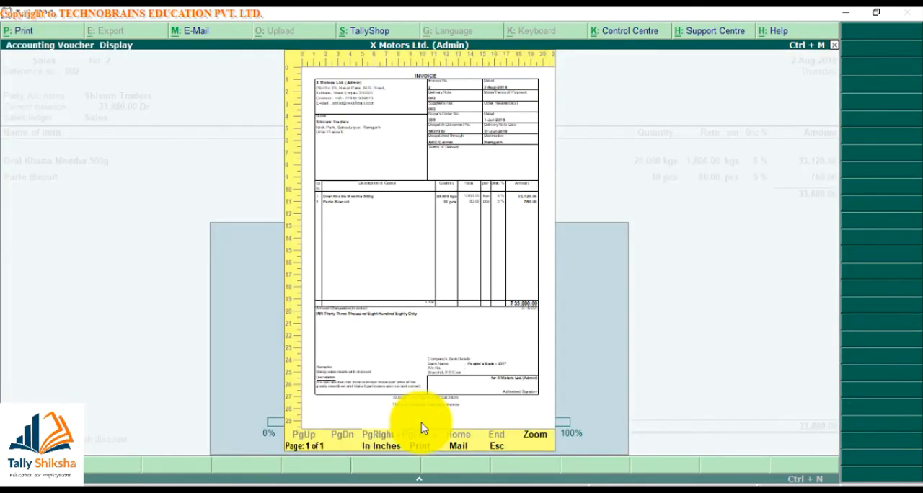
{"action": "key", "text": "alt+z"}
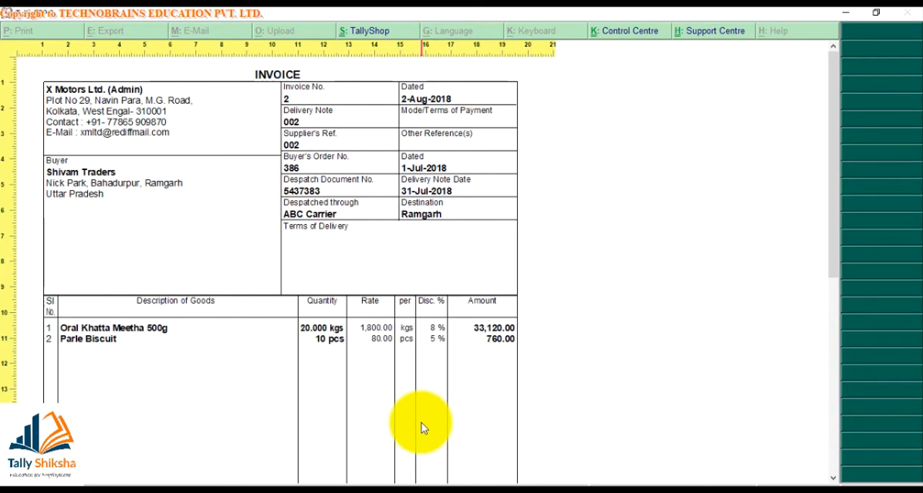
{"action": "key", "text": "alt+z"}
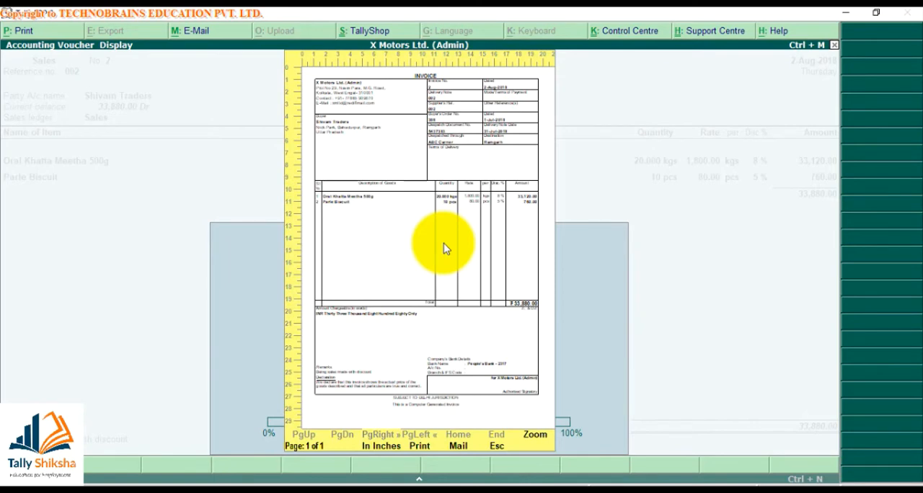
- Leave the invoice preview, sales voucher and voucher register, and return to the Gateway of Tally
{"action": "key", "text": "Escape"}
{"action": "key", "text": "Escape"}
{"action": "key", "text": "y"}
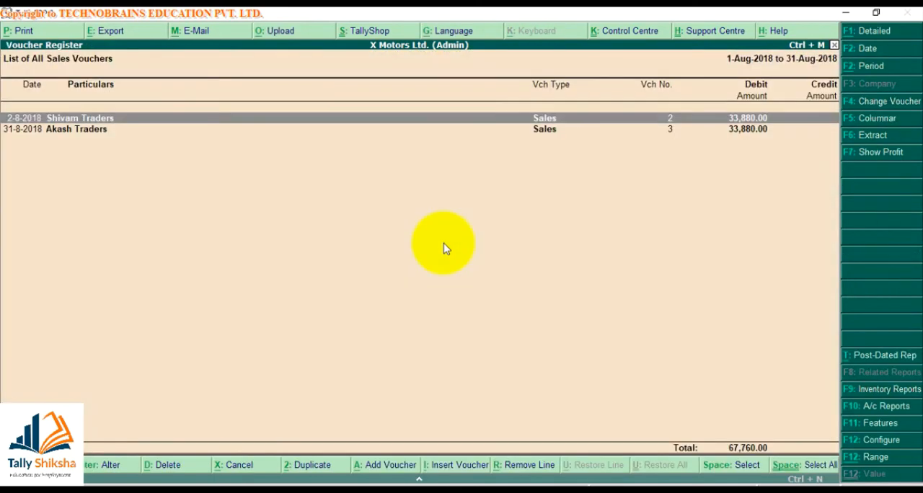
{"action": "key", "text": "Escape"}
{"action": "key", "text": "Escape"}
{"action": "key", "text": "Escape"}
{"action": "key", "text": "Escape"}
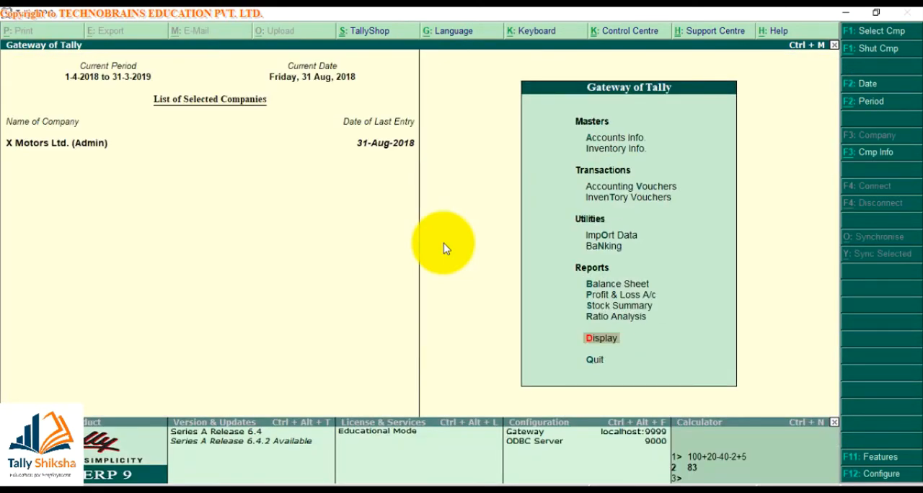
- Open the Day Book for 1-Apr-2018 to 31-Aug-2018 and limit it to Payment vouchers
{"action": "key", "text": "d"}
{"action": "key", "text": "y"}
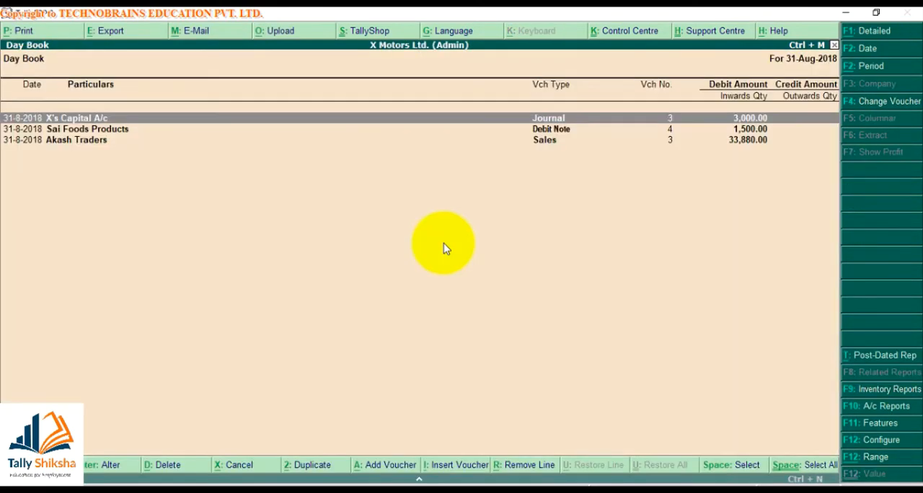
{"action": "left_click", "coordinate": [866, 61]}
{"action": "key", "text": "Return"}
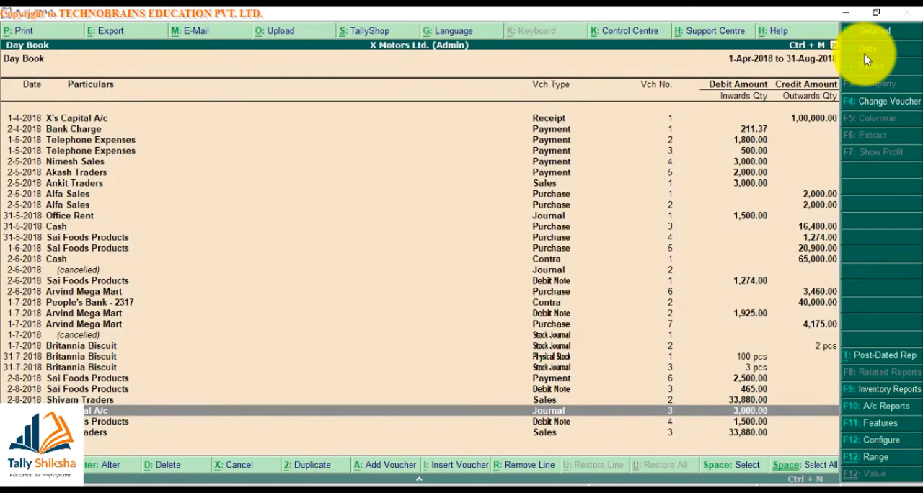
{"action": "left_click", "coordinate": [865, 103]}
{"action": "type", "text": "Pay"}
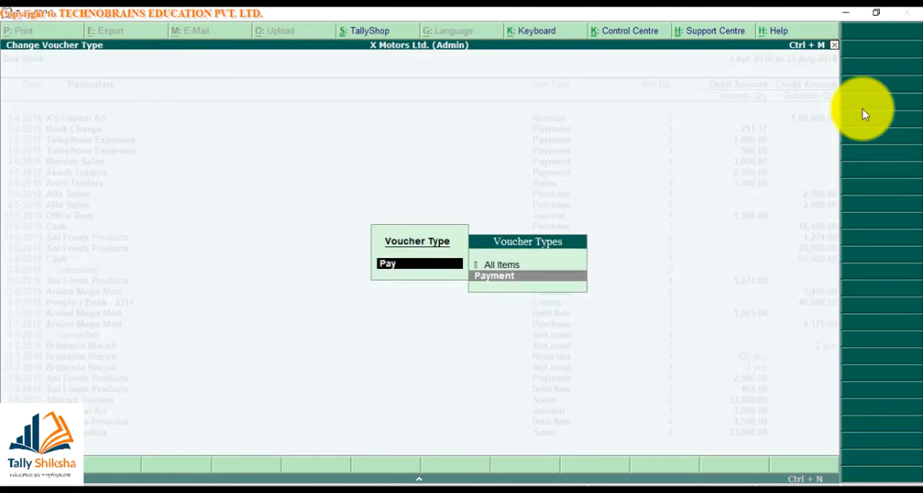
{"action": "key", "text": "Return"}
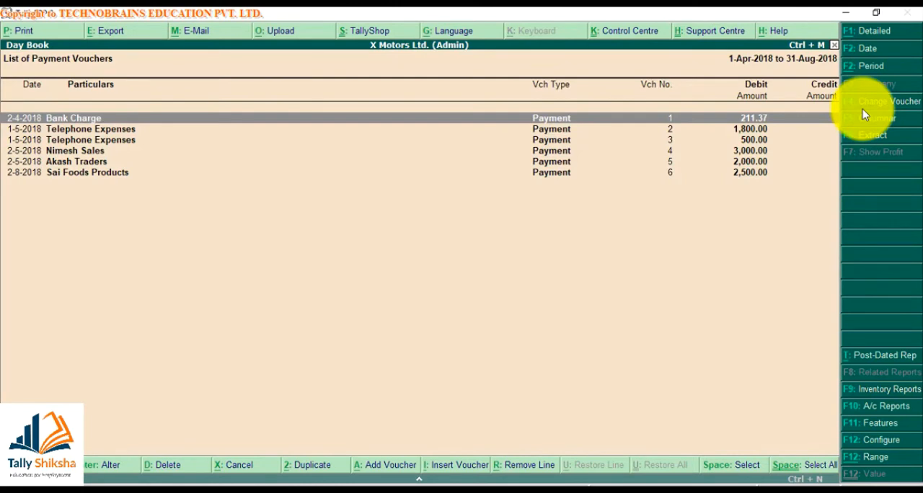
- Open payment voucher No. 2 of 1-May-2018 for Telephone Expenses and show its print preview
{"action": "key", "text": "Down"}
{"action": "key", "text": "Return"}
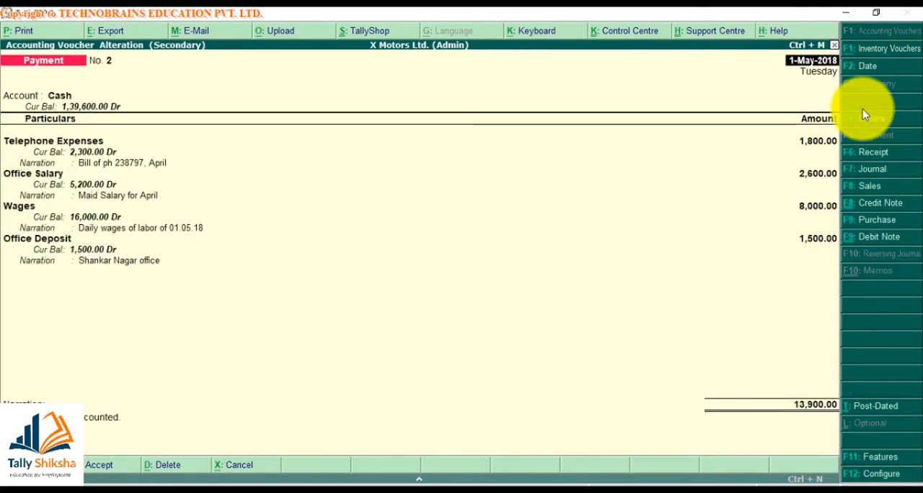
{"action": "key", "text": "alt+p"}
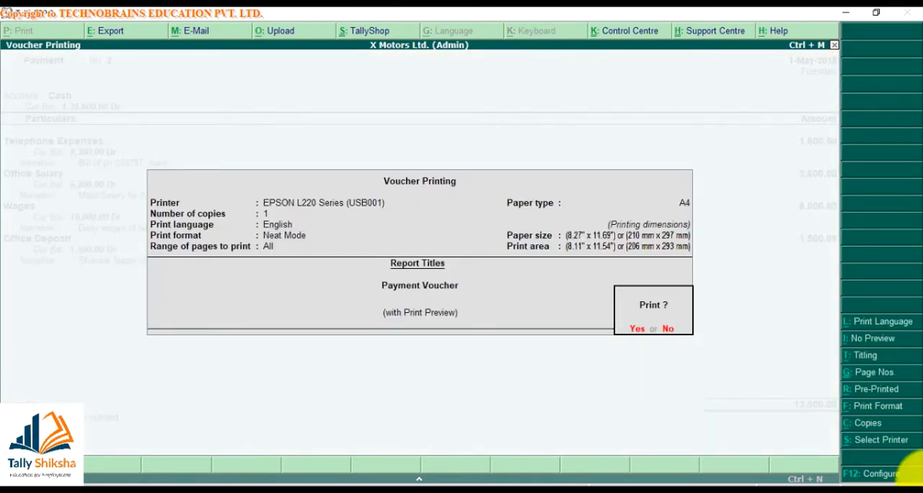
{"action": "key", "text": "Return"}
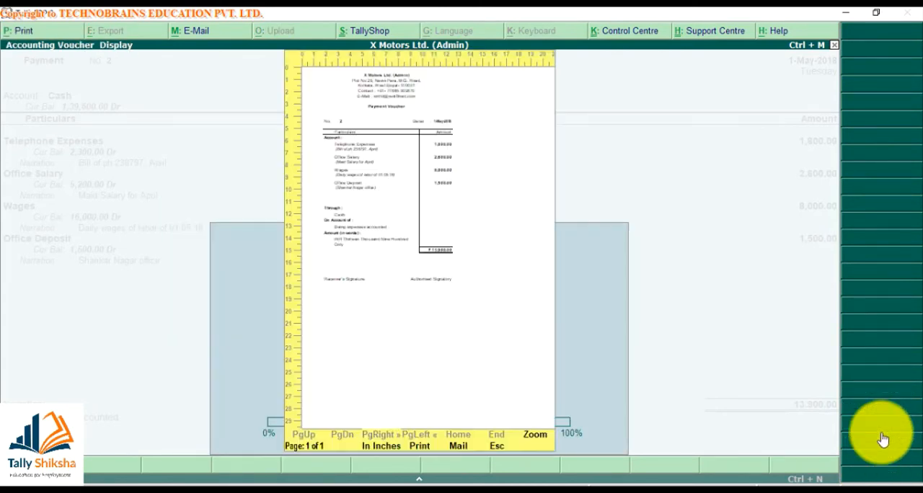
- Review the voucher size and margin settings in the payment printing configuration and accept it
{"action": "key", "text": "Escape"}
{"action": "key", "text": "F12"}
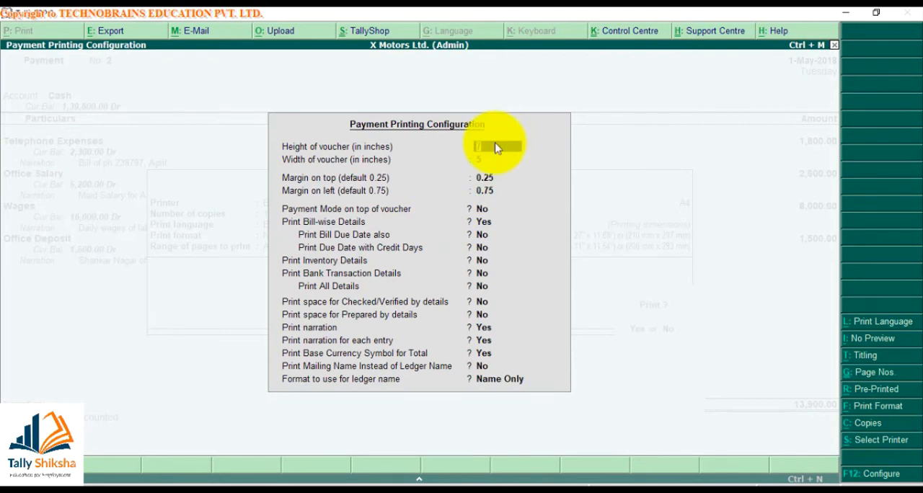
{"action": "key", "text": "Return"}
{"action": "key", "text": "Return"}
{"action": "key", "text": "Return"}
{"action": "key", "text": "Return"}
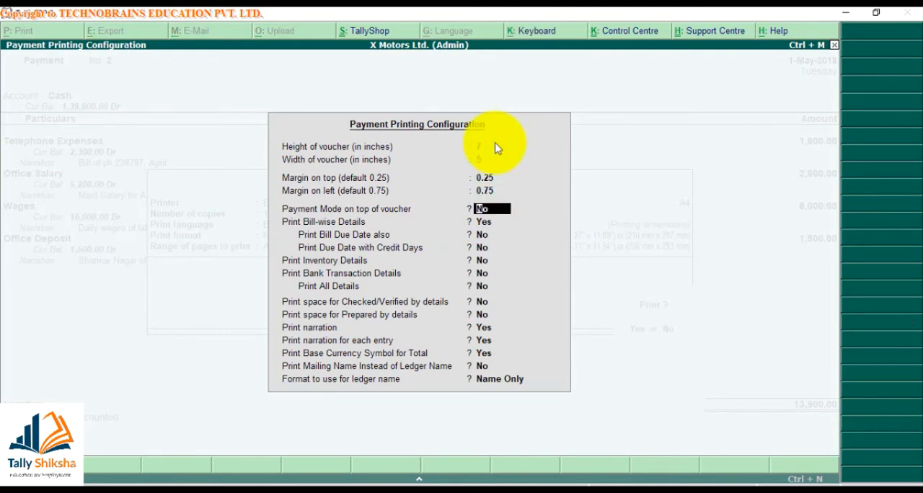
{"action": "key", "text": "ctrl+a"}
- Preview the payment voucher at enlarged size, examine its entries and narrations, and close the preview
{"action": "key", "text": "Return"}
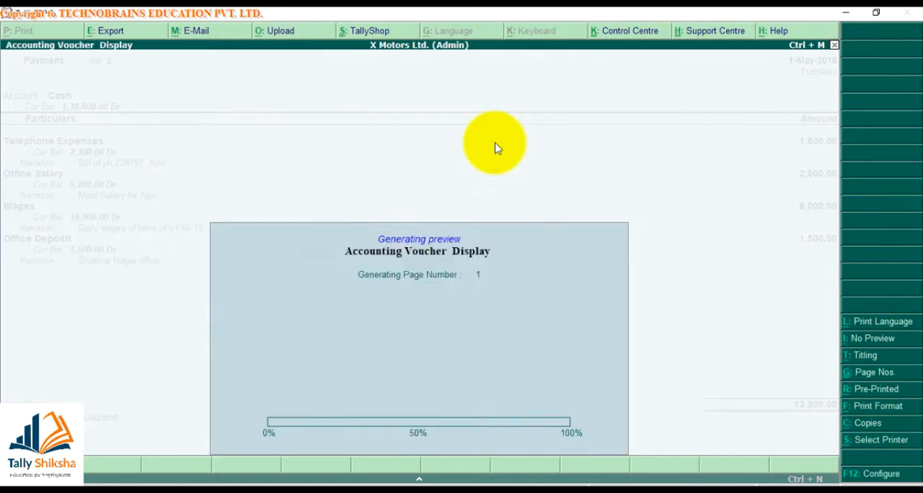
{"action": "left_click", "coordinate": [494, 147]}
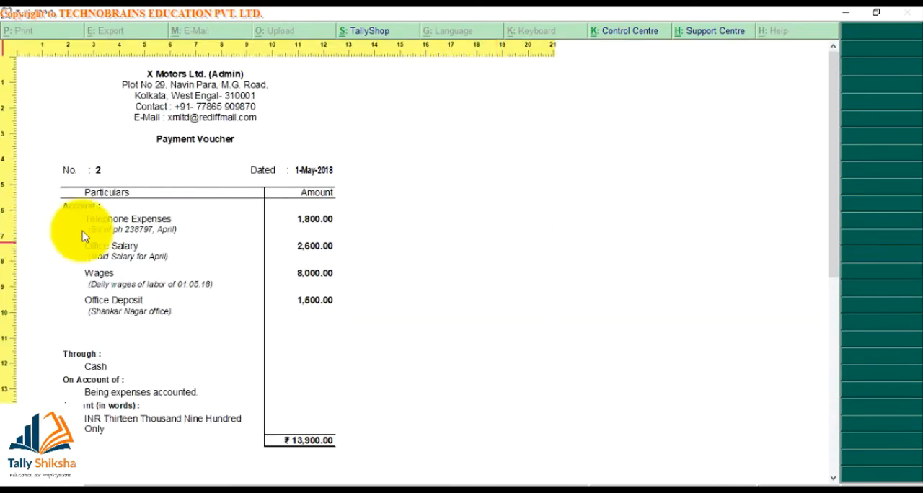
{"action": "left_click", "coordinate": [90, 366]}
{"action": "key", "text": "Escape"}
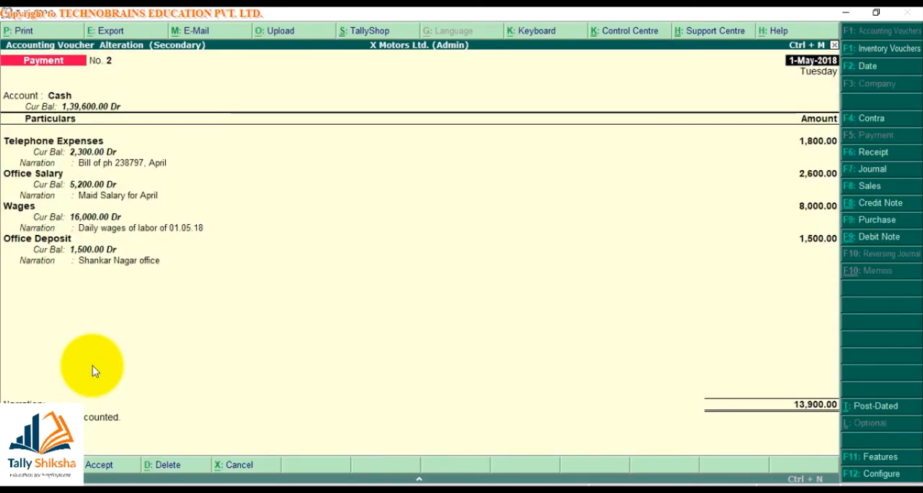
- In the payment printing configuration, set Payment Mode on top of voucher to Yes and accept it
{"action": "key", "text": "alt+p"}
{"action": "key", "text": "F12"}
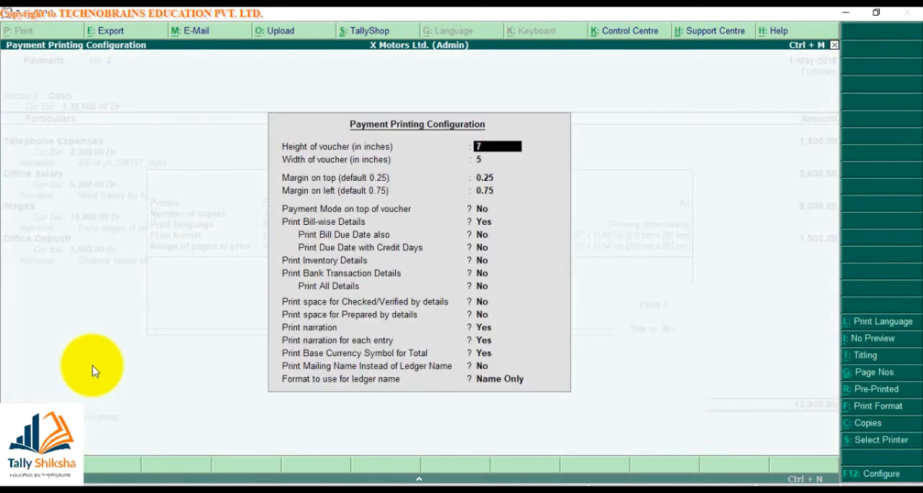
{"action": "key", "text": "Return"}
{"action": "key", "text": "Return"}
{"action": "key", "text": "Return"}
{"action": "key", "text": "Return"}
{"action": "key", "text": "Return"}
{"action": "key", "text": "Up"}
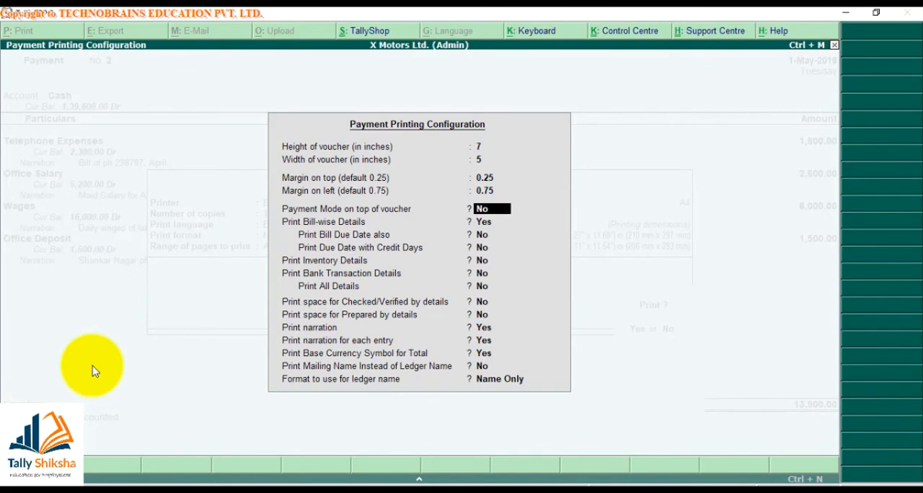
{"action": "key", "text": "ctrl+a"}
- Preview payment voucher No. 2 at enlarged size, check the payment mode line above its entries, and close the preview
{"action": "key", "text": "Return"}
{"action": "key", "text": "alt+z"}
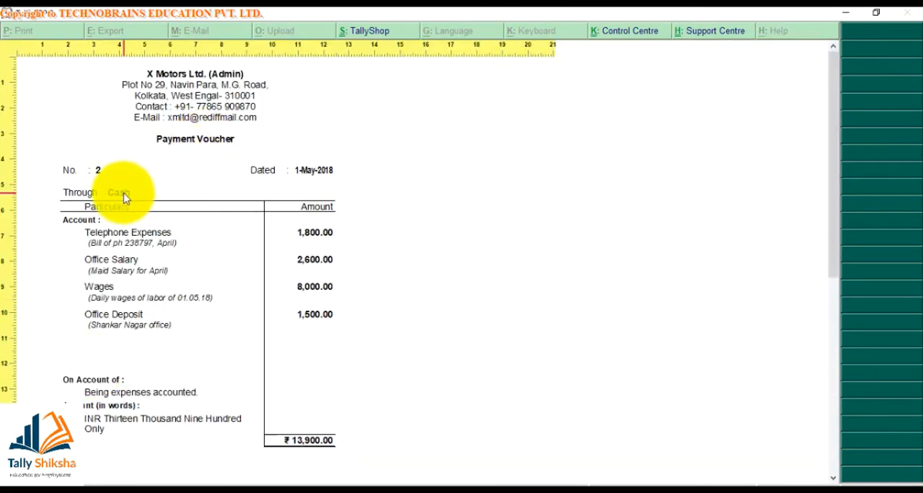
{"action": "key", "text": "Escape"}
{"action": "key", "text": "Escape"}
- Set Print Bank Transaction Details to Yes in the payment printing configuration, accept it and return to the voucher
{"action": "key", "text": "alt+p"}
{"action": "key", "text": "F12"}
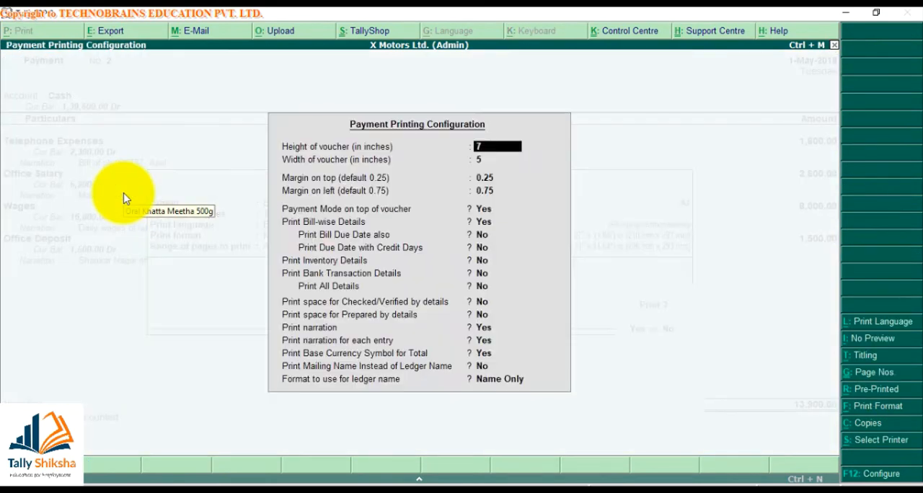
{"action": "key", "text": "Down"}
{"action": "key", "text": "Down"}
{"action": "key", "text": "Down"}
{"action": "key", "text": "Down"}
{"action": "key", "text": "Down"}
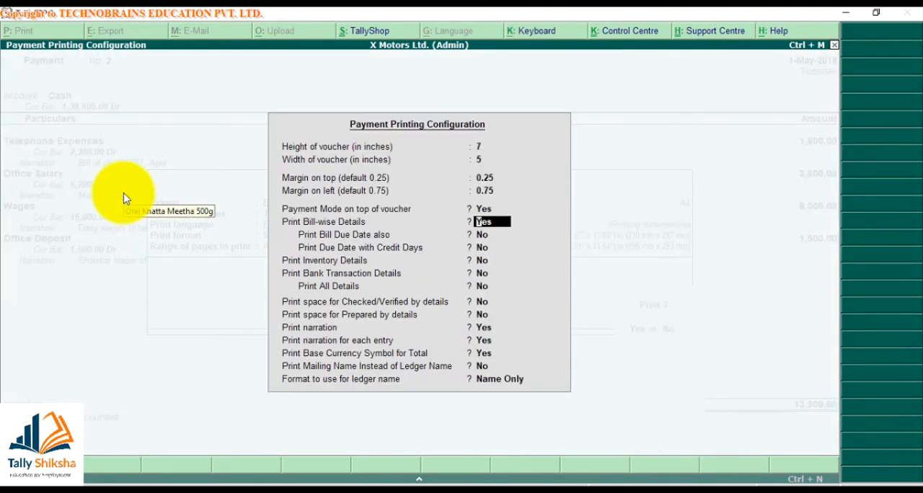
{"action": "key", "text": "Down"}
{"action": "key", "text": "Down"}
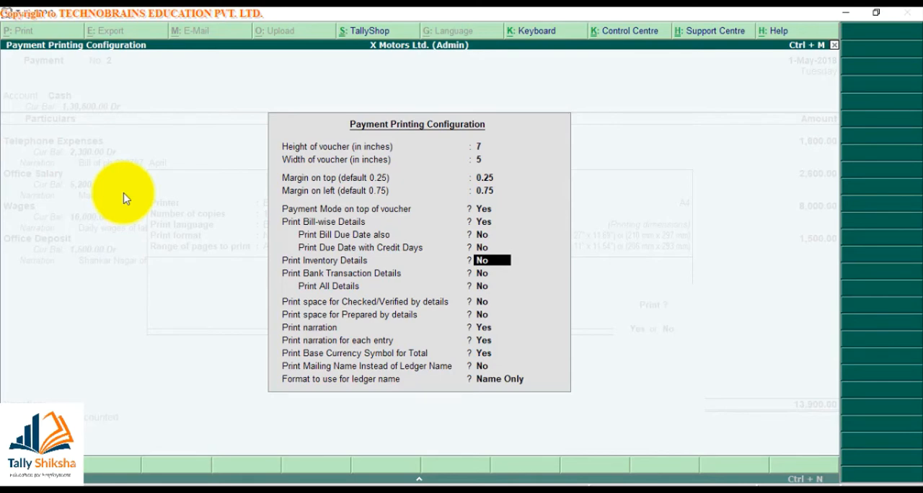
{"action": "key", "text": "Return"}
{"action": "type", "text": "y"}
{"action": "key", "text": "Return"}
{"action": "key", "text": "ctrl+a"}
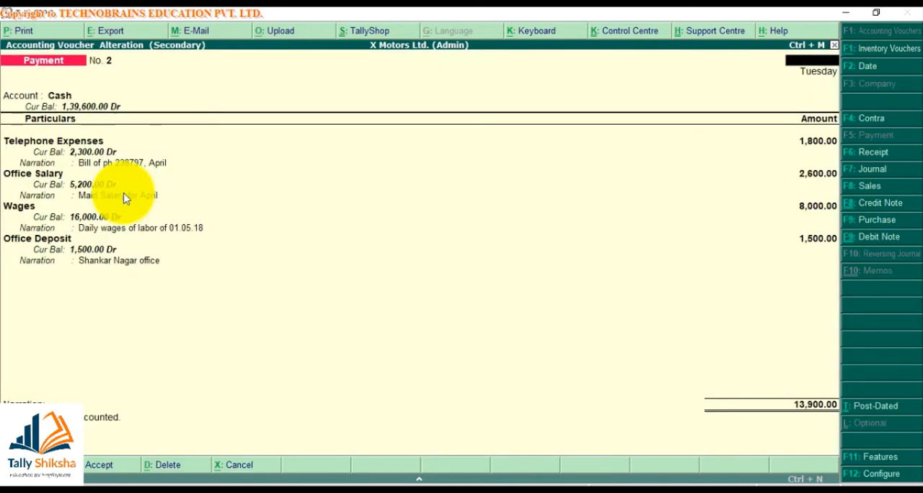
- Accept payment voucher No. 2 and bring up the print settings of payment voucher No. 4 dated 2-May-2018
{"action": "key", "text": "ctrl+a"}
{"action": "key", "text": "Down"}
{"action": "key", "text": "Down"}
{"action": "key", "text": "Return"}
{"action": "key", "text": "alt+p"}
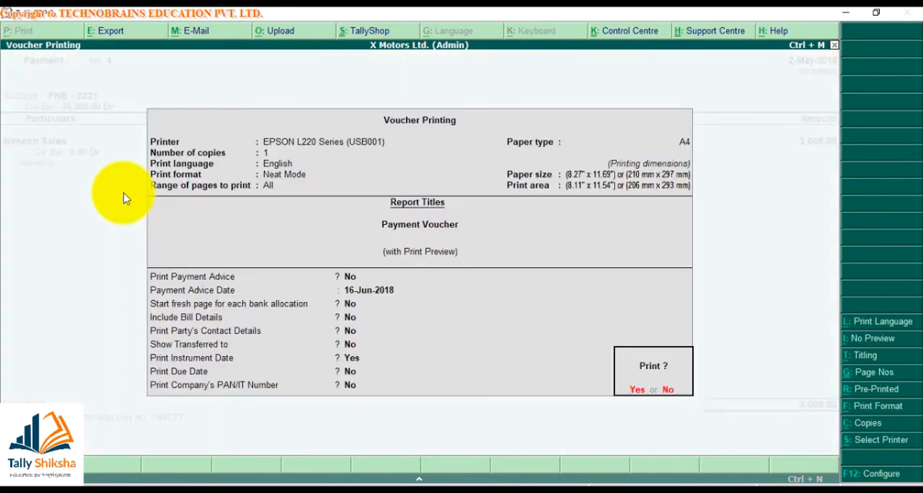
- Review the payment mode and bill-wise options in voucher No. 4's payment printing configuration and accept it
{"action": "key", "text": "F12"}
{"action": "key", "text": "Return"}
{"action": "key", "text": "Return"}
{"action": "key", "text": "Return"}
{"action": "key", "text": "Return"}
{"action": "key", "text": "Return"}
{"action": "key", "text": "Return"}
{"action": "key", "text": "Return"}
{"action": "key", "text": "Return"}
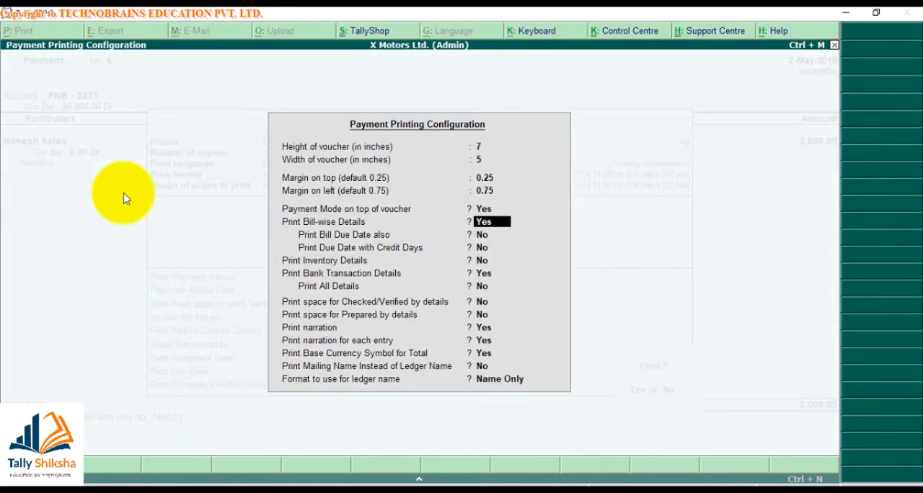
{"action": "key", "text": "Return"}
{"action": "key", "text": "ctrl+a"}
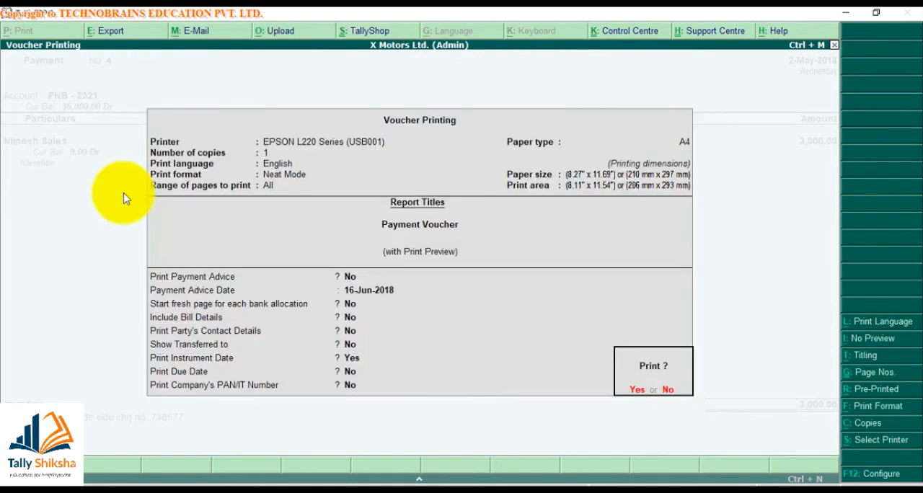
- Preview payment voucher No. 4 with payment advice date 1-Jun-2018, examine its bank transaction details at enlarged size, and close the preview
{"action": "key", "text": "Return"}
{"action": "type", "text": "1"}
{"action": "key", "text": "Return"}
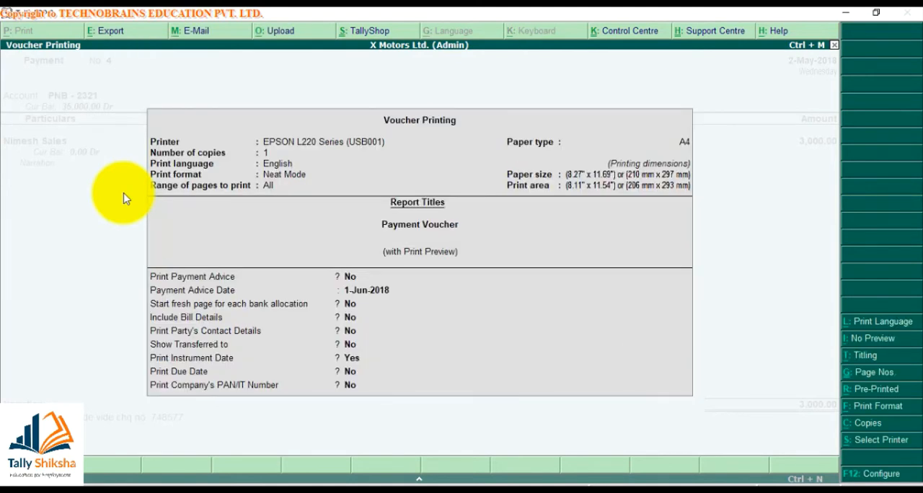
{"action": "key", "text": "Return"}
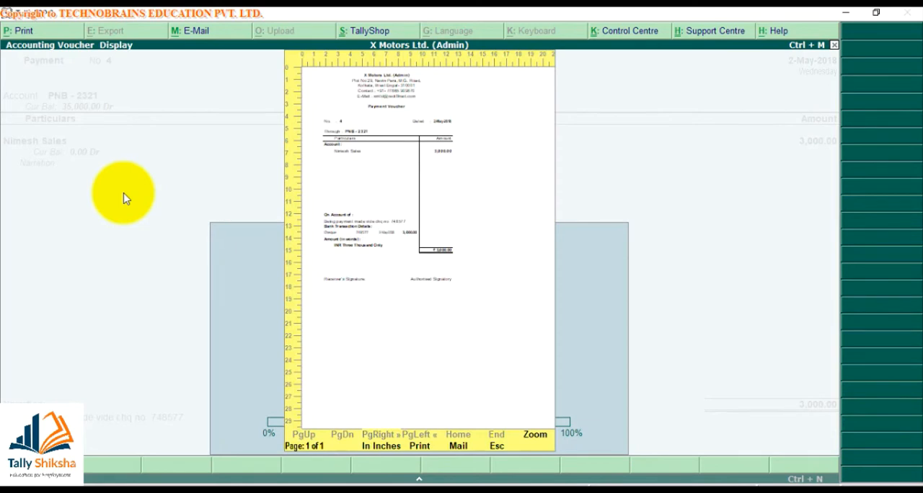
{"action": "key", "text": "alt+z"}
{"action": "scroll", "coordinate": [123, 198], "scroll_direction": "down", "scroll_amount": 4}
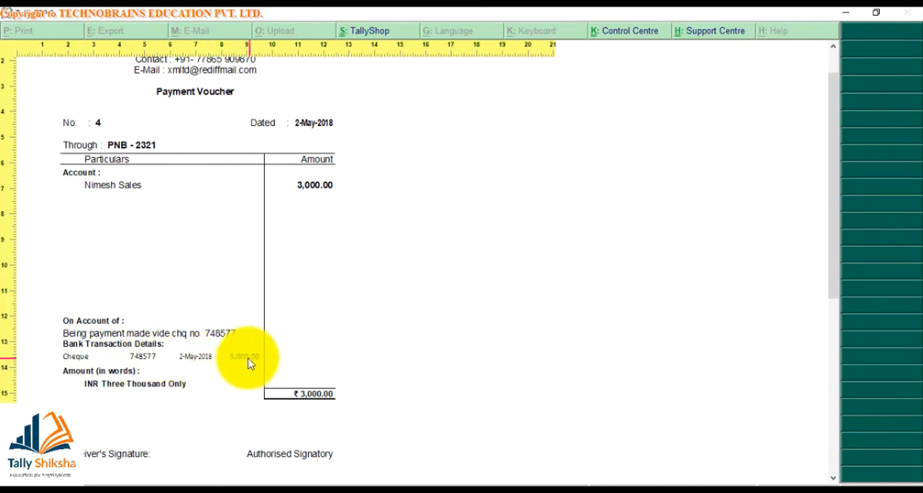
{"action": "key", "text": "Escape"}
{"action": "key", "text": "Escape"}
- Examine the bank allocation of payment voucher No. 4, including its transaction type and instrument details, and return to the voucher
{"action": "key", "text": "Return"}
{"action": "key", "text": "Return"}
{"action": "key", "text": "Return"}
{"action": "key", "text": "Return"}
{"action": "key", "text": "Return"}
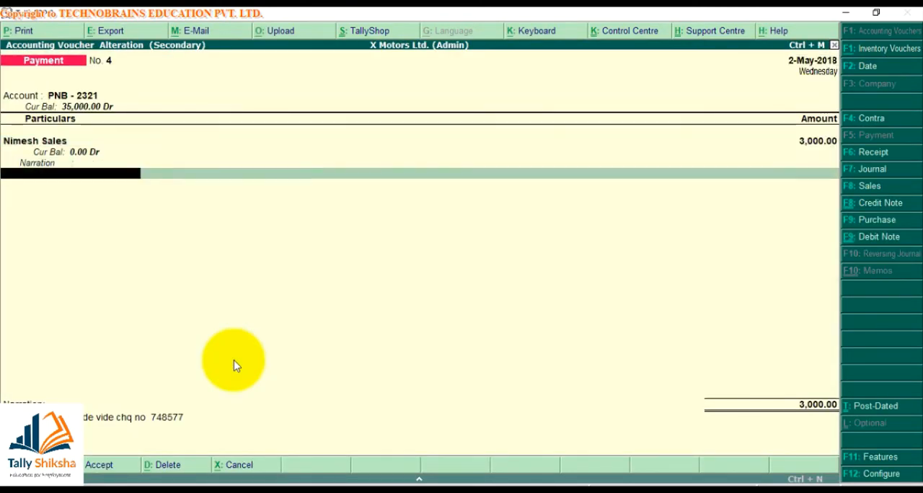
{"action": "key", "text": "Return"}
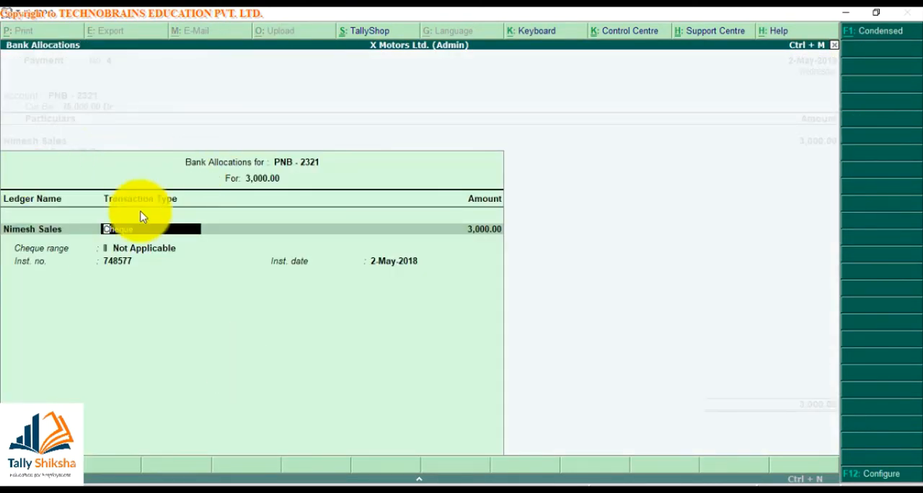
{"action": "key", "text": "space"}
{"action": "key", "text": "Escape"}
{"action": "key", "text": "Return"}
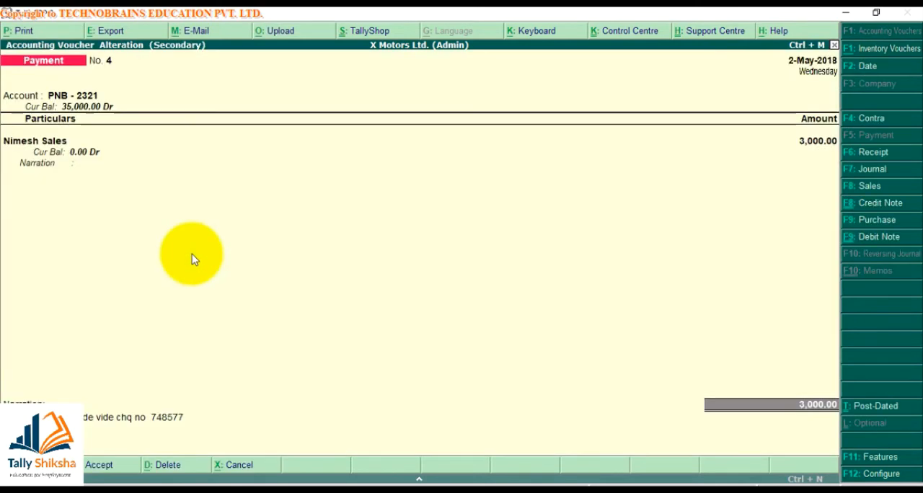
- Review voucher No. 4's payment printing configuration, from voucher size through narration and ledger name format, and accept it
{"action": "key", "text": "alt+p"}
{"action": "key", "text": "F12"}
{"action": "key", "text": "Return"}
{"action": "key", "text": "Return"}
{"action": "key", "text": "Return"}
{"action": "key", "text": "Return"}
{"action": "key", "text": "Return"}
{"action": "key", "text": "Return"}
{"action": "key", "text": "Return"}
{"action": "key", "text": "Return"}
{"action": "key", "text": "Return"}
{"action": "key", "text": "Return"}
{"action": "key", "text": "Return"}
{"action": "key", "text": "Return"}
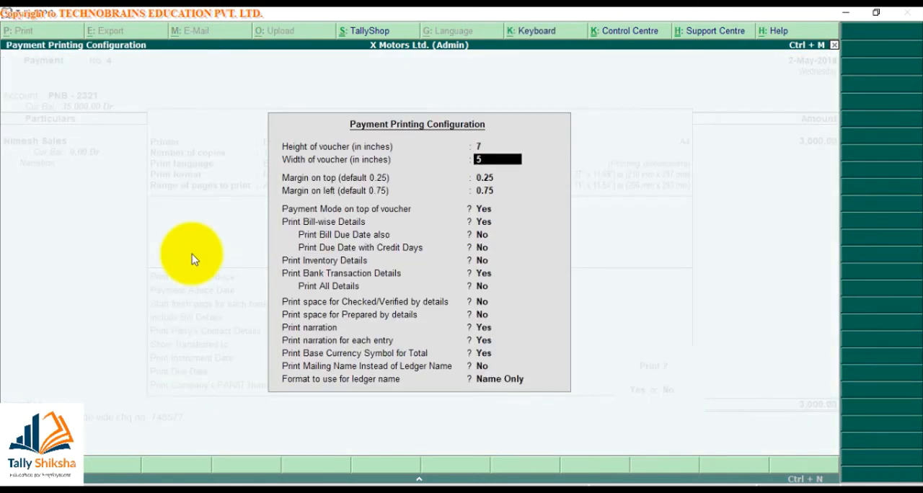
{"action": "key", "text": "Return"}
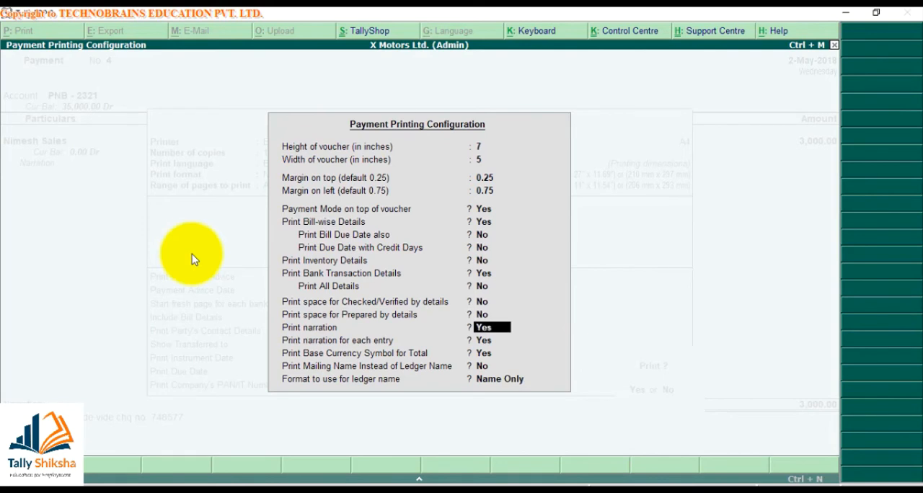
{"action": "key", "text": "Return"}
{"action": "key", "text": "Return"}
{"action": "key", "text": "Return"}
{"action": "key", "text": "Return"}
{"action": "key", "text": "Return"}
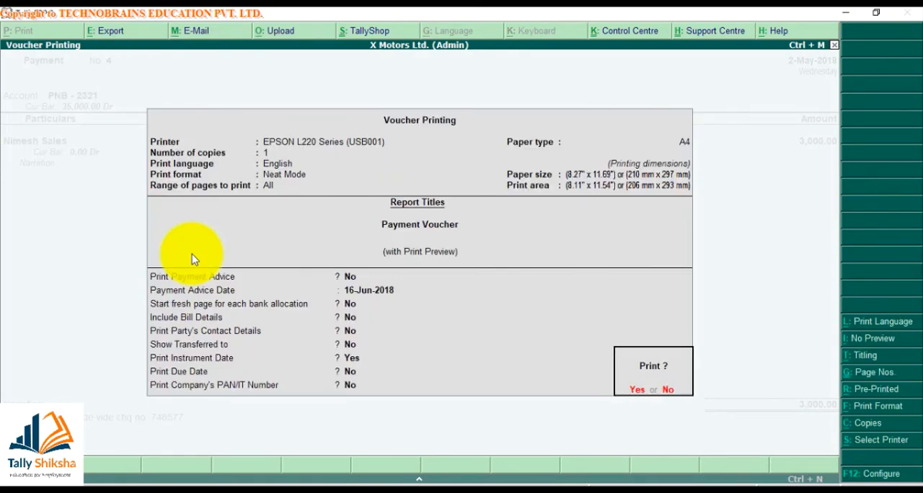
- Set Print Payment Advice to Yes with the advice date 1-Jun-2018 and show the print preview
{"action": "key", "text": "n"}
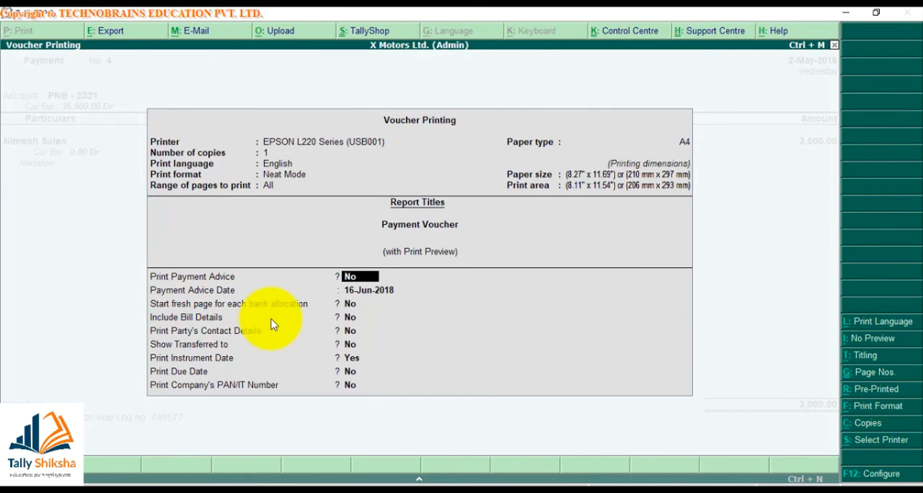
{"action": "type", "text": "y1"}
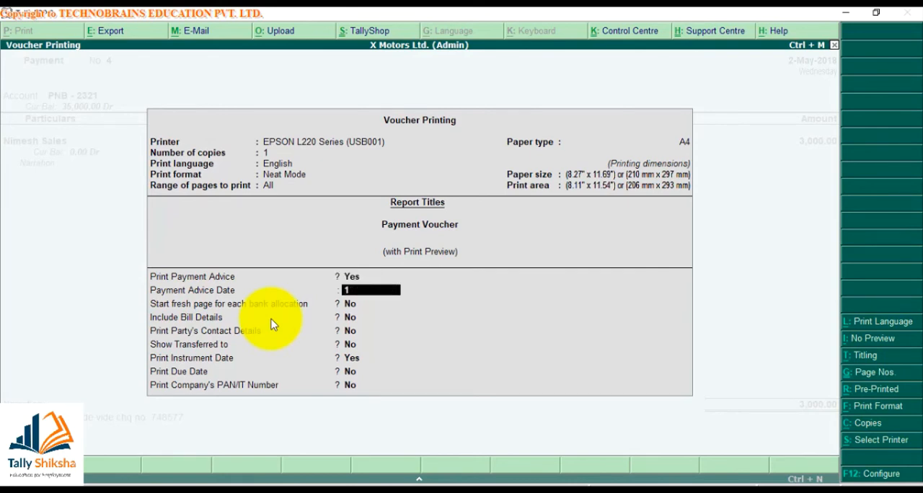
{"action": "key", "text": "Return"}
{"action": "key", "text": "ctrl+a"}
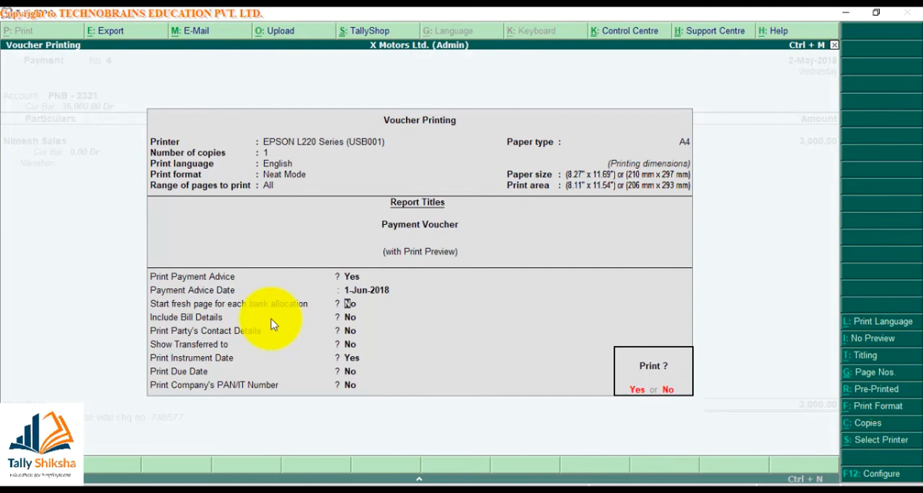
{"action": "key", "text": "y"}
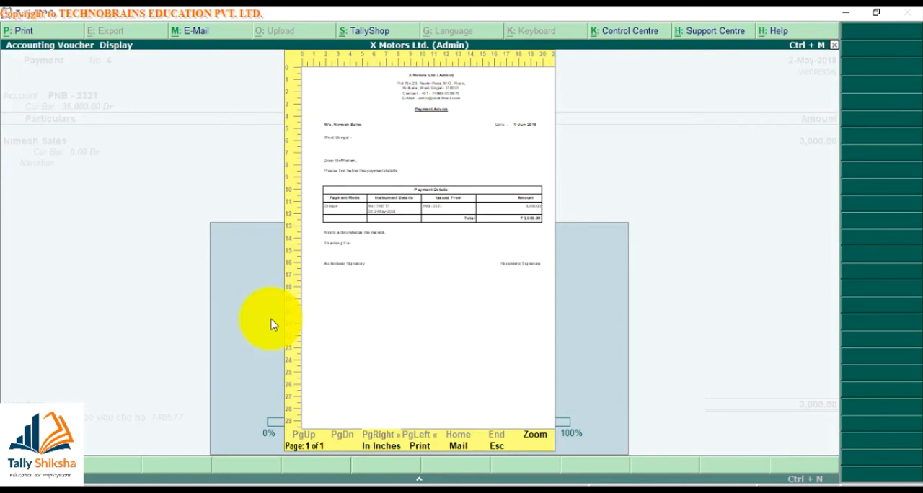
- Examine the payment advice at enlarged size, from its heading to the payment details and signature lines, and close the preview
{"action": "key", "text": "alt+z"}
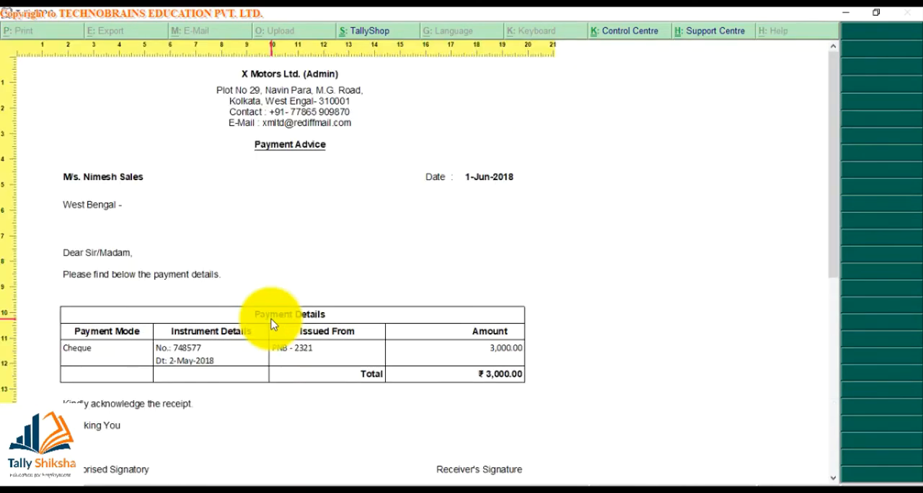
{"action": "scroll", "coordinate": [273, 324], "scroll_direction": "down", "scroll_amount": 3}
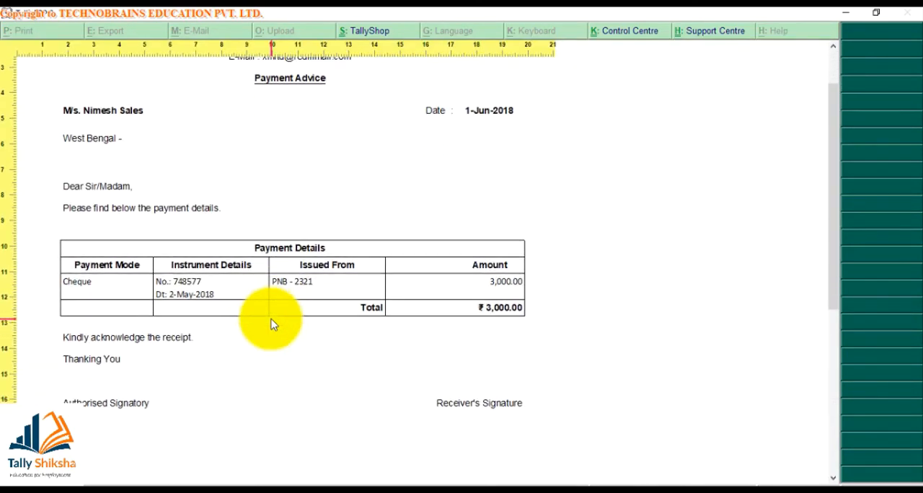
{"action": "scroll", "coordinate": [271, 322], "scroll_direction": "down", "scroll_amount": 2}
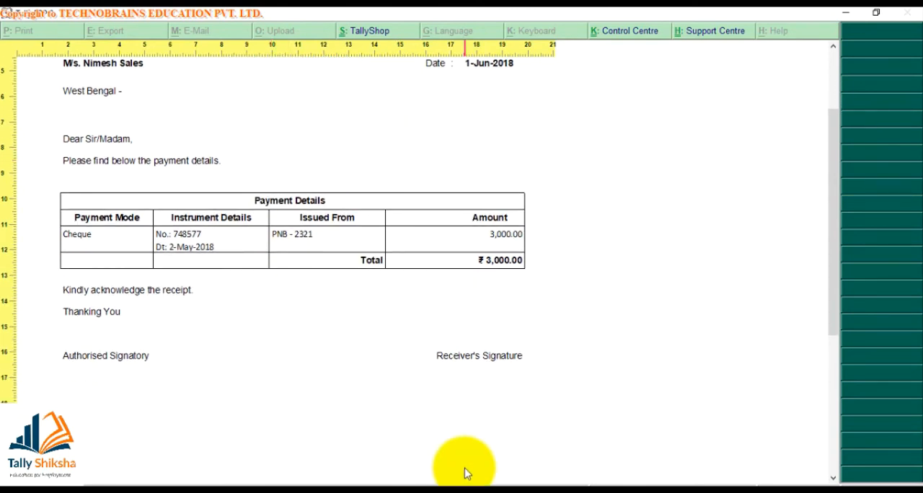
{"action": "scroll", "coordinate": [466, 472], "scroll_direction": "down", "scroll_amount": 1}
{"action": "scroll", "coordinate": [465, 472], "scroll_direction": "down", "scroll_amount": 1}
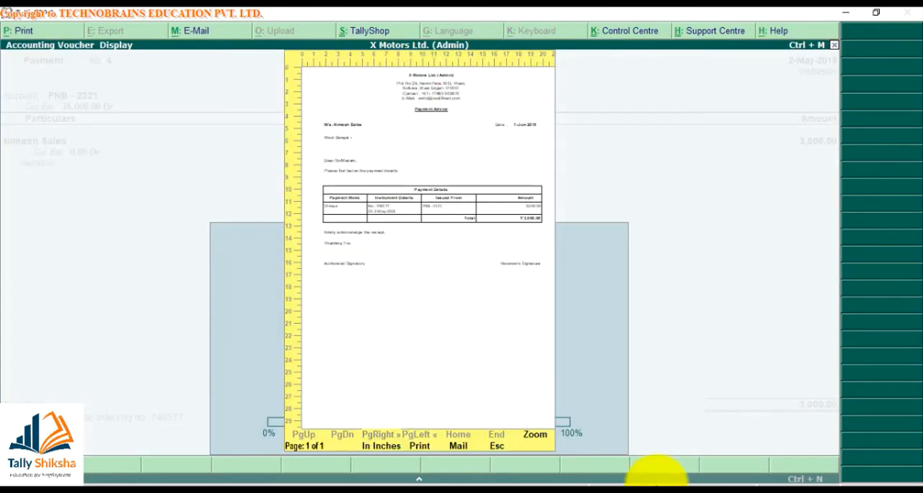
{"action": "key", "text": "alt+z"}
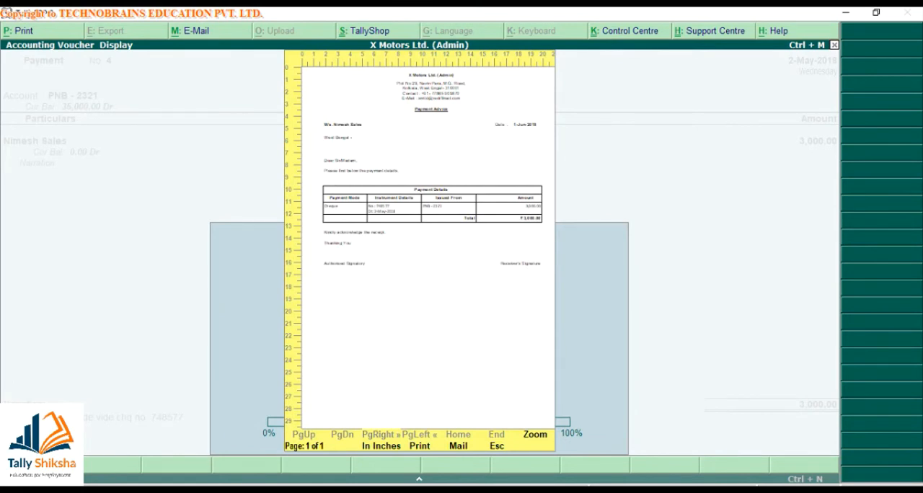
{"action": "key", "text": "Escape"}
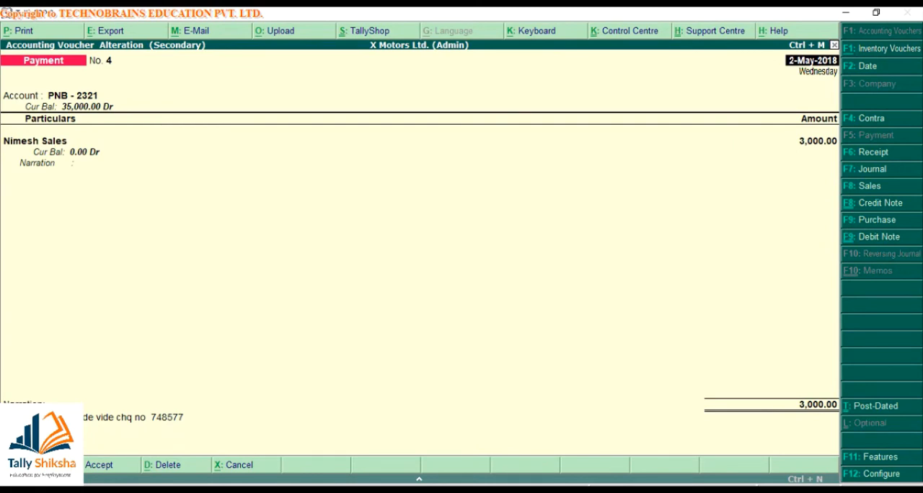
- In voucher No. 4's print settings, set Print Payment Advice to Yes and the advice date to 2-May-2018
{"action": "key", "text": "alt+p"}
{"action": "key", "text": "BackSpace"}
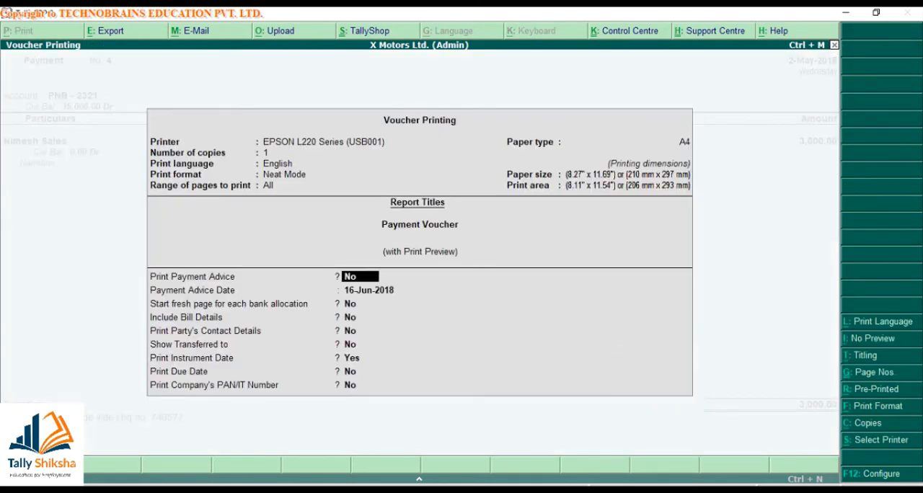
{"action": "key", "text": "y"}
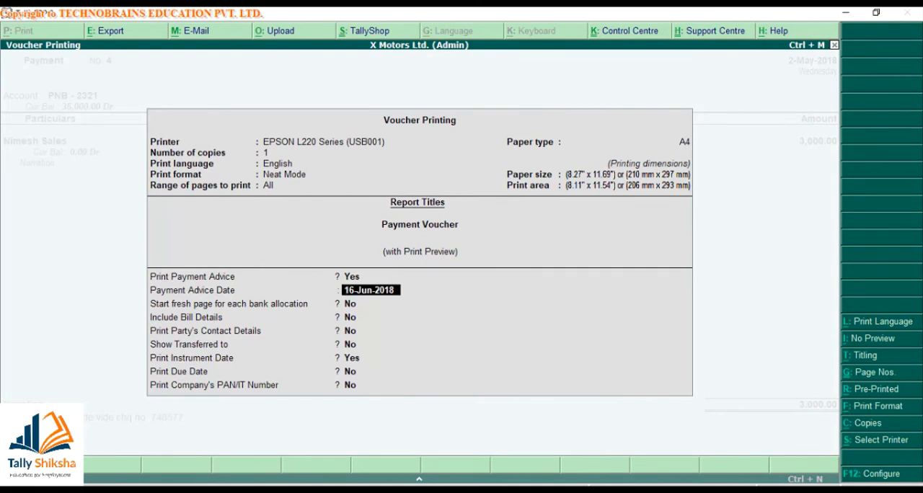
{"action": "type", "text": "2-5"}
{"action": "key", "text": "Return"}
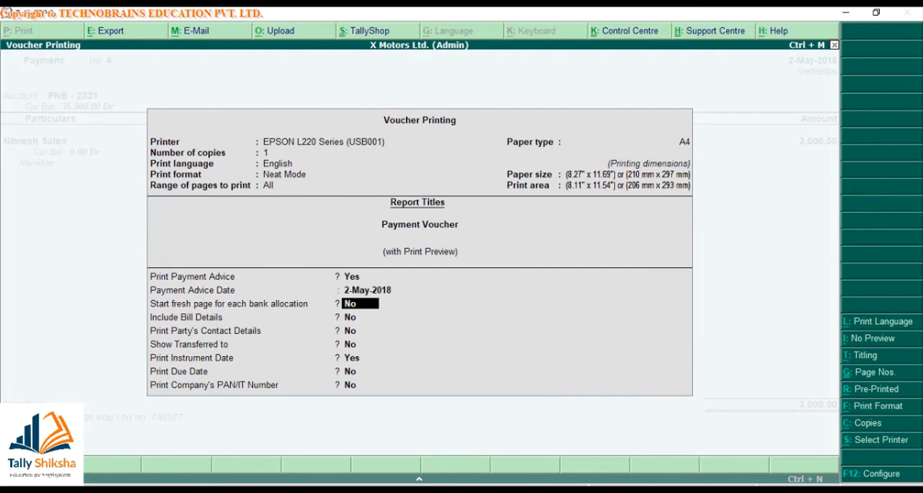
- Review the remaining payment advice options, from bank allocation pages to the due date, and return to Print Payment Advice without printing
{"action": "key", "text": "Return"}
{"action": "key", "text": "Return"}
{"action": "key", "text": "Return"}
{"action": "key", "text": "Return"}
{"action": "key", "text": "Return"}
{"action": "key", "text": "Return"}
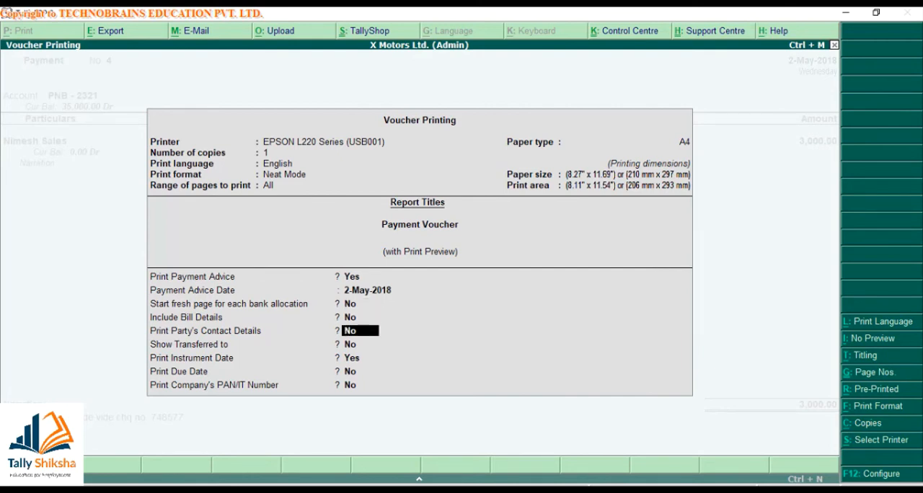
{"action": "key", "text": "Up"}
{"action": "key", "text": "Up"}
{"action": "key", "text": "Up"}
{"action": "key", "text": "Up"}
{"action": "key", "text": "Up"}
{"action": "key", "text": "Up"}
{"action": "key", "text": "Up"}
{"action": "key", "text": "Up"}
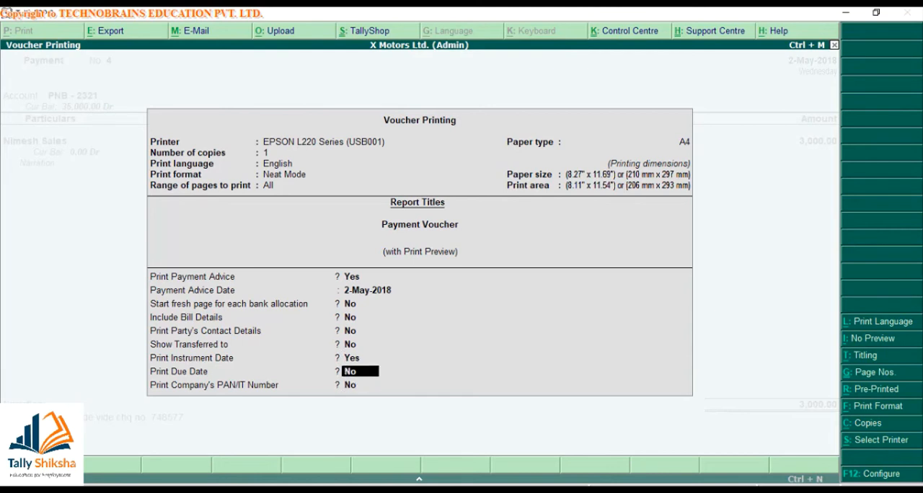
{"action": "key", "text": "n"}
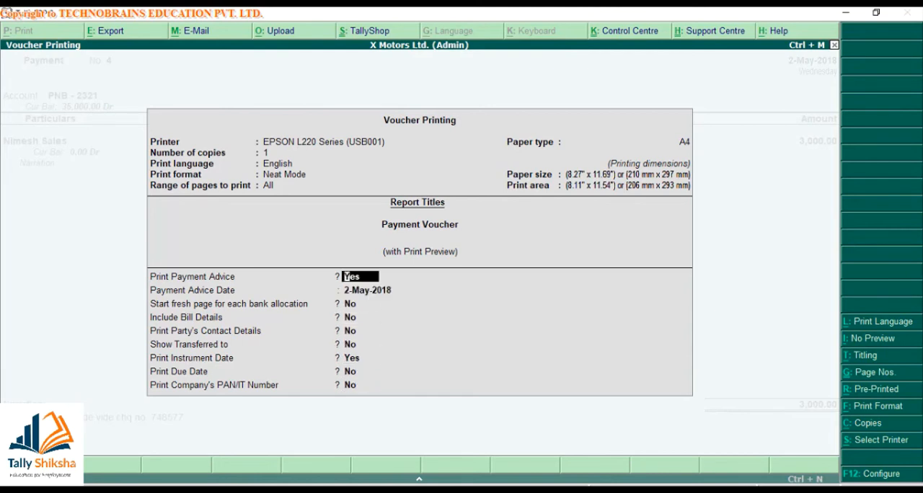
- Set Print Payment Advice to No for payment voucher No. 4, preview the plain voucher, and close the preview
{"action": "key", "text": "Return"}
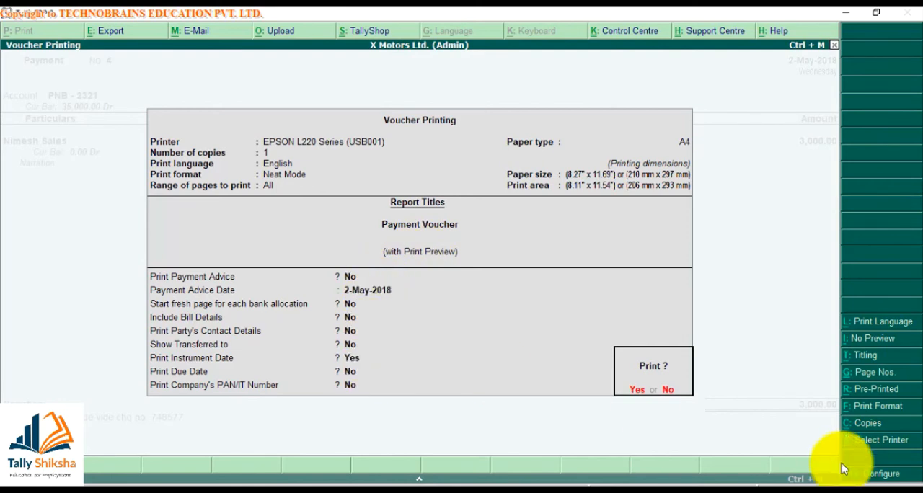
{"action": "key", "text": "Escape"}
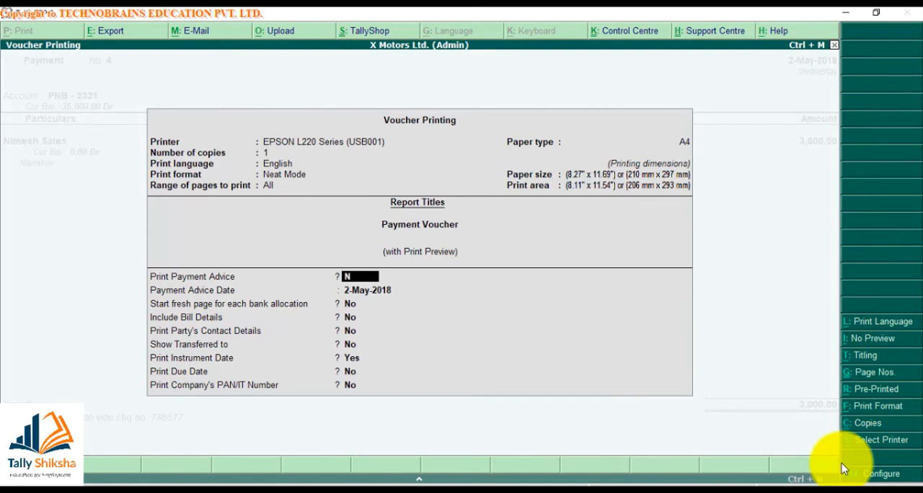
{"action": "key", "text": "Return"}
{"action": "key", "text": "Return"}
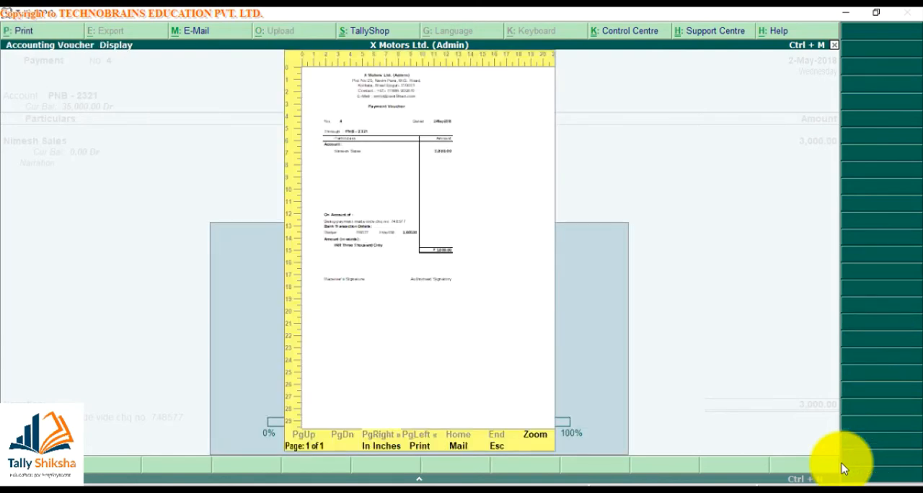
{"action": "key", "text": "Escape"}
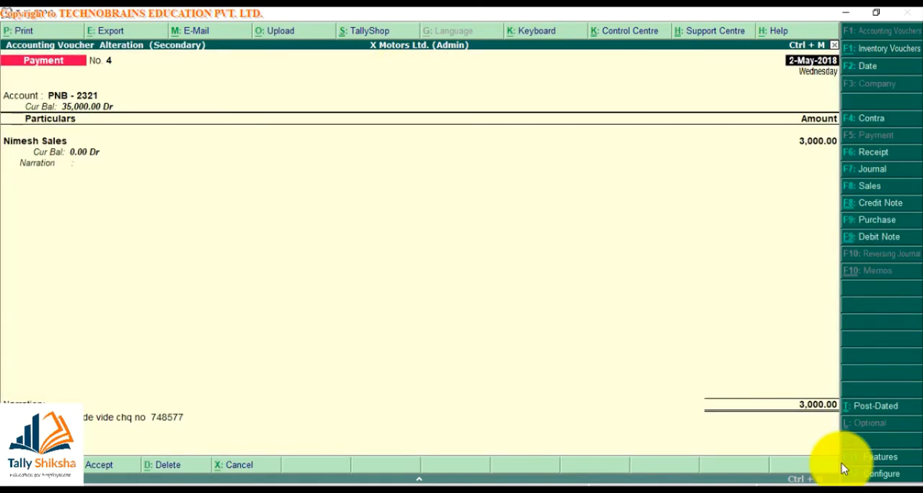
- Set voucher No. 4's Print Payment Advice to Yes with the advice date 2-May-2018, preview the advice, and close it
{"action": "key", "text": "alt+p"}
{"action": "key", "text": "Escape"}
{"action": "key", "text": "y"}
{"action": "key", "text": "Return"}
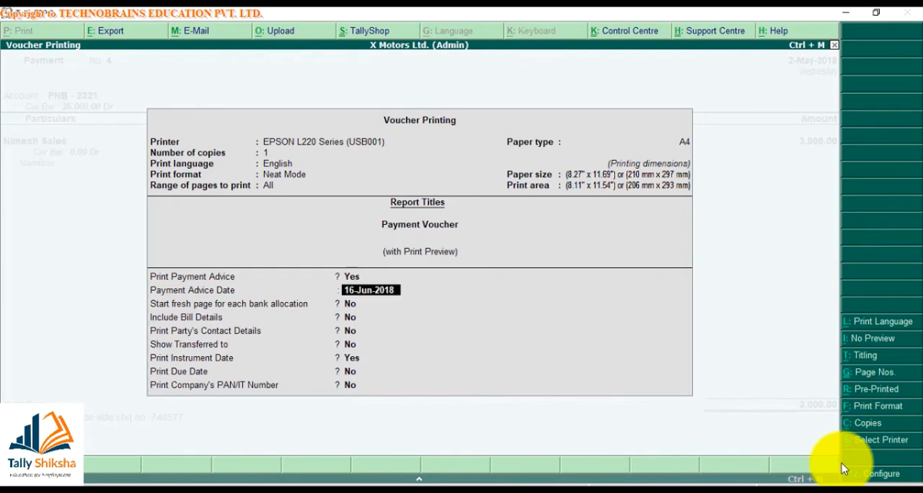
{"action": "type", "text": "2.5"}
{"action": "key", "text": "Return"}
{"action": "key", "text": "Return"}
{"action": "key", "text": "Return"}
{"action": "key", "text": "Return"}
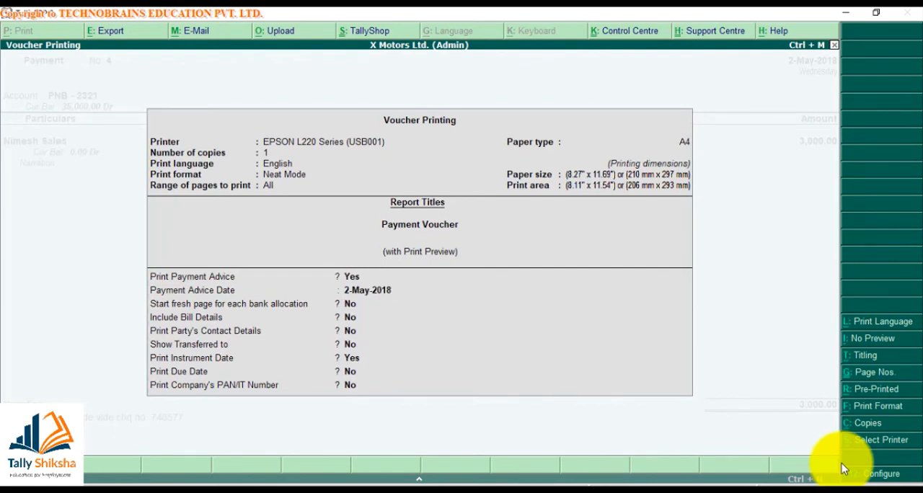
{"action": "key", "text": "ctrl+a"}
{"action": "key", "text": "Return"}
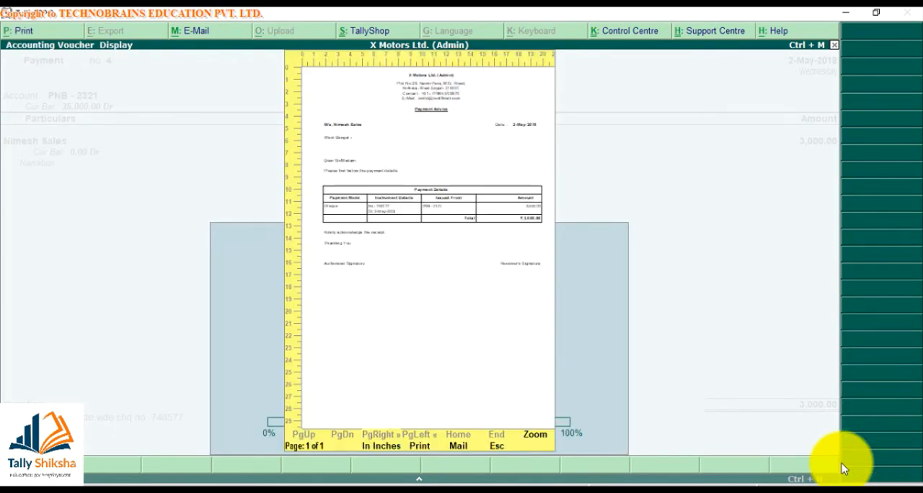
{"action": "key", "text": "Escape"}
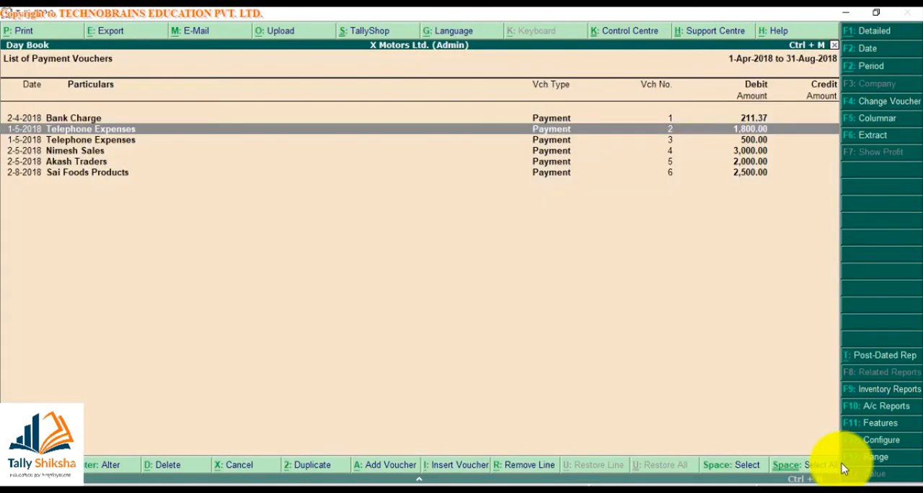
- Leave the Day Book, open the Sai Foods Products ledger, and set its period to 1-Apr-2018 to 31-Aug-2018
{"action": "key", "text": "Escape"}
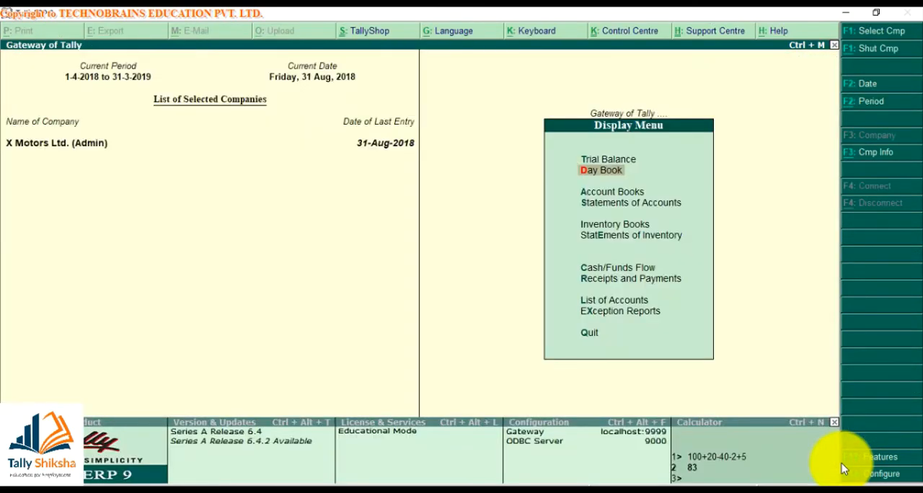
{"action": "key", "text": "Escape"}
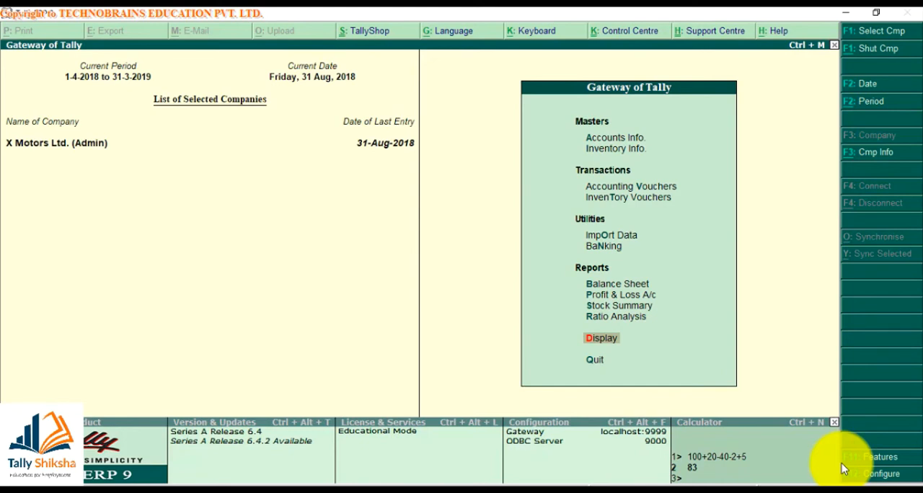
{"action": "type", "text": "dalSAI"}
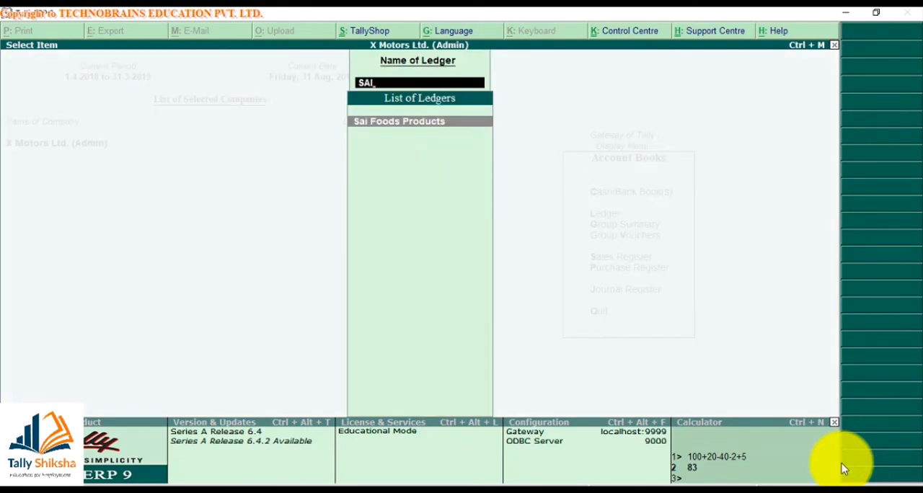
{"action": "key", "text": "Return"}
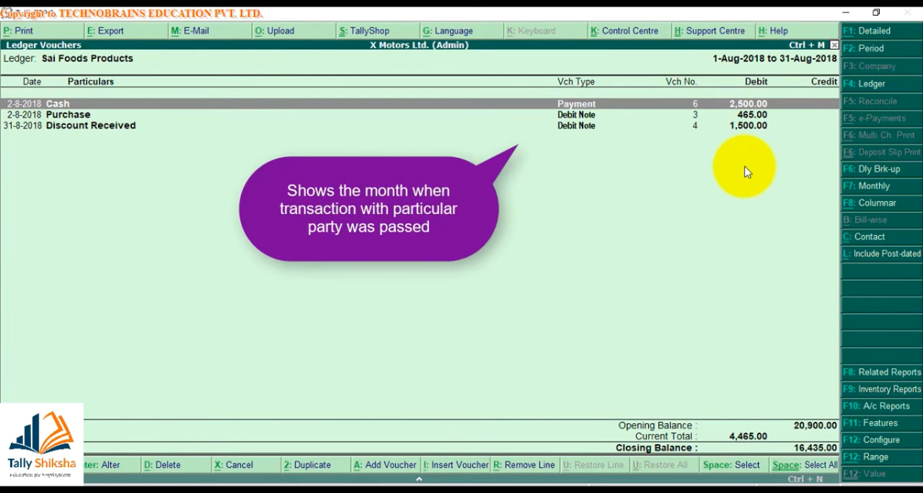
{"action": "left_click", "coordinate": [881, 48]}
{"action": "key", "text": "Return"}
{"action": "key", "text": "Return"}
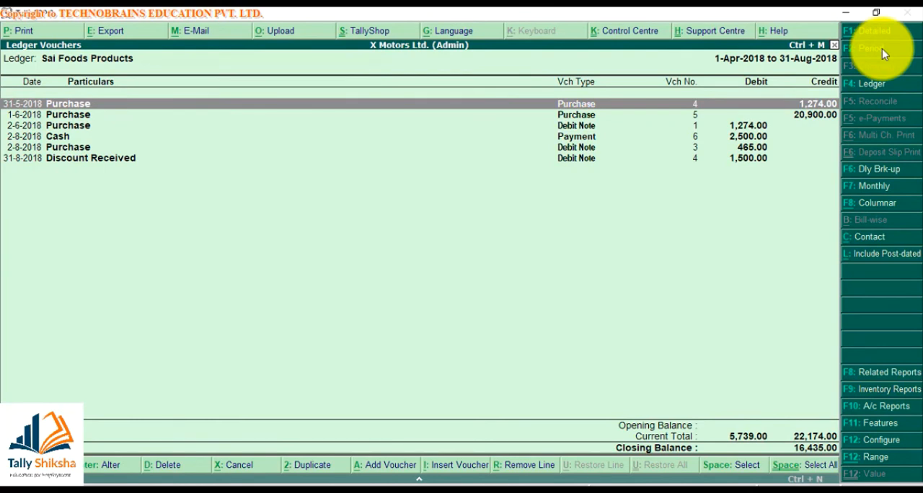
- In the ledger's print settings, keep Normal Ledger and All Vouchers and set the format to Detailed
{"action": "key", "text": "alt+p"}
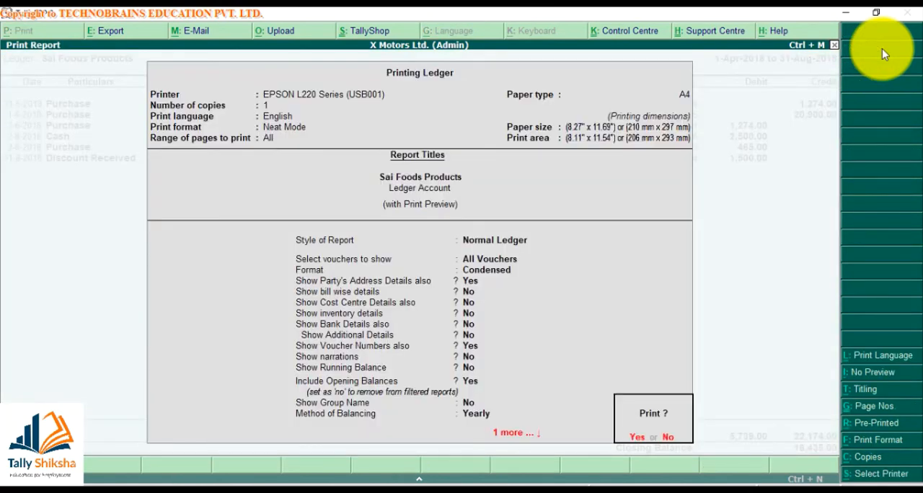
{"action": "key", "text": "n"}
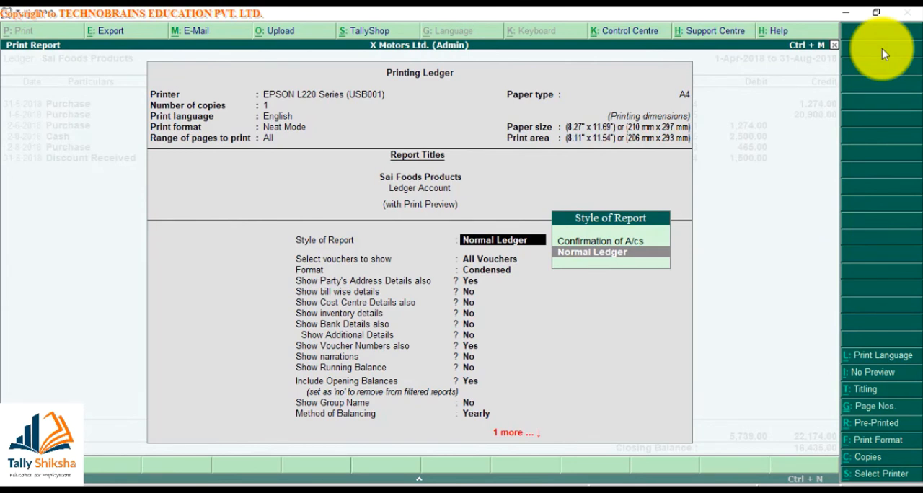
{"action": "key", "text": "Return"}
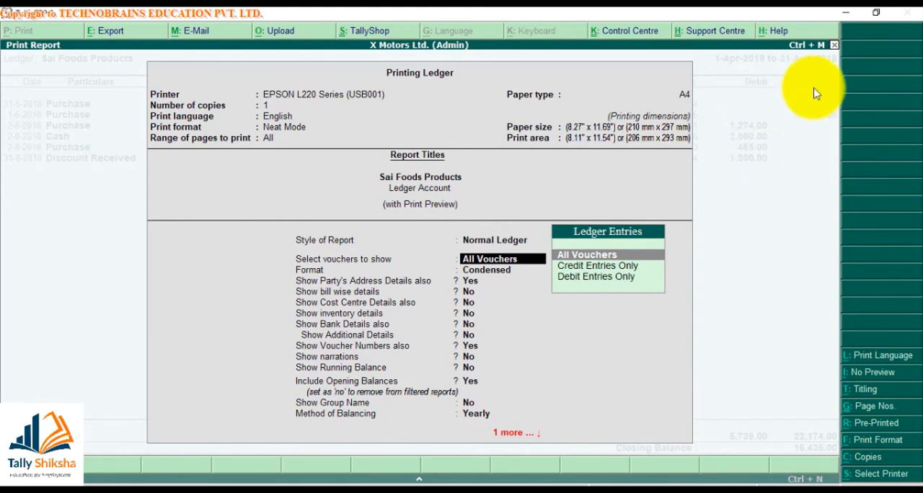
{"action": "key", "text": "Return"}
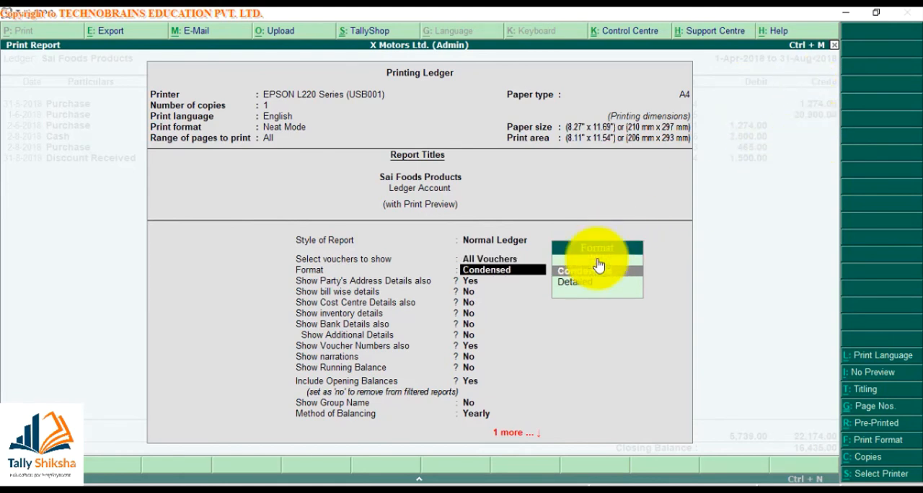
{"action": "key", "text": "Return"}
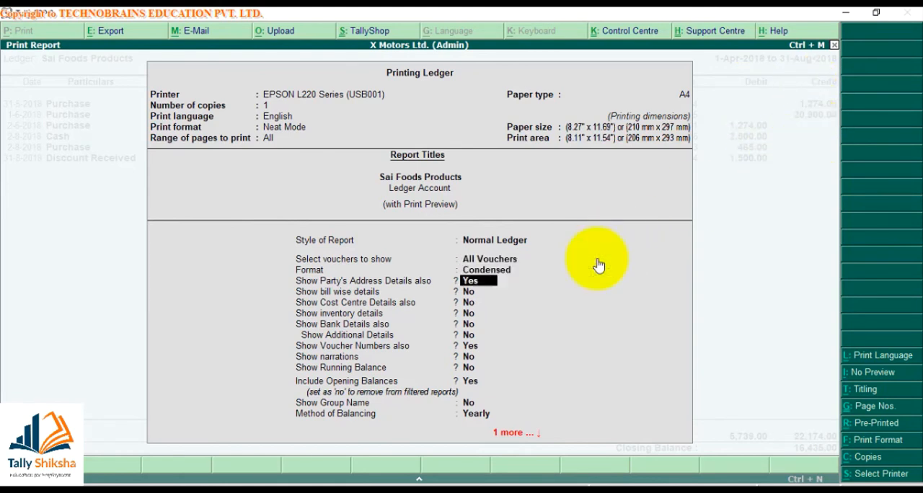
{"action": "left_click", "coordinate": [505, 272]}
{"action": "key", "text": "Down"}
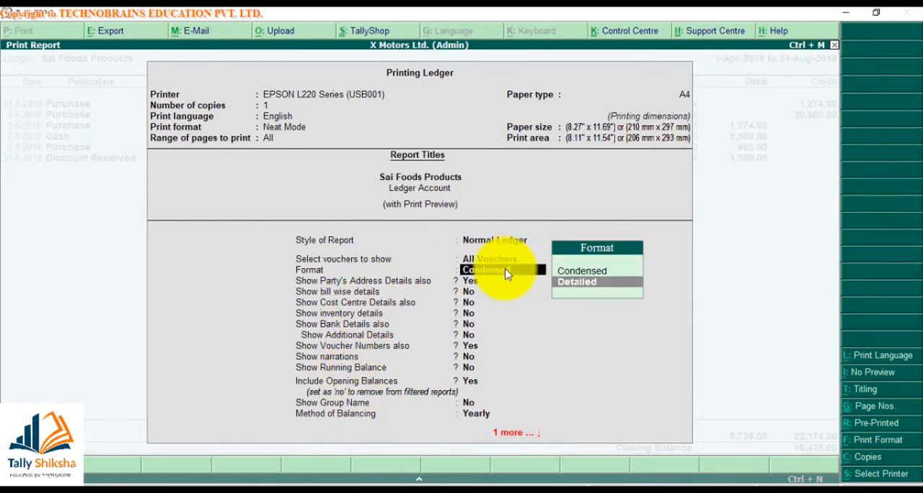
{"action": "key", "text": "Return"}
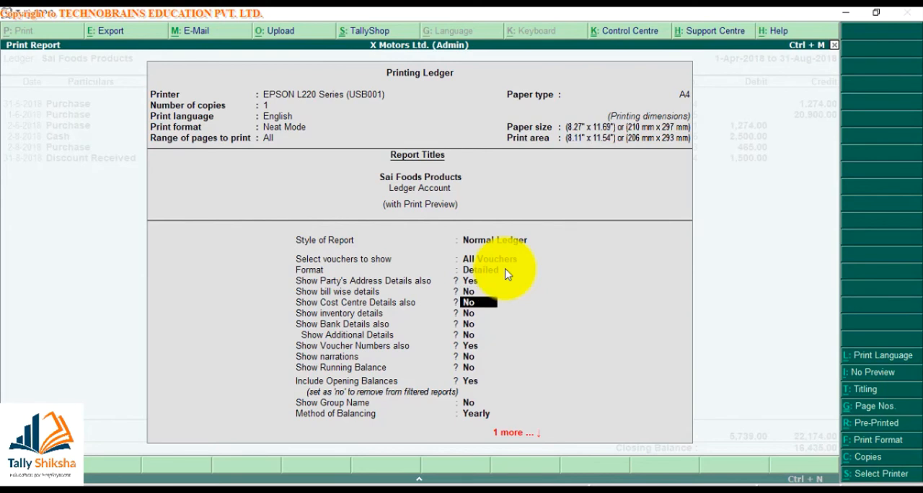
- Set Show inventory details and Show narrations to Yes, keeping cost centre and bank details off and voucher numbers on
{"action": "key", "text": "Return"}
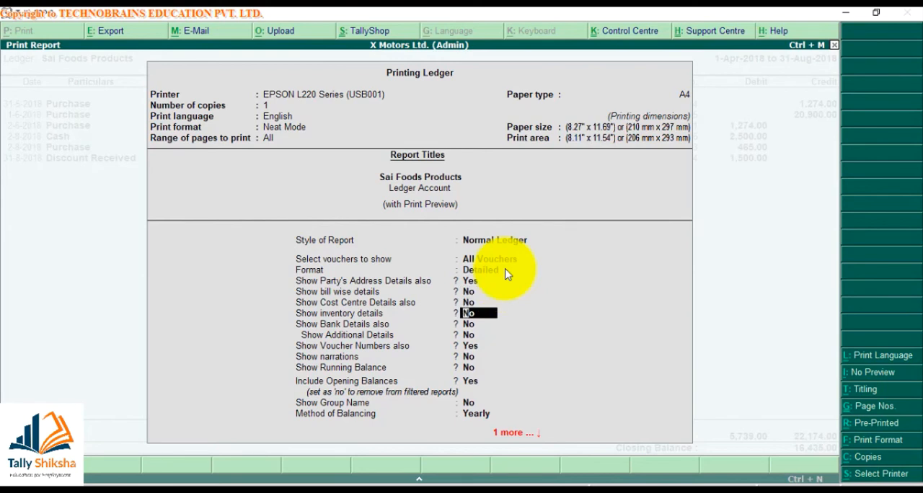
{"action": "type", "text": "Y"}
{"action": "key", "text": "Return"}
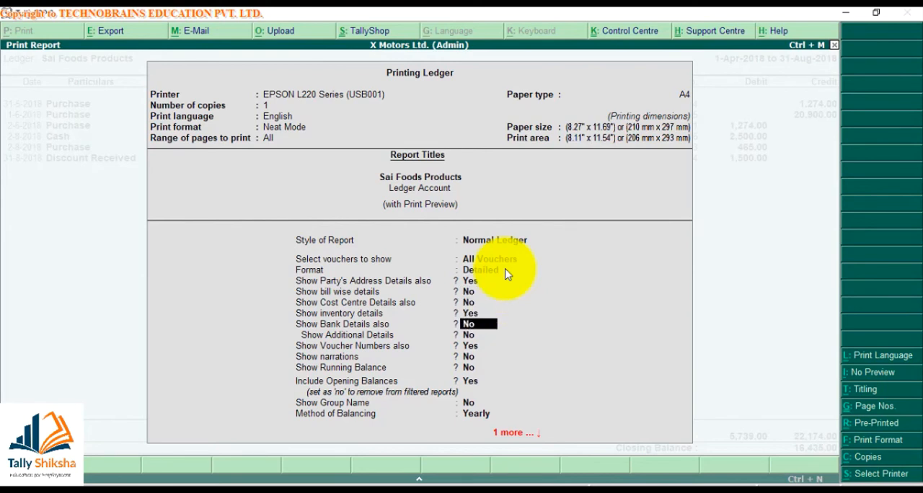
{"action": "key", "text": "Return"}
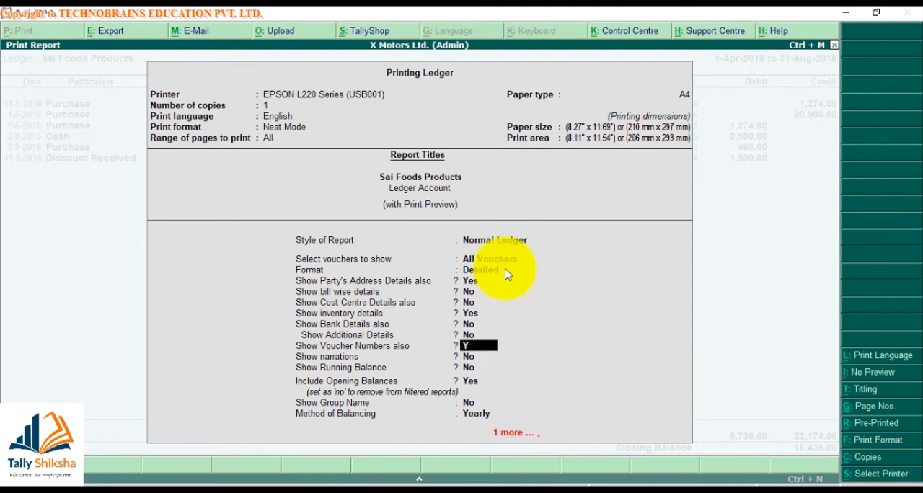
{"action": "key", "text": "Return"}
{"action": "type", "text": "Y"}
{"action": "key", "text": "Return"}
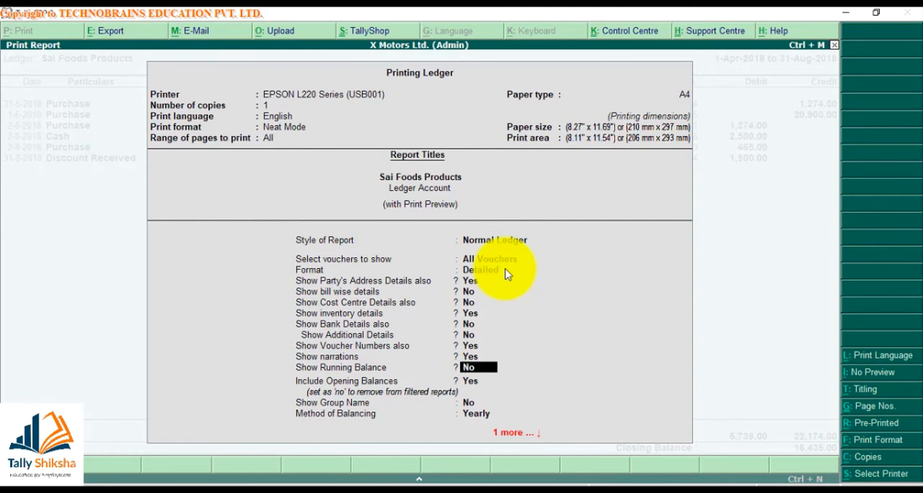
- Keep the running balance, opening balance, group name and Yearly balancing options as they are and show the ledger's print preview
{"action": "key", "text": "Return"}
{"action": "key", "text": "Return"}
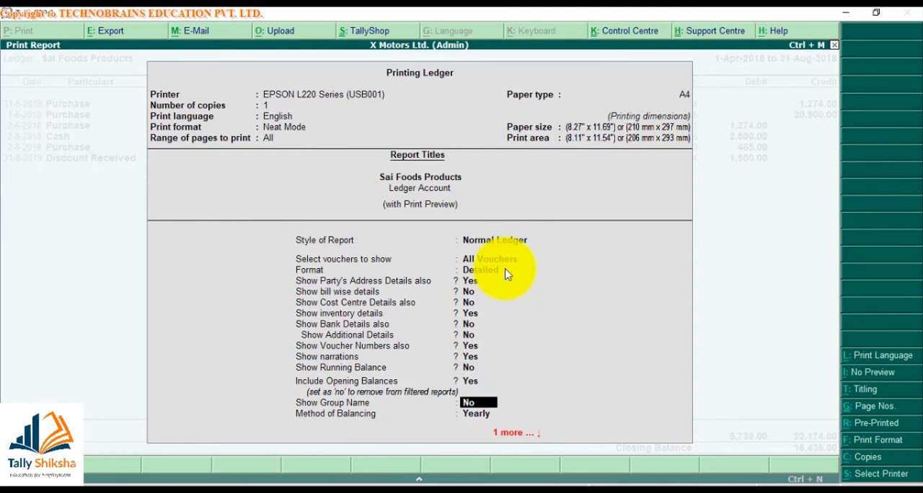
{"action": "key", "text": "Return"}
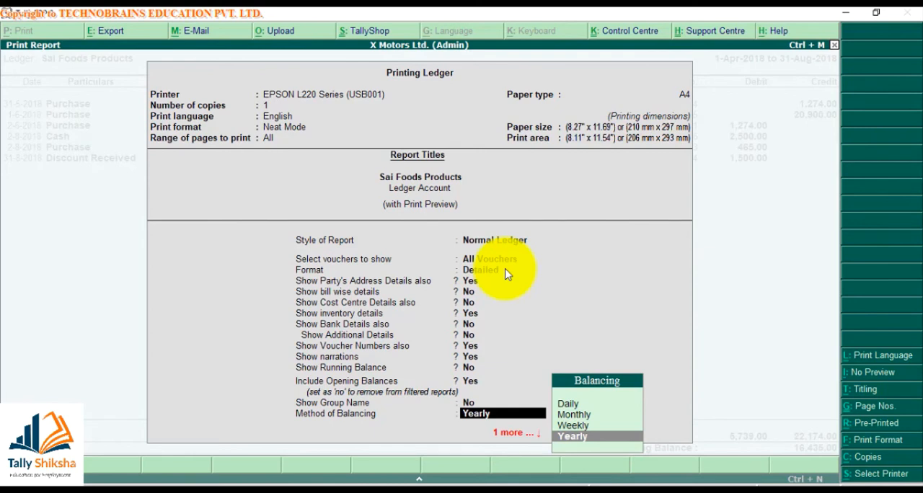
{"action": "key", "text": "Return"}
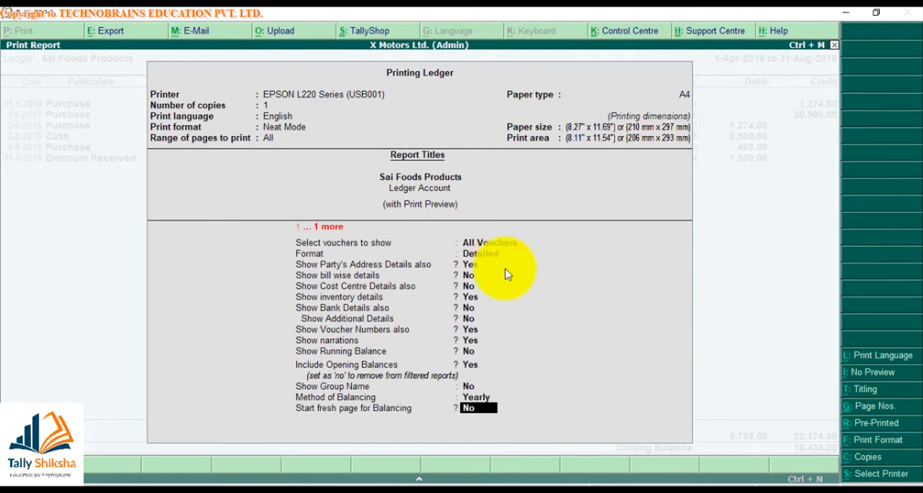
{"action": "key", "text": "Return"}
{"action": "key", "text": "Return"}
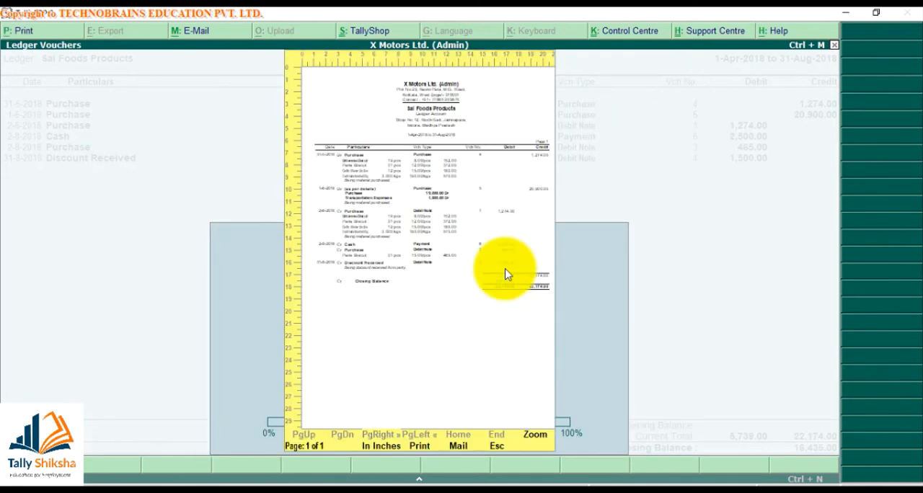
- Examine the detailed ledger printout at enlarged size, from its heading through the voucher entries to the closing balance, and close the preview
{"action": "key", "text": "alt+z"}
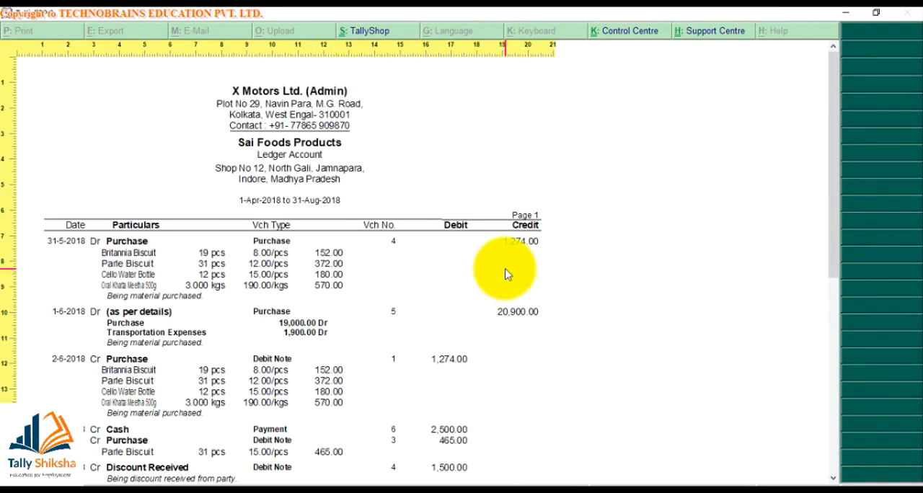
{"action": "key", "text": "Down"}
{"action": "key", "text": "Down"}
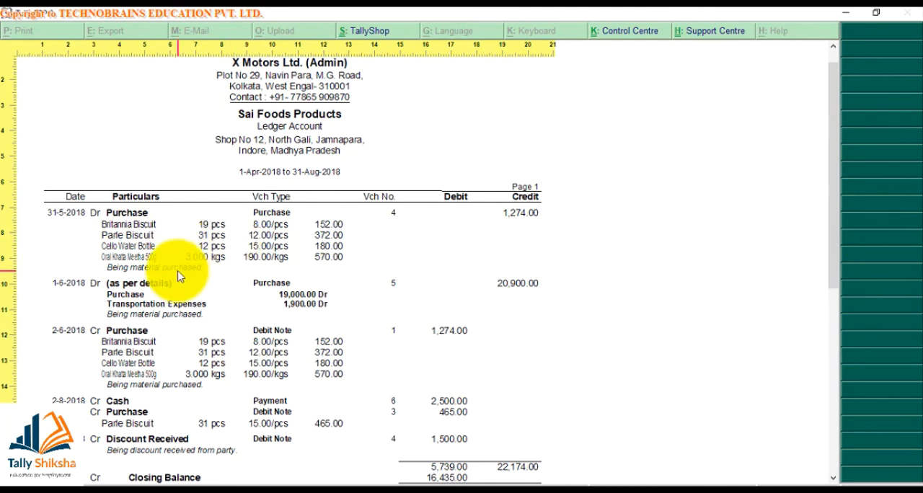
{"action": "scroll", "coordinate": [267, 406], "scroll_direction": "down", "scroll_amount": 3}
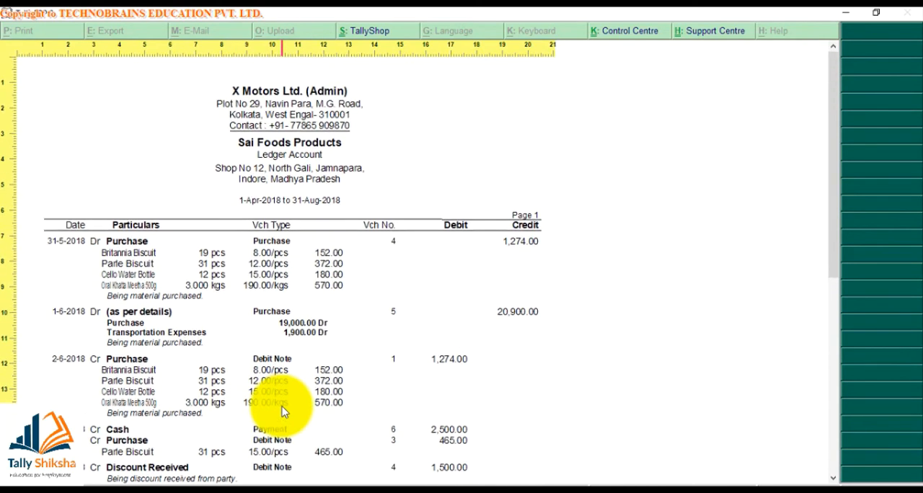
{"action": "scroll", "coordinate": [282, 411], "scroll_direction": "up", "scroll_amount": 3}
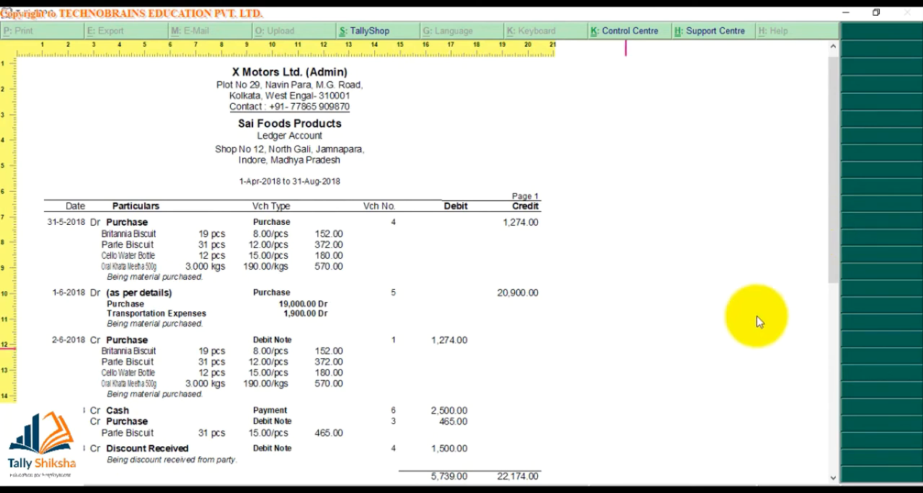
{"action": "left_click_drag", "start_coordinate": [833, 225], "coordinate": [836, 287]}
{"action": "key", "text": "Escape"}
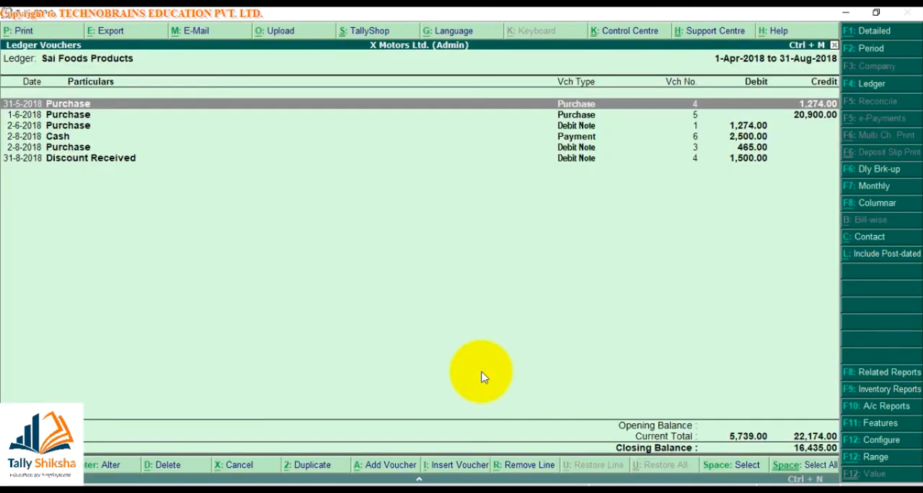
- In the Sai Foods Products ledger's print settings, keep Normal Ledger, All Vouchers and Condensed, and set Method of Balancing to Monthly
{"action": "key", "text": "alt+p"}
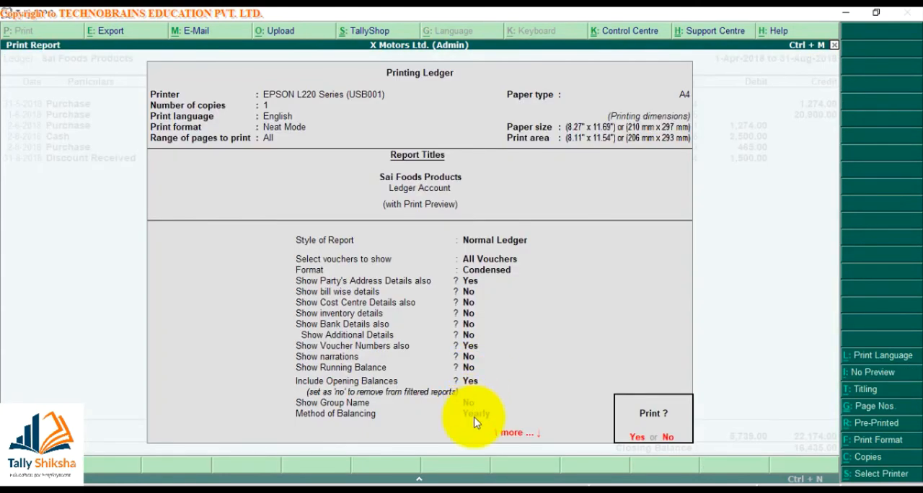
{"action": "key", "text": "n"}
{"action": "key", "text": "Return"}
{"action": "key", "text": "Return"}
{"action": "key", "text": "Return"}
{"action": "key", "text": "Return"}
{"action": "key", "text": "Return"}
{"action": "key", "text": "Return"}
{"action": "key", "text": "Return"}
{"action": "key", "text": "Return"}
{"action": "key", "text": "Return"}
{"action": "key", "text": "Return"}
{"action": "key", "text": "Return"}
{"action": "key", "text": "Return"}
{"action": "key", "text": "Return"}
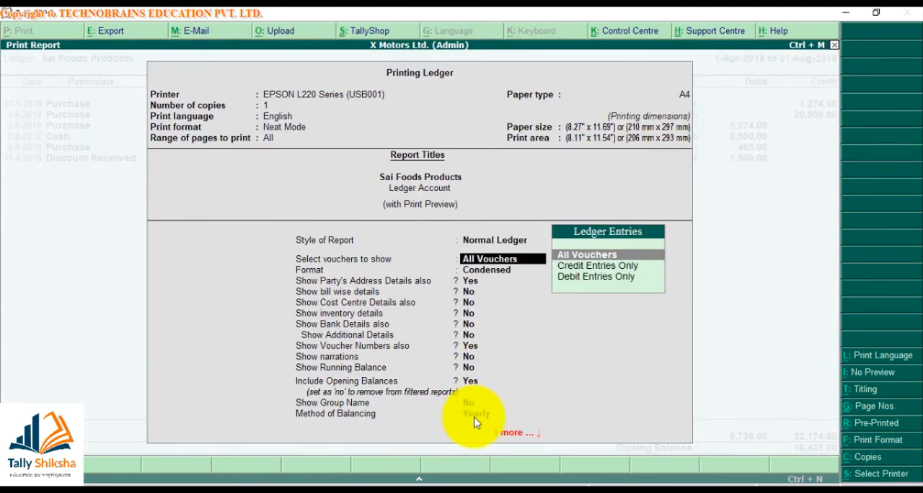
{"action": "key", "text": "Return"}
{"action": "key", "text": "Up"}
{"action": "key", "text": "Up"}
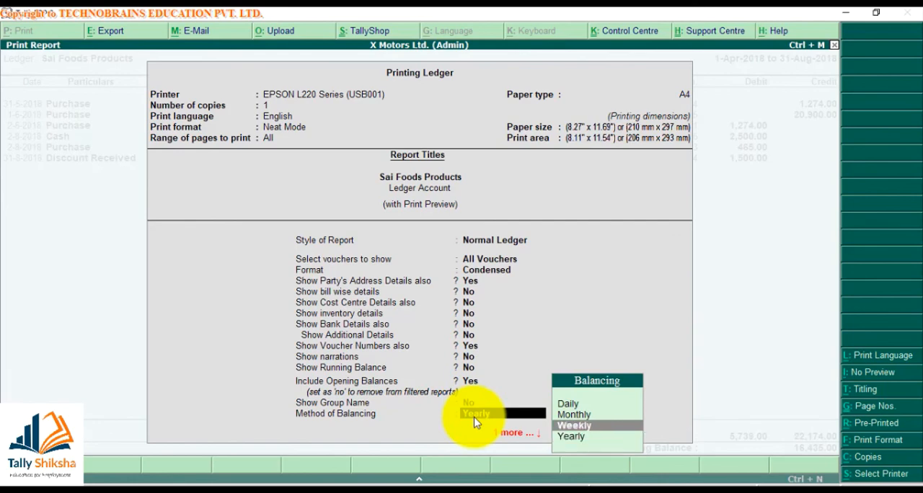
{"action": "key", "text": "Return"}
- Show the print preview of the monthly balanced ledger, examine its opening and closing balances at enlarged size, and close it
{"action": "key", "text": "Return"}
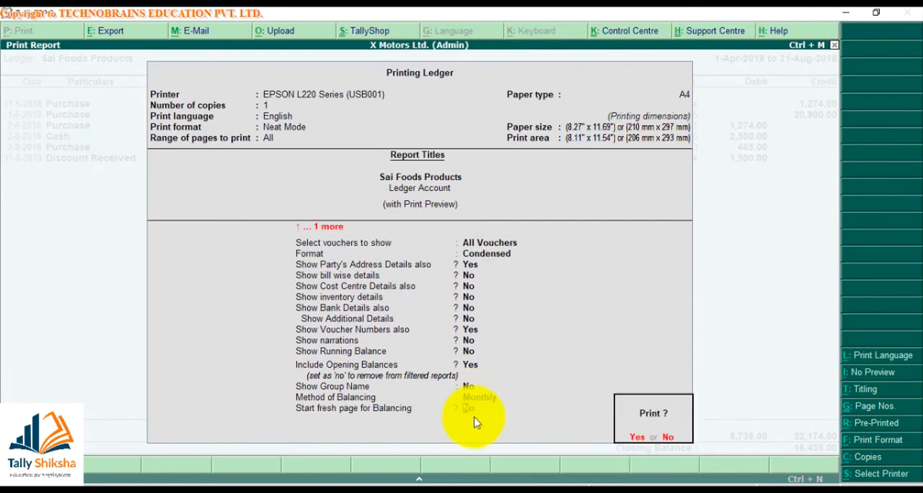
{"action": "key", "text": "Return"}
{"action": "key", "text": "alt+z"}
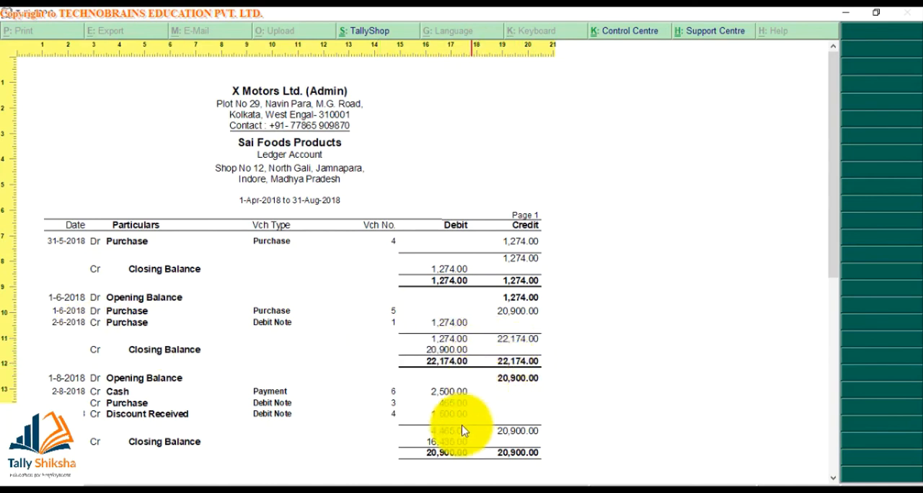
{"action": "left_click", "coordinate": [488, 387]}
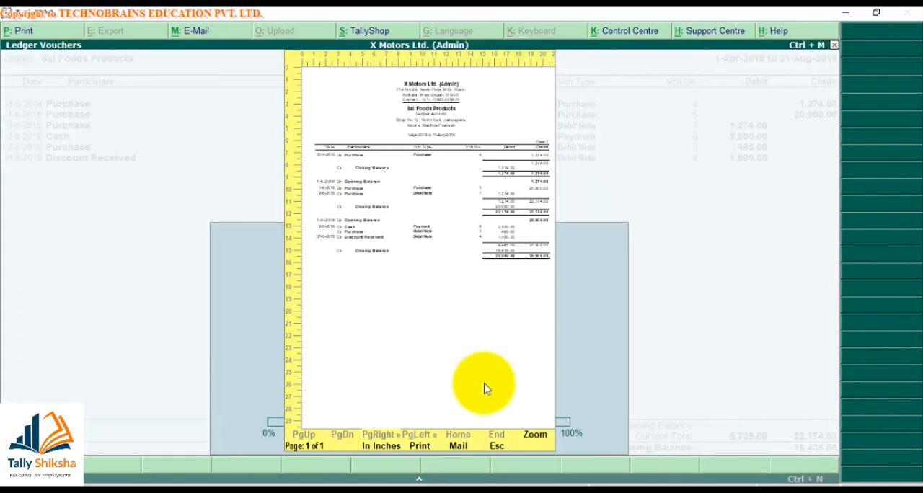
{"action": "key", "text": "Escape"}
- Reopen the ledger's print settings, keep Monthly balancing, and set Start fresh page for Balancing to Yes
{"action": "key", "text": "alt+p"}
{"action": "key", "text": "BackSpace"}
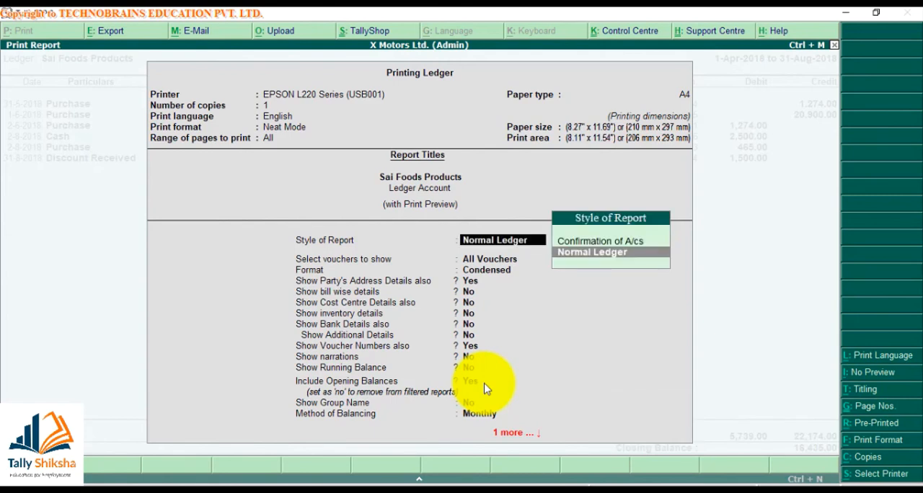
{"action": "key", "text": "Return"}
{"action": "key", "text": "Return"}
{"action": "key", "text": "Return"}
{"action": "key", "text": "Return"}
{"action": "key", "text": "Return"}
{"action": "key", "text": "Return"}
{"action": "key", "text": "Return"}
{"action": "key", "text": "Return"}
{"action": "key", "text": "Return"}
{"action": "key", "text": "Return"}
{"action": "key", "text": "Return"}
{"action": "key", "text": "Return"}
{"action": "key", "text": "Return"}
{"action": "key", "text": "Return"}
{"action": "key", "text": "Return"}
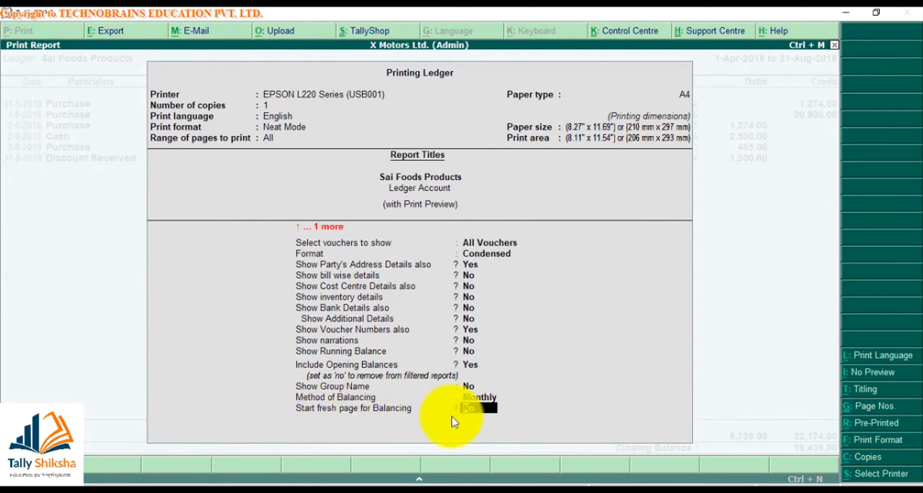
{"action": "key", "text": "y"}
{"action": "key", "text": "Return"}
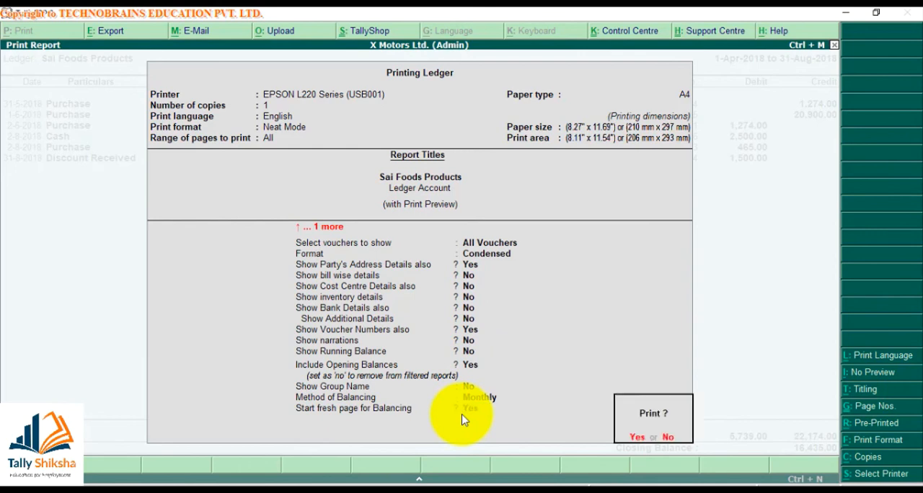
- Preview the ledger with each balancing period on a fresh page, look through all its pages, and close the preview
{"action": "key", "text": "Return"}
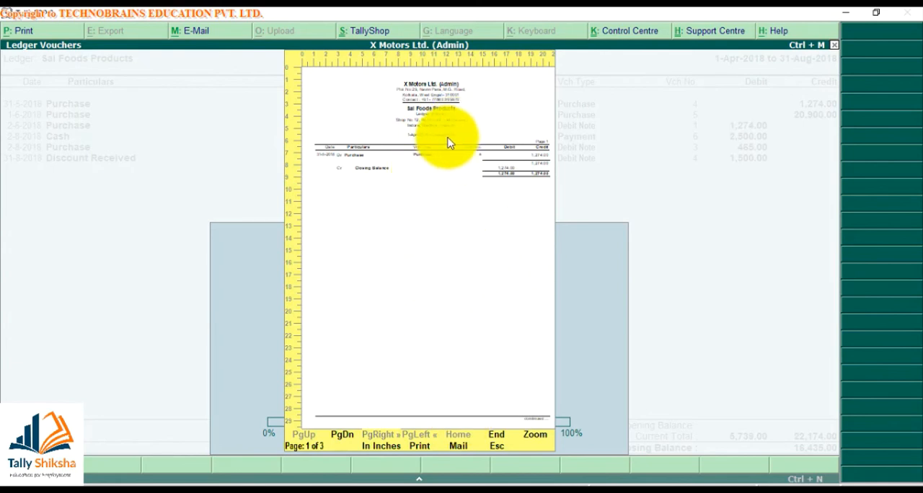
{"action": "key", "text": "Page_Down"}
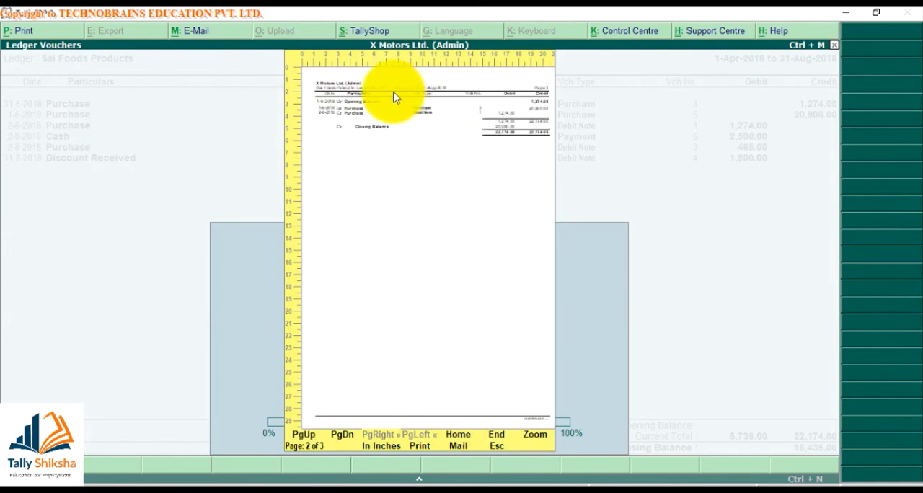
{"action": "key", "text": "Page_Down"}
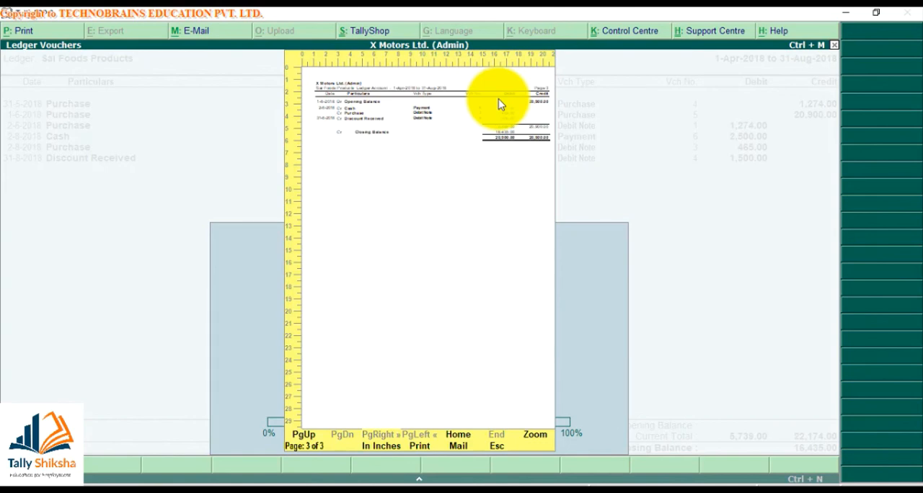
{"action": "key", "text": "Escape"}
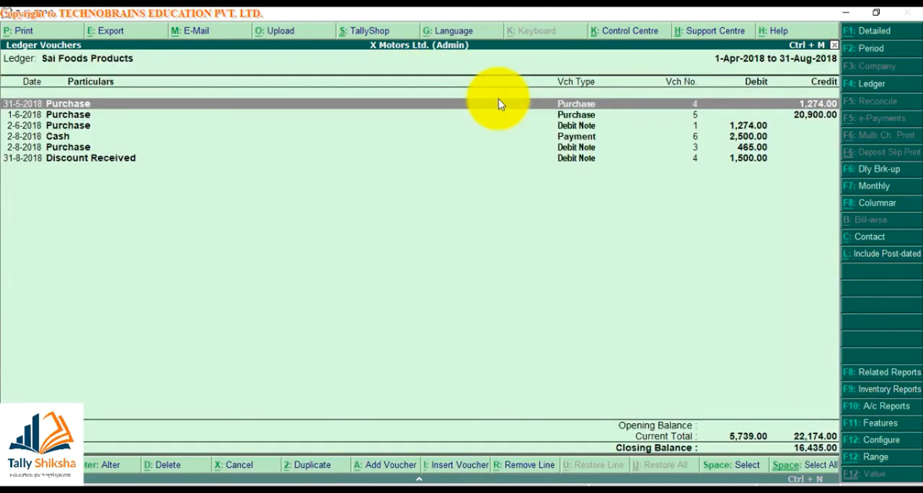
{"action": "key", "text": "alt+p"}
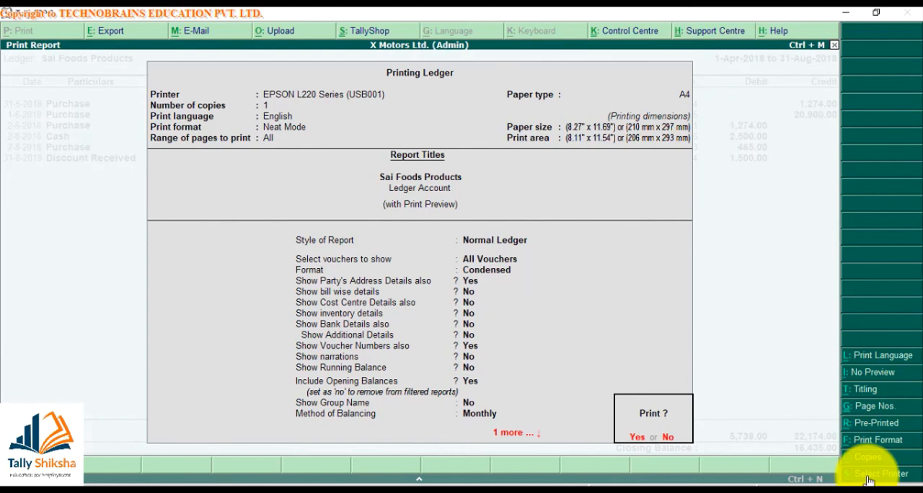
{"action": "key", "text": "n"}
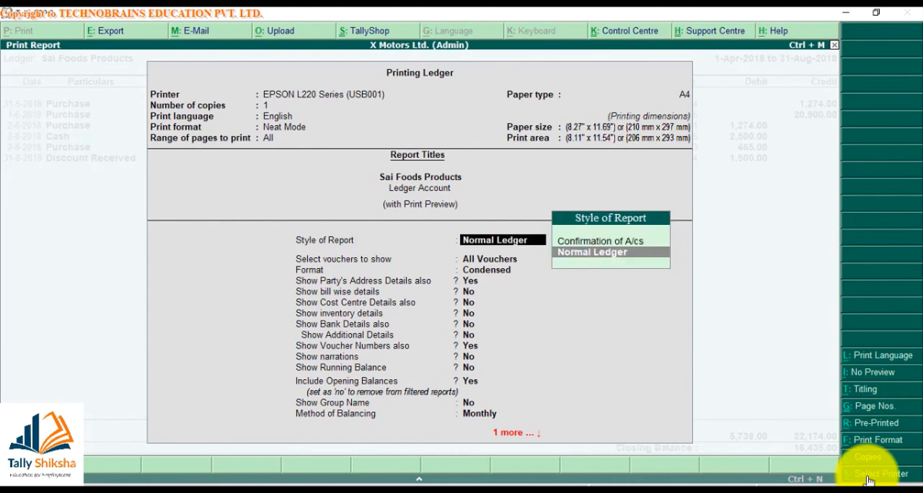
{"action": "key", "text": "Up"}
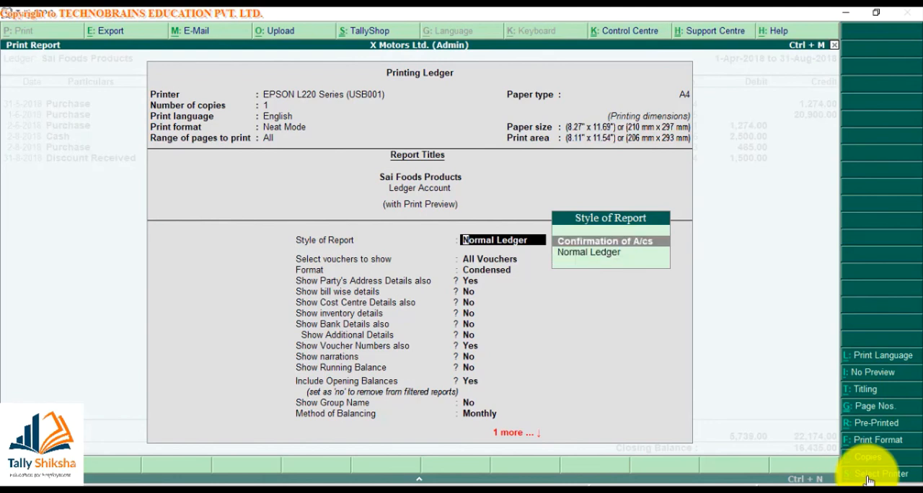
{"action": "key", "text": "Return"}
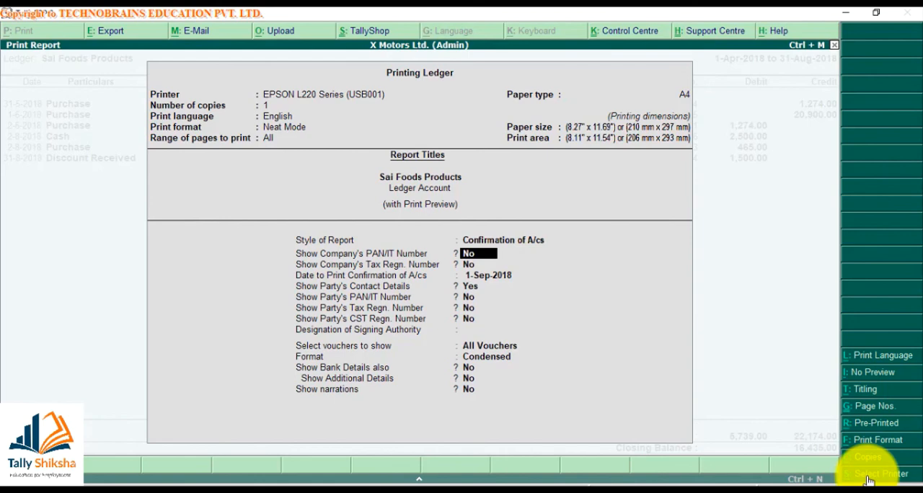
{"action": "key", "text": "Up"}
{"action": "key", "text": "Escape"}
{"action": "key", "text": "Escape"}
{"action": "key", "text": "Escape"}
{"action": "key", "text": "Escape"}
{"action": "key", "text": "Escape"}
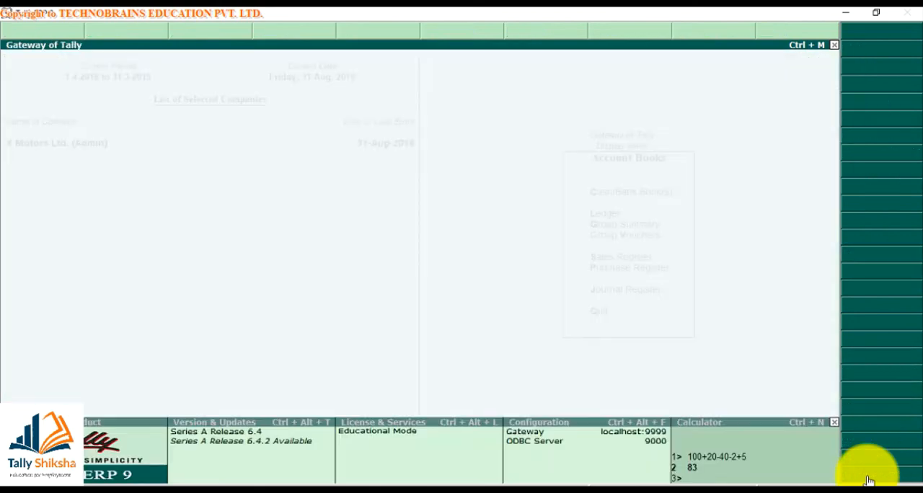
- Display the Sai Foods Products ledger from the account books for the period 1-Apr-2018 to 31-Aug-2018
{"action": "key", "text": "d"}
{"action": "type", "text": "al"}
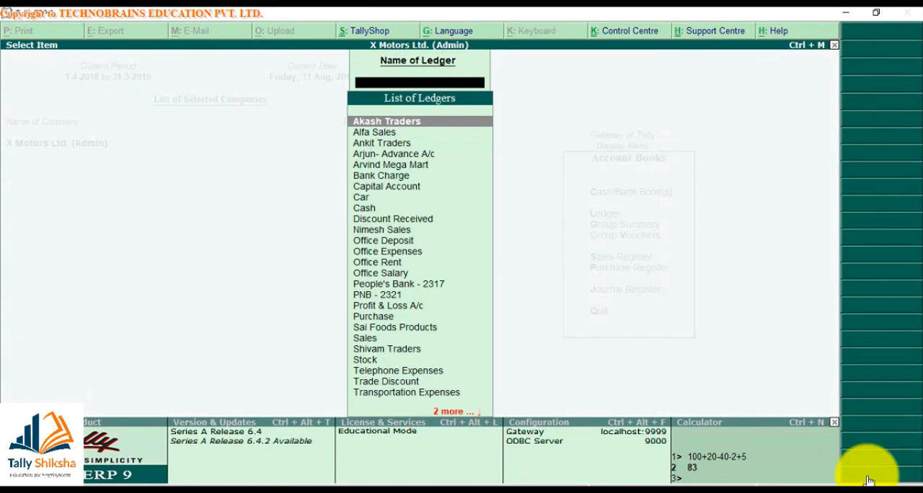
{"action": "type", "text": "sai"}
{"action": "key", "text": "Return"}
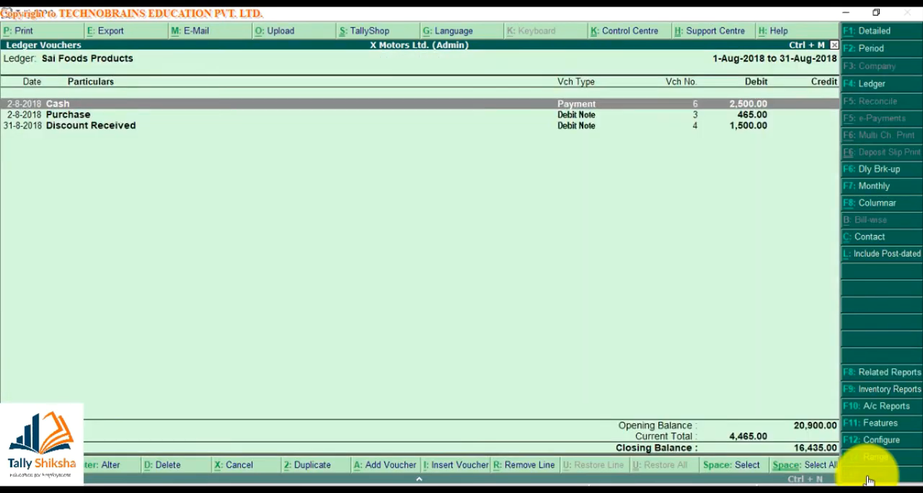
{"action": "key", "text": "F2"}
{"action": "key", "text": "space"}
{"action": "key", "text": "Return"}
{"action": "key", "text": "space"}
{"action": "key", "text": "Return"}
- In the ledger's print settings, set the style of report to Confirmation of A/cs and show the company's PAN/IT number
{"action": "key", "text": "alt+p"}
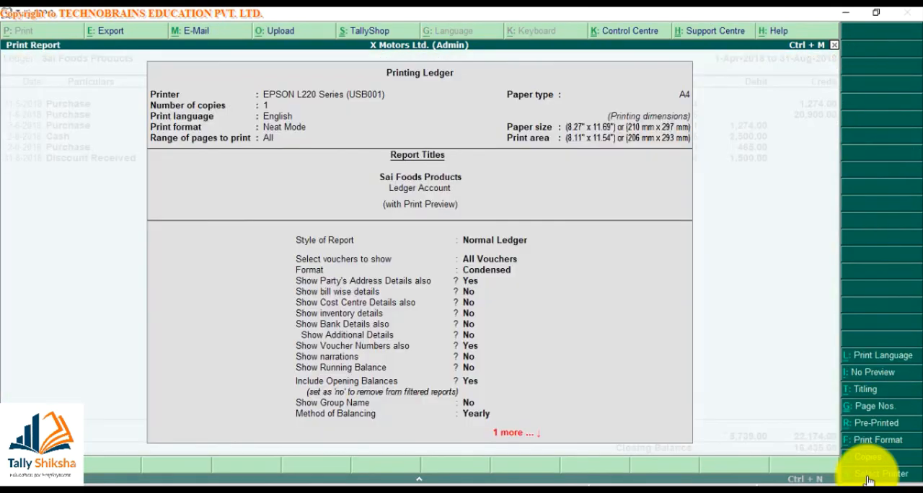
{"action": "key", "text": "n"}
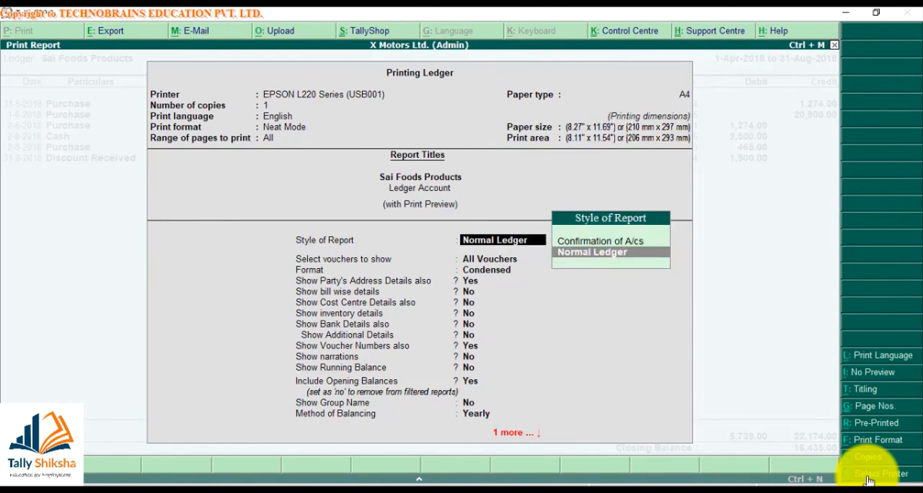
{"action": "key", "text": "Up"}
{"action": "key", "text": "Return"}
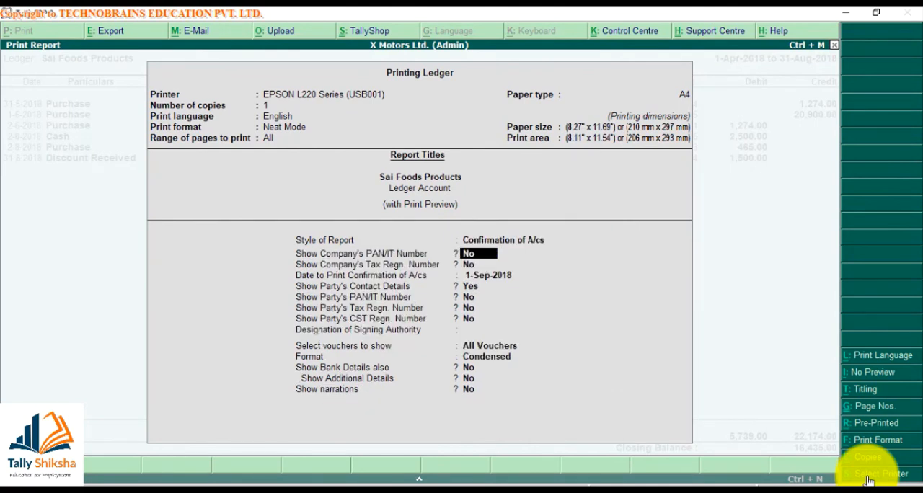
{"action": "type", "text": "y"}
{"action": "key", "text": "Return"}
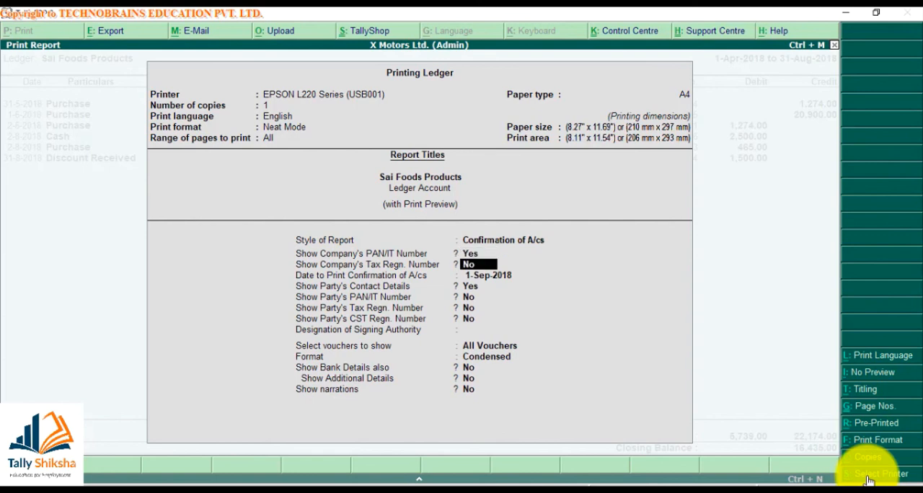
- Keep the confirmation date 1-Sep-2018 and the tax registration and party options as they are, and enter Director as the signing authority's designation
{"action": "key", "text": "Return"}
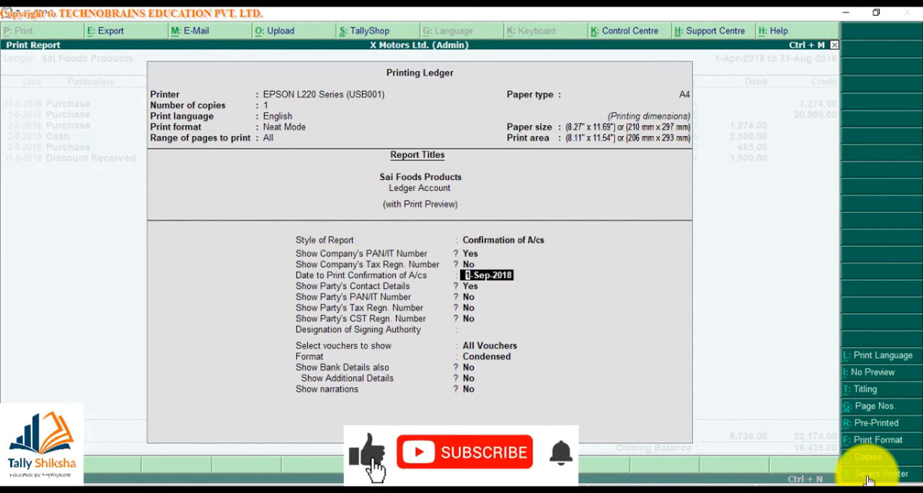
{"action": "key", "text": "Return"}
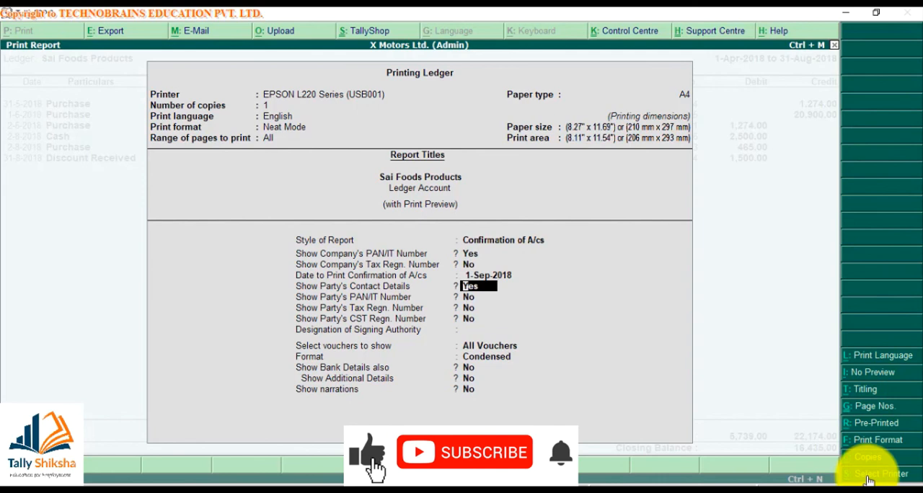
{"action": "key", "text": "Return"}
{"action": "key", "text": "Return"}
{"action": "key", "text": "Return"}
{"action": "key", "text": "Return"}
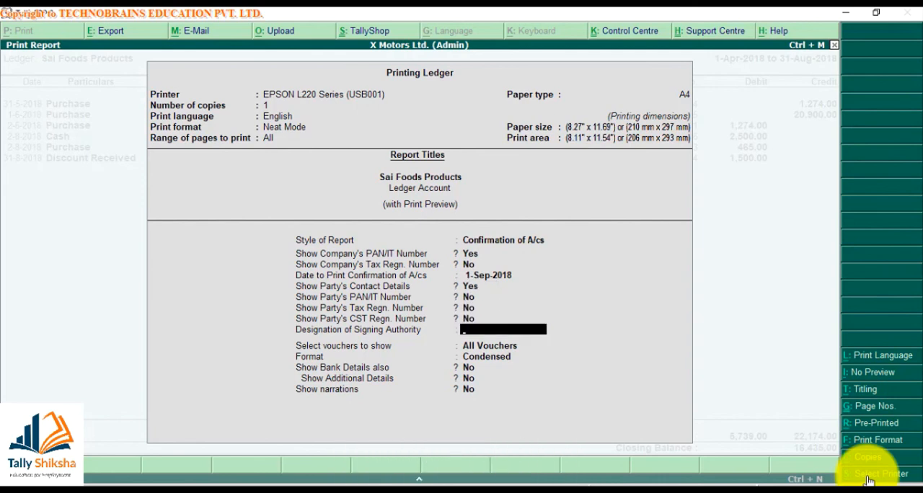
{"action": "type", "text": "Director"}
{"action": "key", "text": "Return"}
- Keep All Vouchers, set the confirmation's format to Detailed, and set Show Bank Details also and Show Additional Details to Yes
{"action": "key", "text": "Down"}
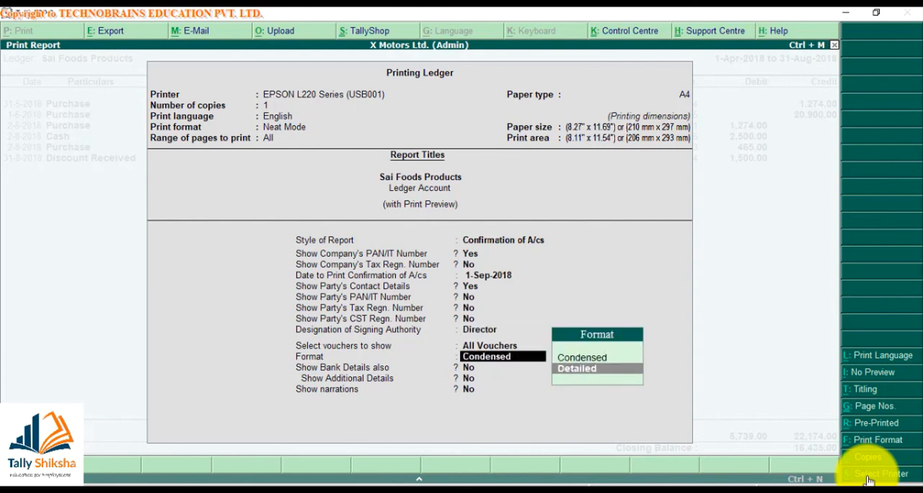
{"action": "key", "text": "Return"}
{"action": "key", "text": "Down"}
{"action": "key", "text": "Up"}
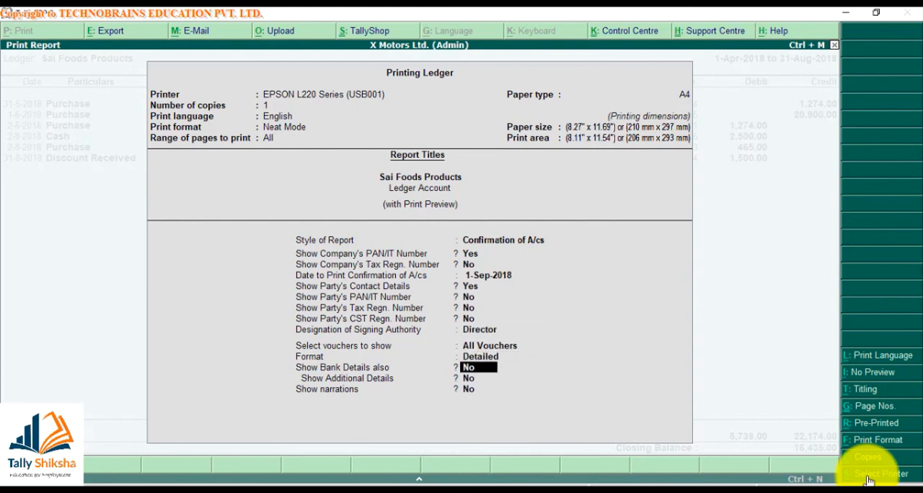
{"action": "type", "text": "y"}
{"action": "key", "text": "Return"}
{"action": "type", "text": "y"}
{"action": "key", "text": "Return"}
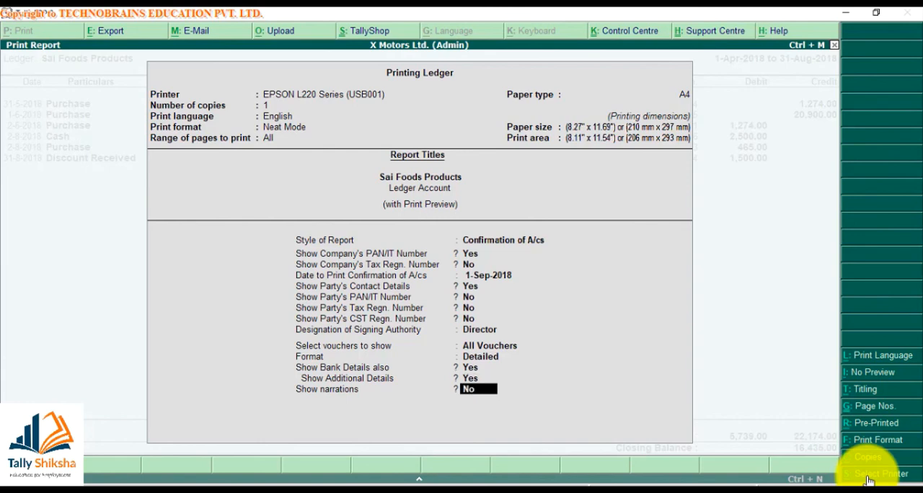
- Turn on narrations, preview the confirmation of accounts, and examine it at enlarged size, including the Director signature area and the letter heading
{"action": "key", "text": "Return"}
{"action": "key", "text": "Return"}
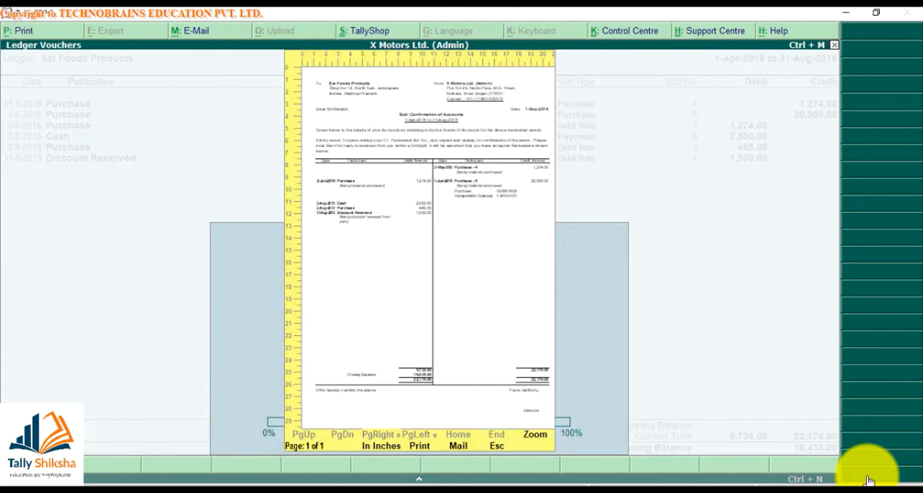
{"action": "key", "text": "Return"}
{"action": "key", "text": "Down"}
{"action": "key", "text": "Down"}
{"action": "key", "text": "Down"}
{"action": "key", "text": "Down"}
{"action": "key", "text": "Down"}
{"action": "key", "text": "Down"}
{"action": "key", "text": "Down"}
{"action": "key", "text": "Down"}
{"action": "key", "text": "Down"}
{"action": "key", "text": "Down"}
{"action": "key", "text": "Down"}
{"action": "key", "text": "Down"}
{"action": "key", "text": "Down"}
{"action": "key", "text": "Down"}
{"action": "key", "text": "Down"}
{"action": "key", "text": "Down"}
{"action": "key", "text": "Down"}
{"action": "key", "text": "Down"}
{"action": "key", "text": "Down"}
{"action": "key", "text": "Down"}
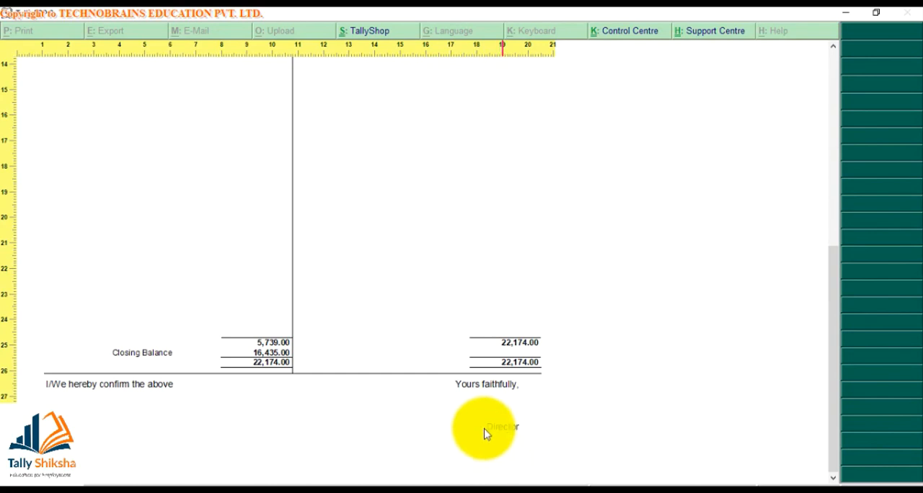
{"action": "scroll", "coordinate": [428, 361], "scroll_direction": "up", "scroll_amount": 10}
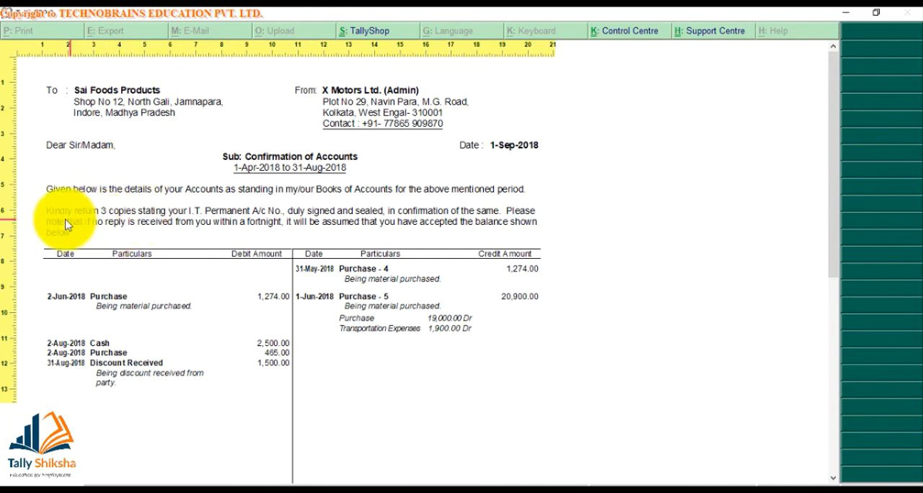
- Close the confirmation of accounts preview and leave the ledger report, returning to the Gateway of Tally
{"action": "key", "text": "Escape"}
{"action": "key", "text": "Escape"}
{"action": "key", "text": "Escape"}
{"action": "key", "text": "Escape"}
{"action": "key", "text": "Escape"}
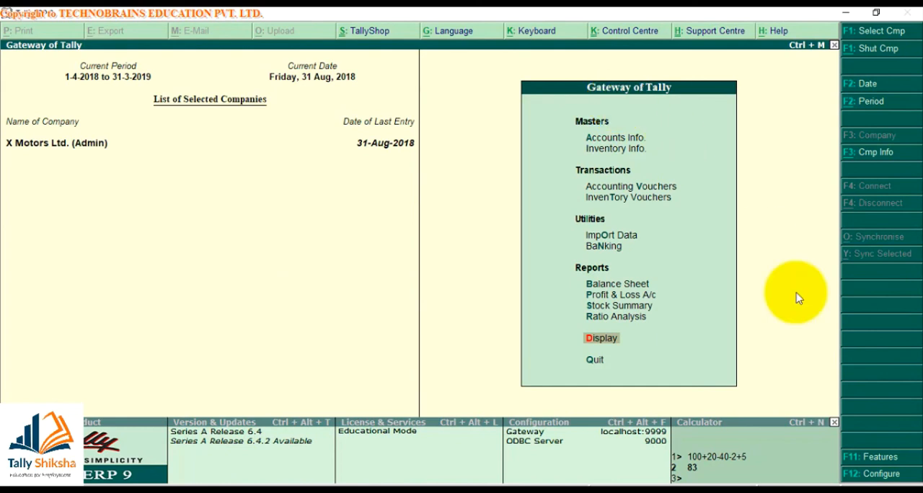
- Open the Printing section of the company-wide configuration from the Gateway of Tally
{"action": "left_click", "coordinate": [861, 477]}
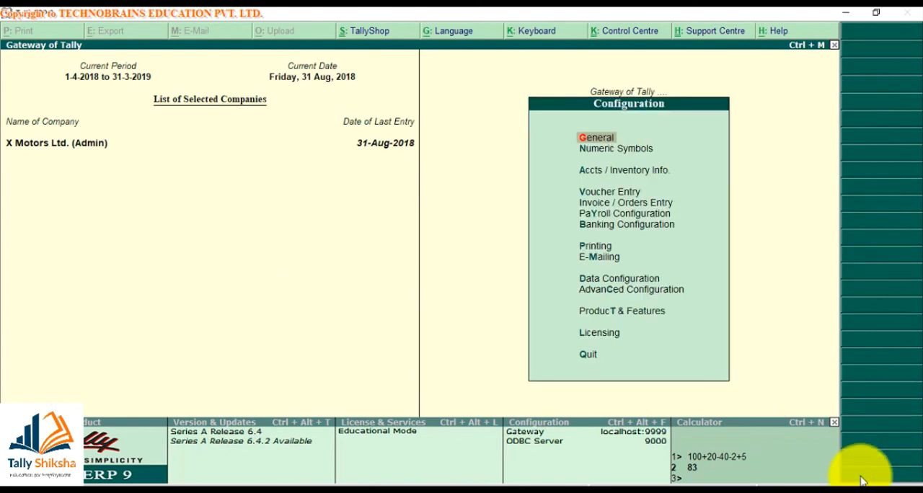
{"action": "key", "text": "Down"}
{"action": "key", "text": "Down"}
{"action": "key", "text": "Down"}
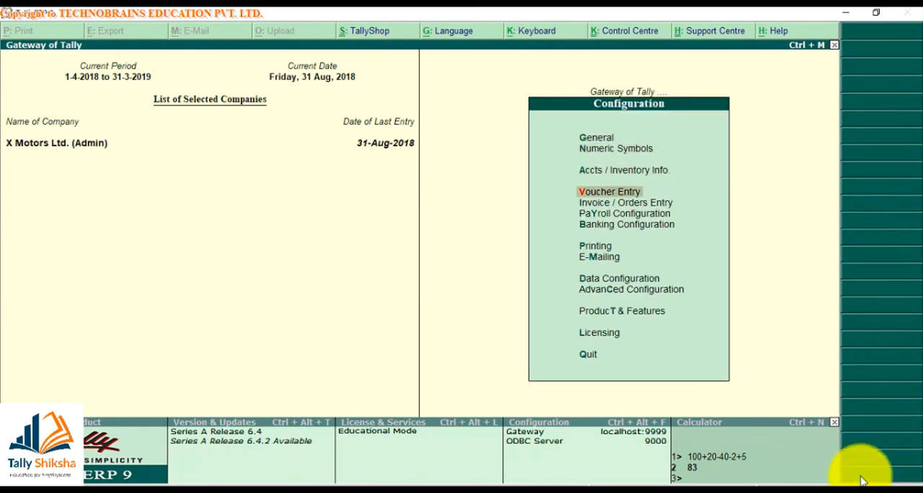
{"action": "key", "text": "Down"}
{"action": "key", "text": "Down"}
{"action": "key", "text": "Down"}
{"action": "key", "text": "Down"}
{"action": "key", "text": "Return"}
- Open the printing configuration for Confirmation Statements
{"action": "key", "text": "Down"}
{"action": "key", "text": "Down"}
{"action": "key", "text": "Down"}
{"action": "key", "text": "Down"}
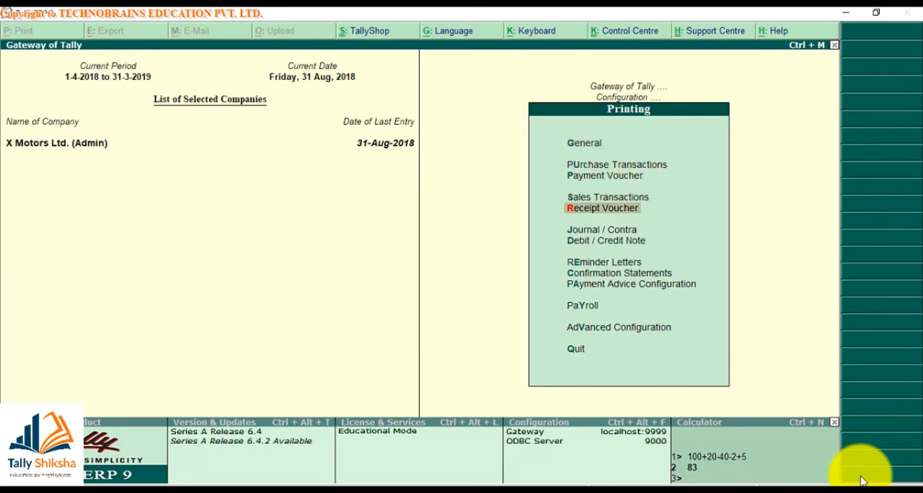
{"action": "key", "text": "Down"}
{"action": "key", "text": "Down"}
{"action": "key", "text": "Down"}
{"action": "key", "text": "Down"}
{"action": "key", "text": "Return"}
- Examine the confirmation letter's logo, top margin, subject, both information paragraphs and sign-off settings, and return to the Gateway of Tally without changing them
{"action": "key", "text": "Return"}
{"action": "key", "text": "Return"}
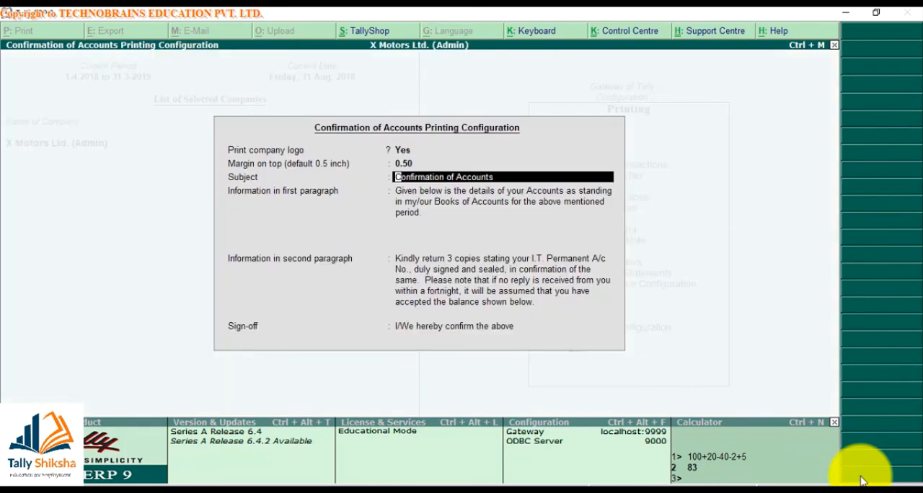
{"action": "key", "text": "Return"}
{"action": "key", "text": "Return"}
{"action": "key", "text": "Return"}
{"action": "key", "text": "Up"}
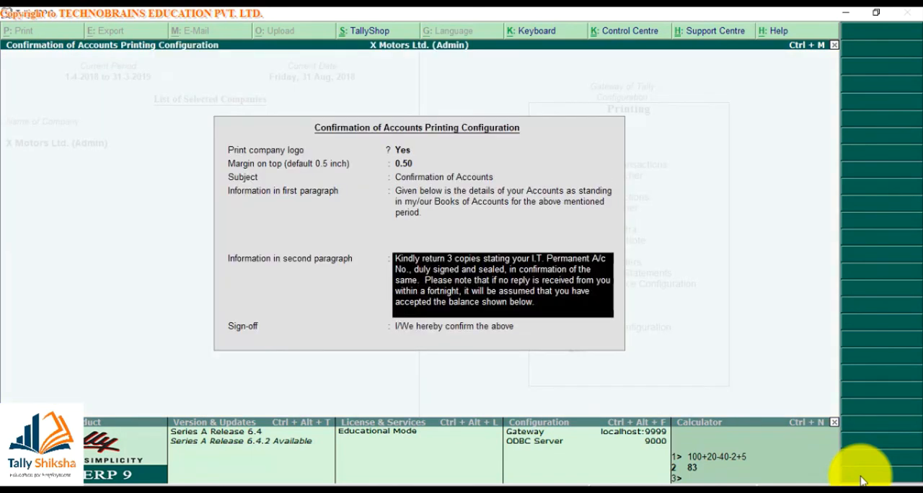
{"action": "key", "text": "Up"}
{"action": "key", "text": "Up"}
{"action": "key", "text": "Up"}
{"action": "key", "text": "Up"}
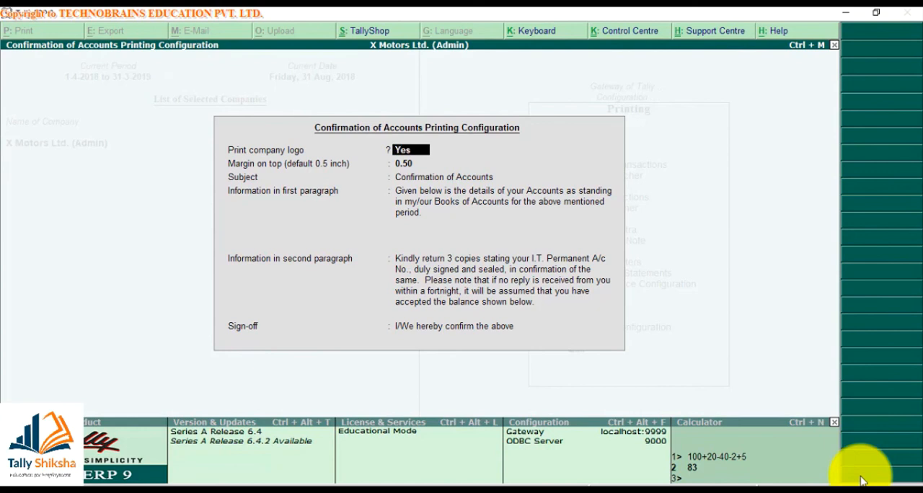
{"action": "key", "text": "Down"}
{"action": "key", "text": "Down"}
{"action": "key", "text": "Down"}
{"action": "key", "text": "Down"}
{"action": "key", "text": "Down"}
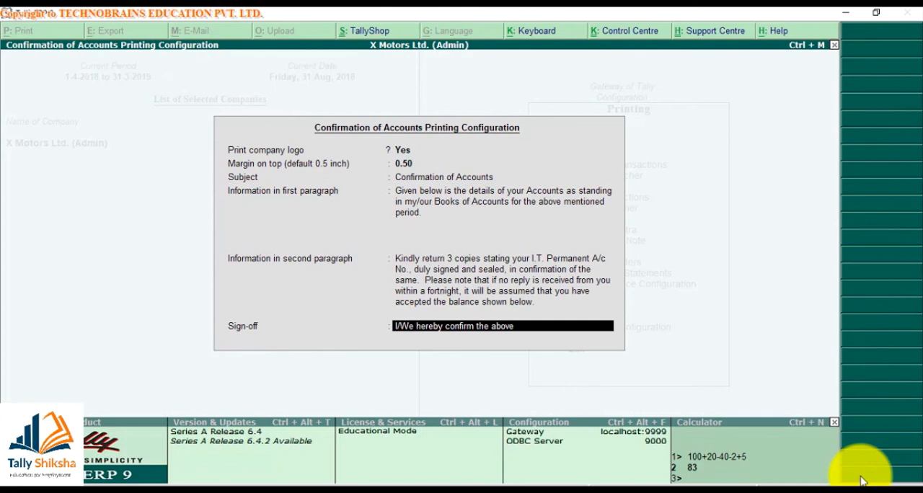
{"action": "key", "text": "Escape"}
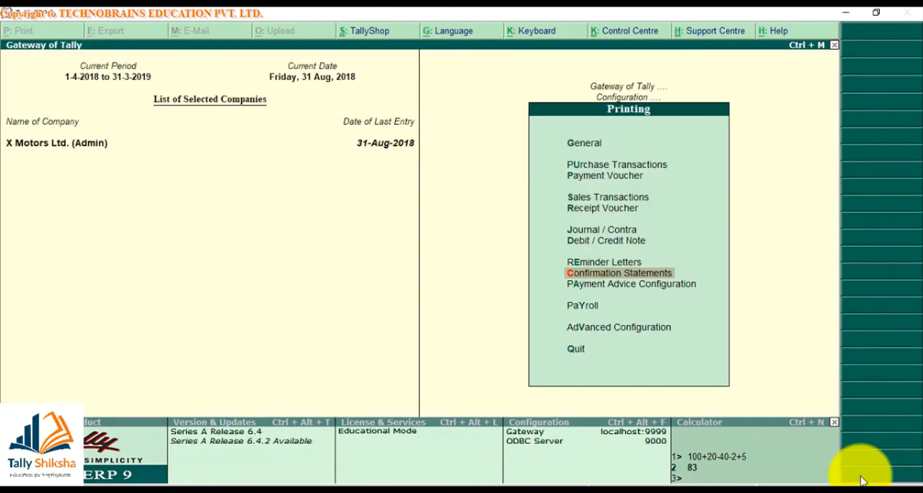
{"action": "key", "text": "Escape"}
{"action": "key", "text": "Escape"}
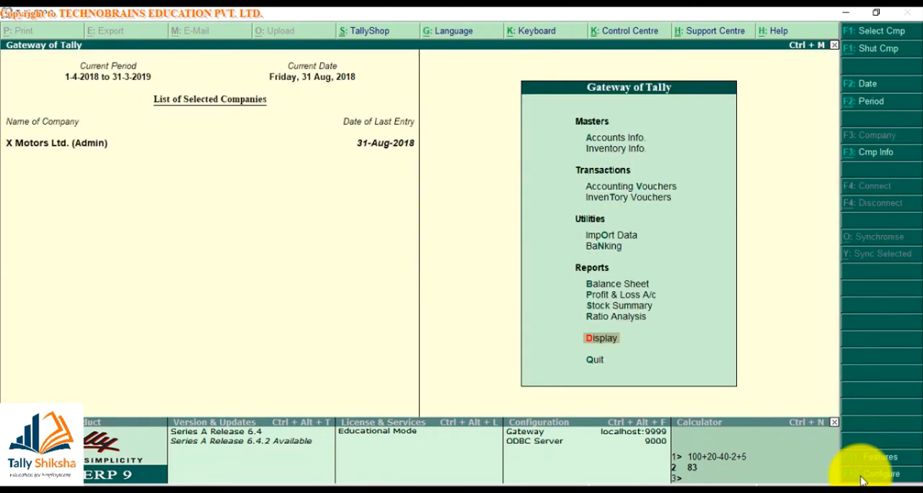